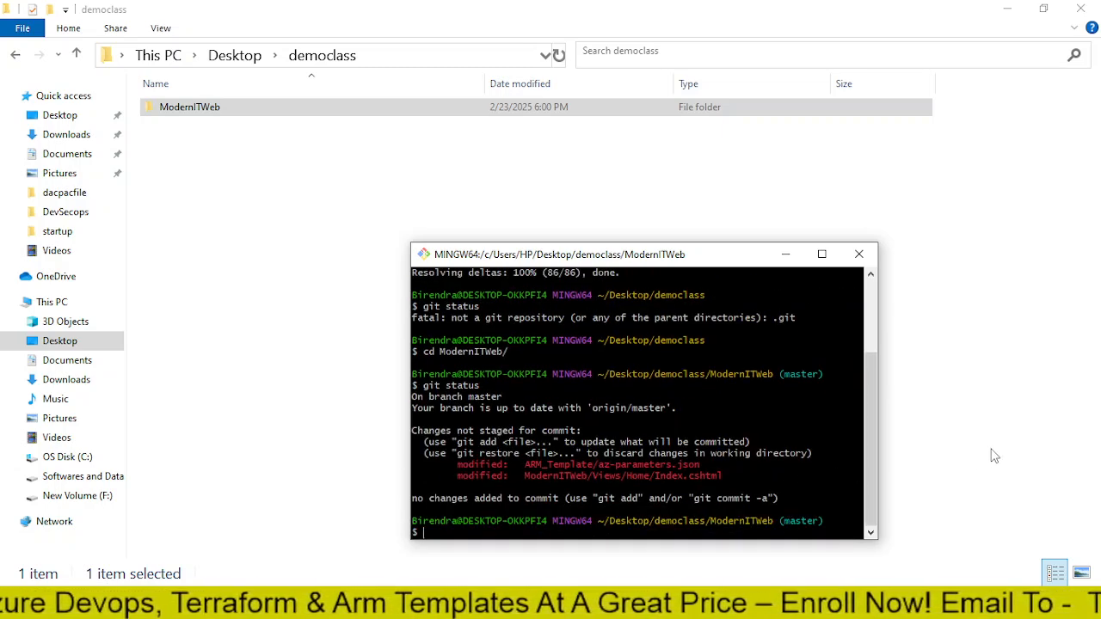
Step: Stage all modified files in the ModernITWeb repository with git add
drag(456, 464, 720, 476)
click(607, 476)
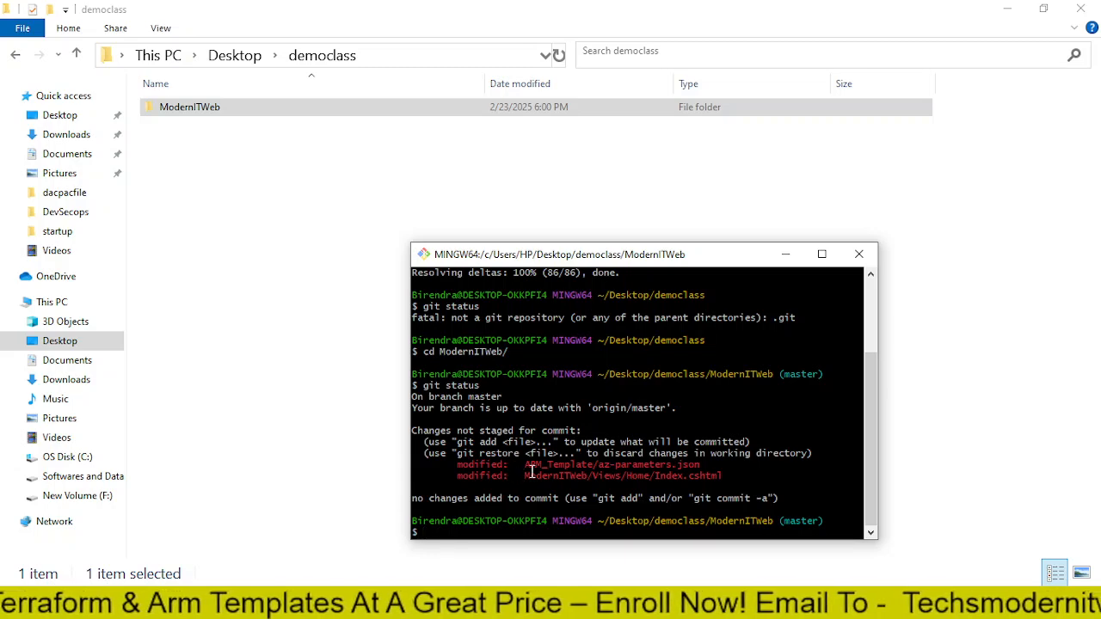
drag(730, 476, 390, 472)
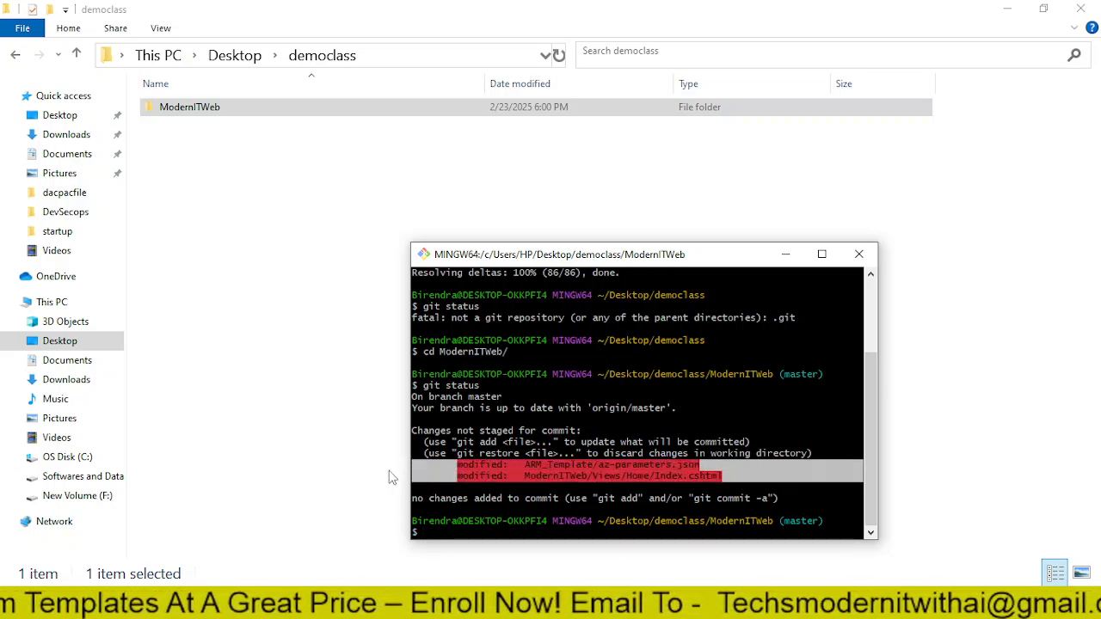
click(503, 528)
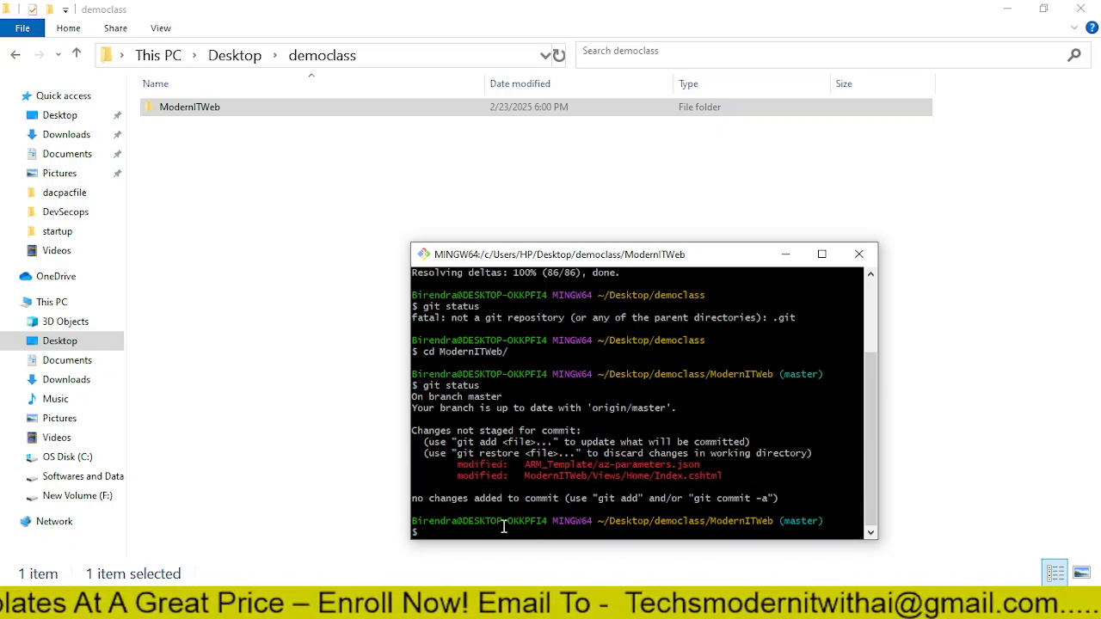
text(g)
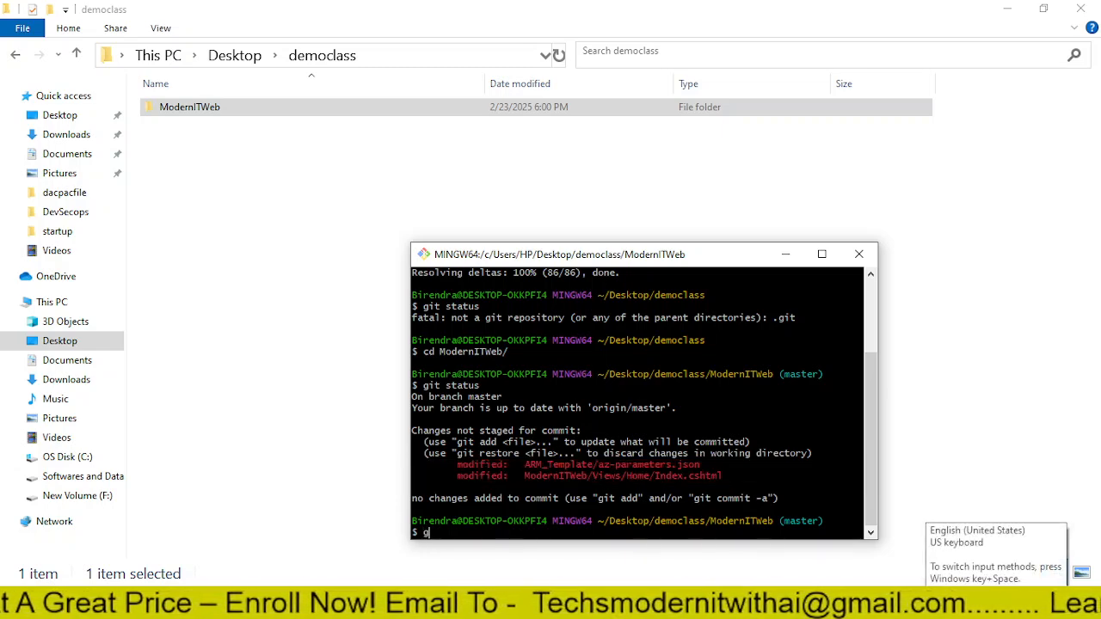
text(it add .)
key(Return)
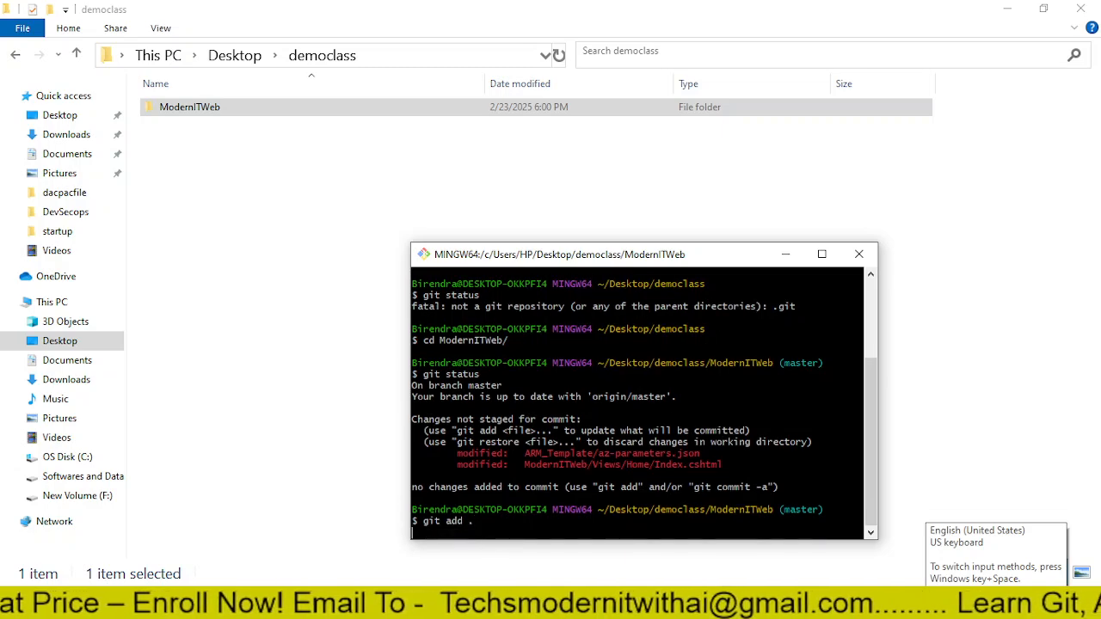
Step: Commit the staged changes with the message "Updated home pasge and SKU for webapp"
text(git commi)
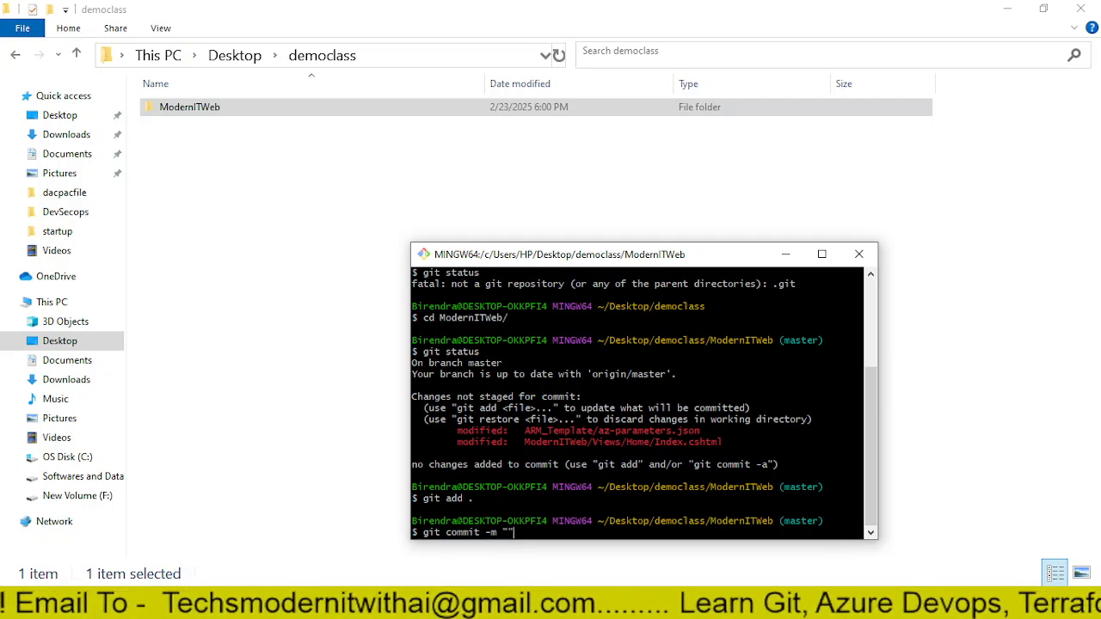
text(t -m "Updated )
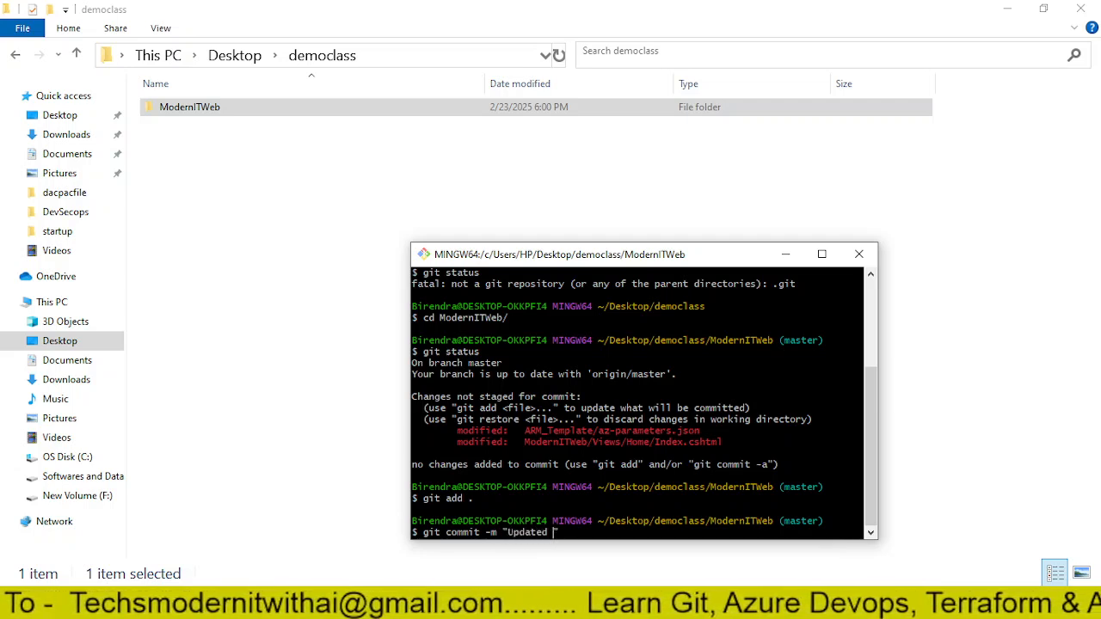
text(home pasge an)
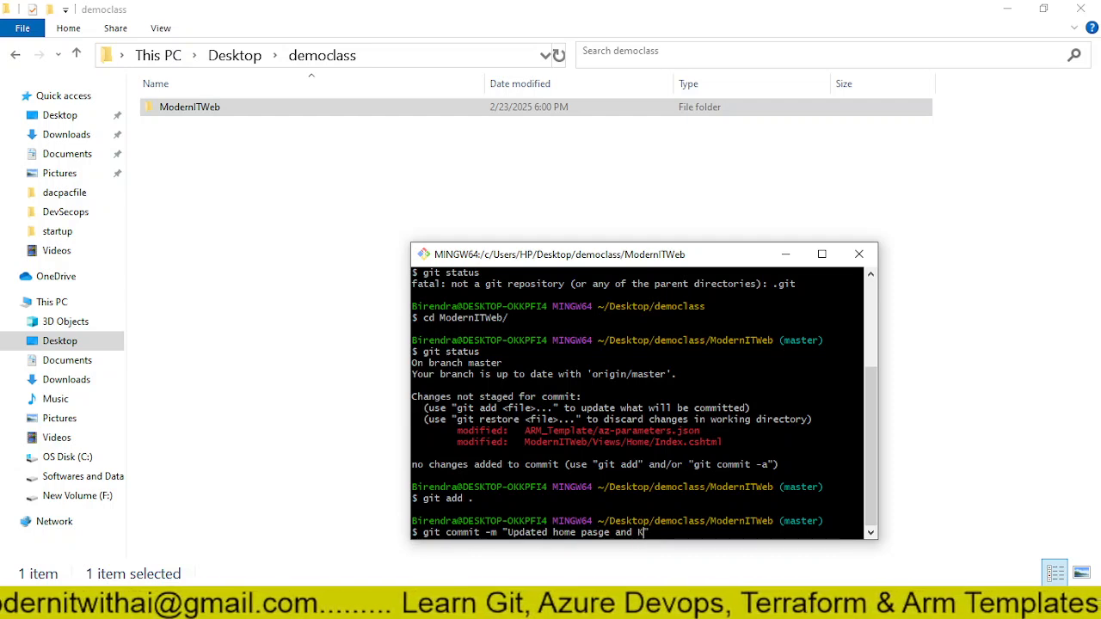
text(d SKU for)
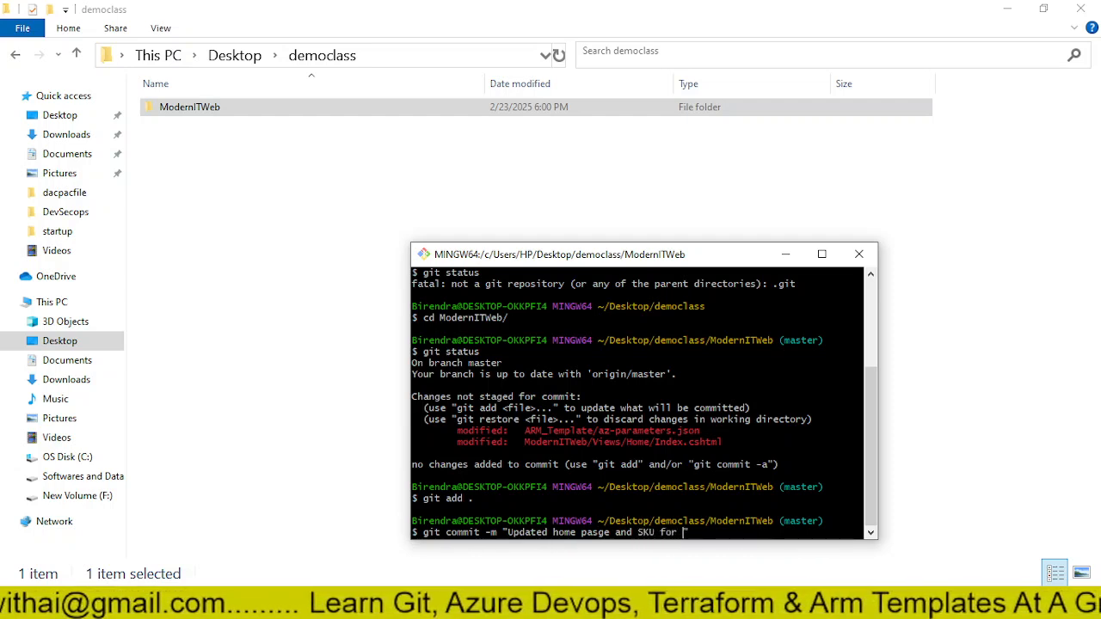
text( webapp)
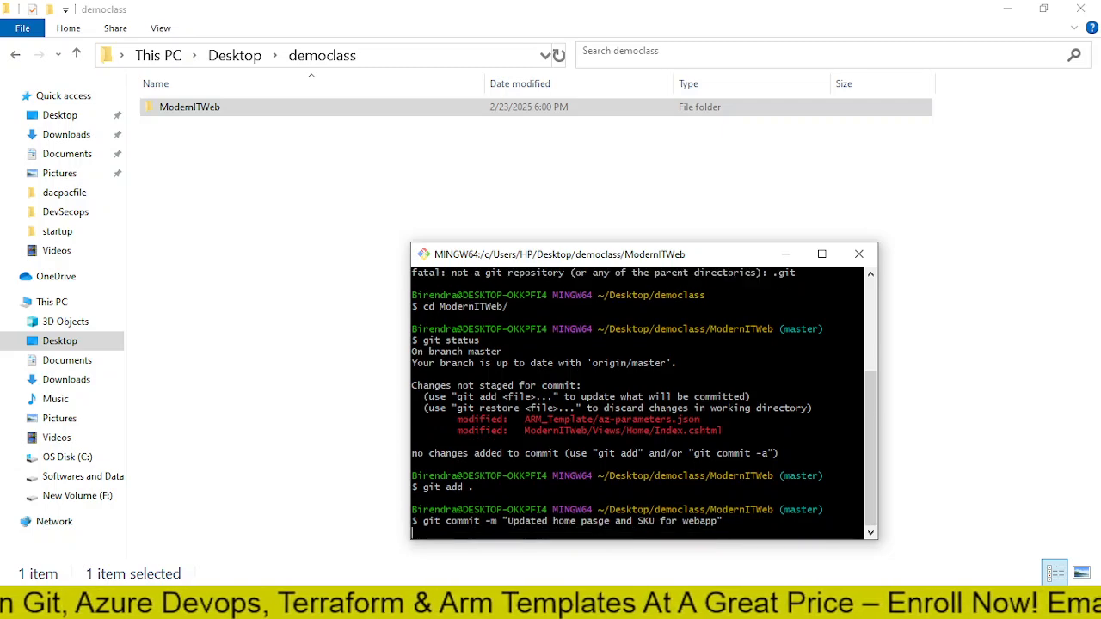
key(Return)
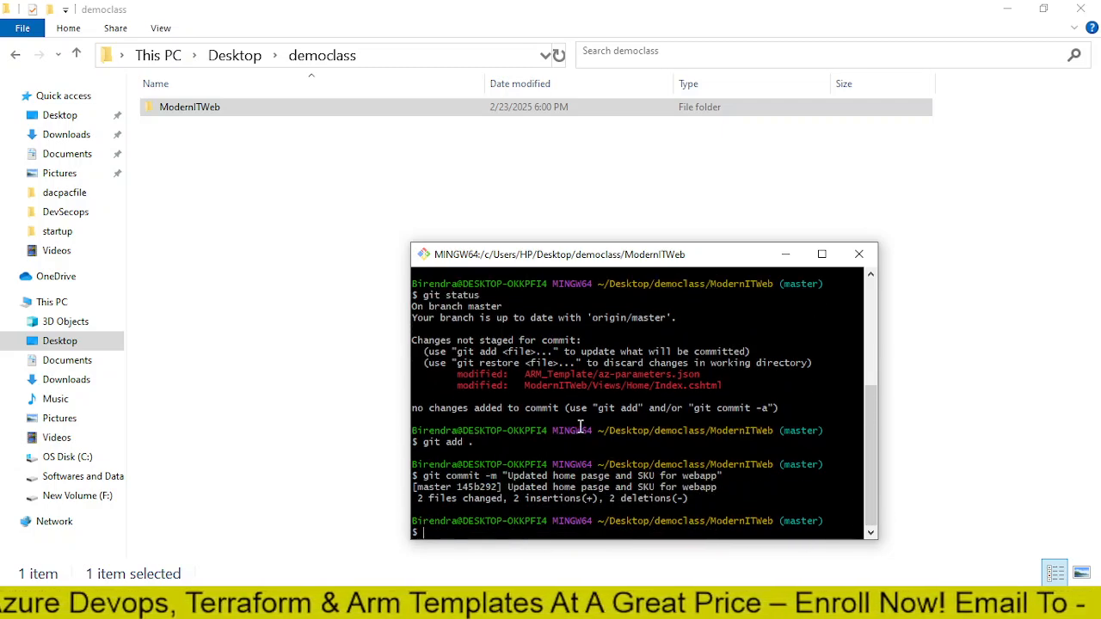
Step: Push the new commit to the remote repository with git push
text(git p)
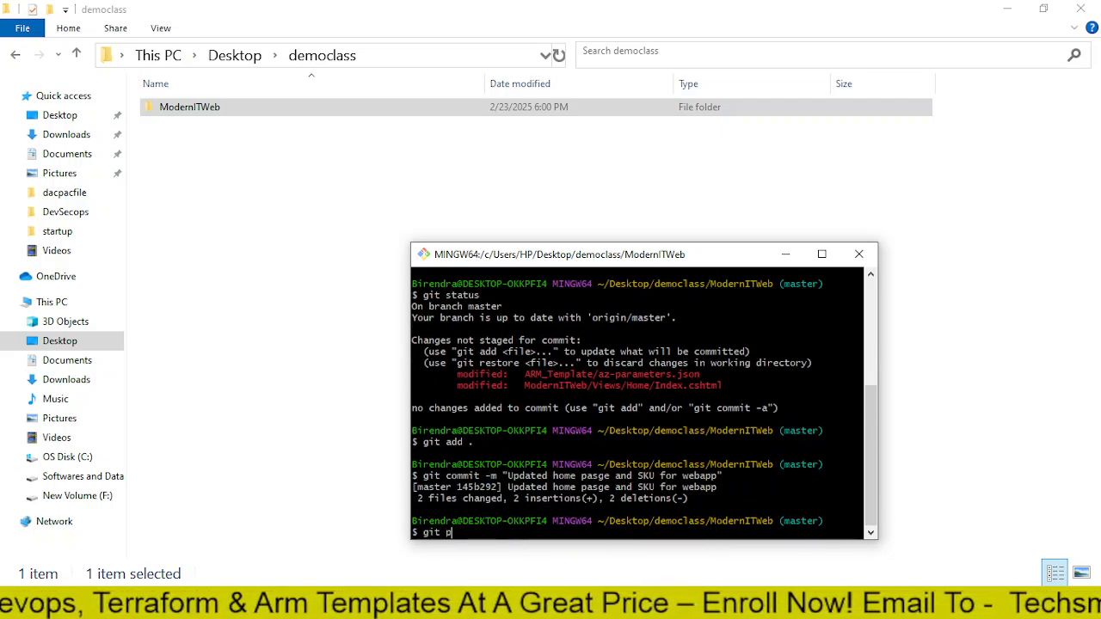
text(ush)
key(Return)
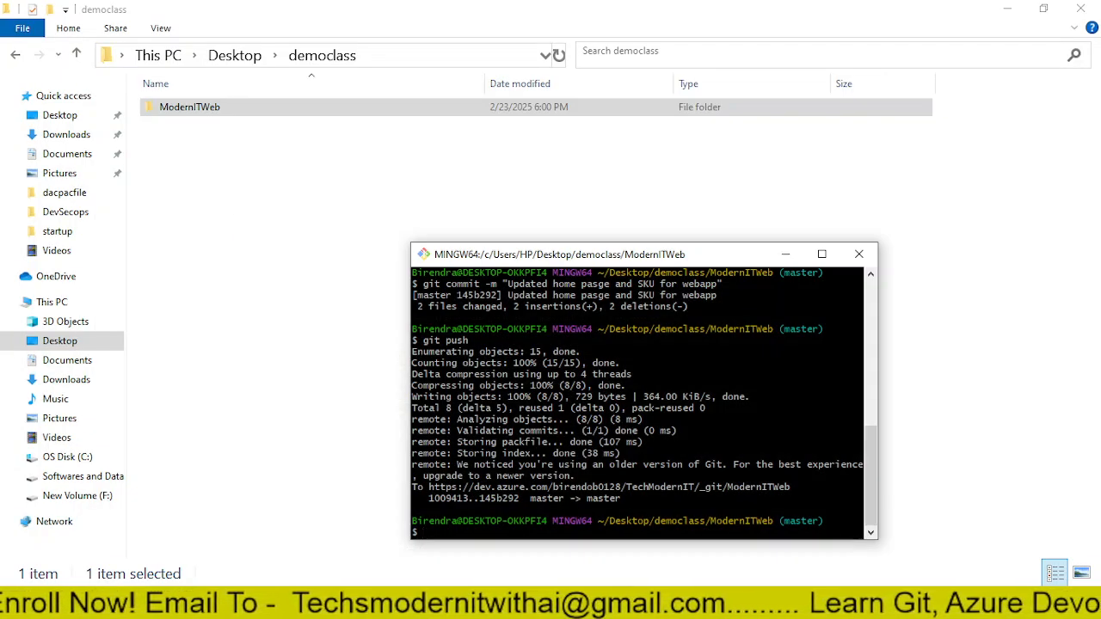
Step: Switch to Azure DevOps in Chrome, dismiss the Clone Repository pane and view the ModernITWeb repository's commits
mouse_move(568, 606)
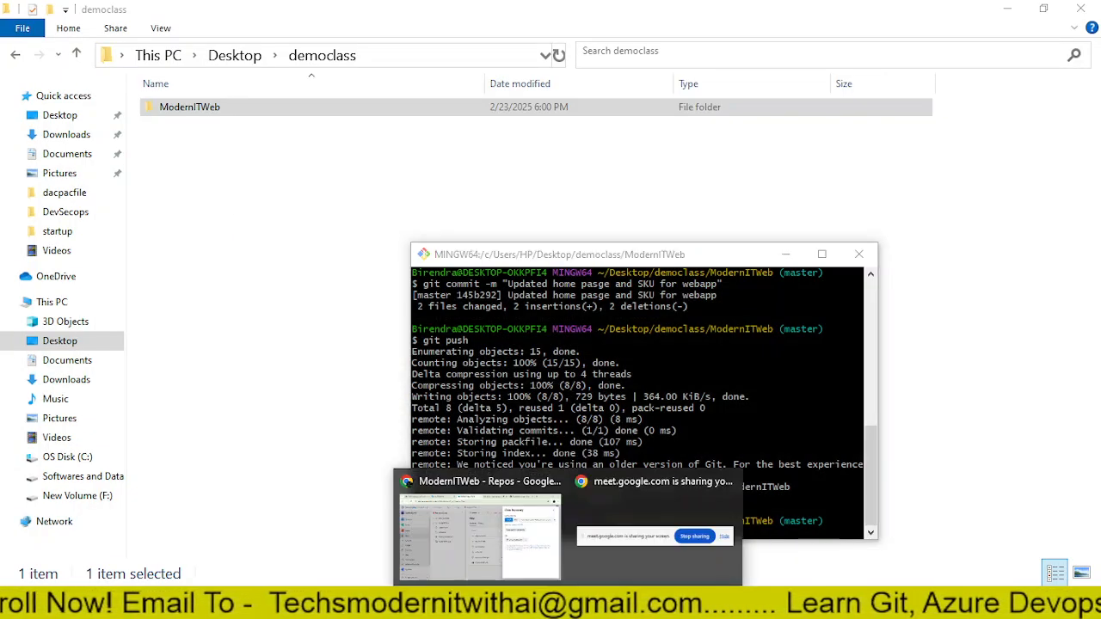
click(498, 561)
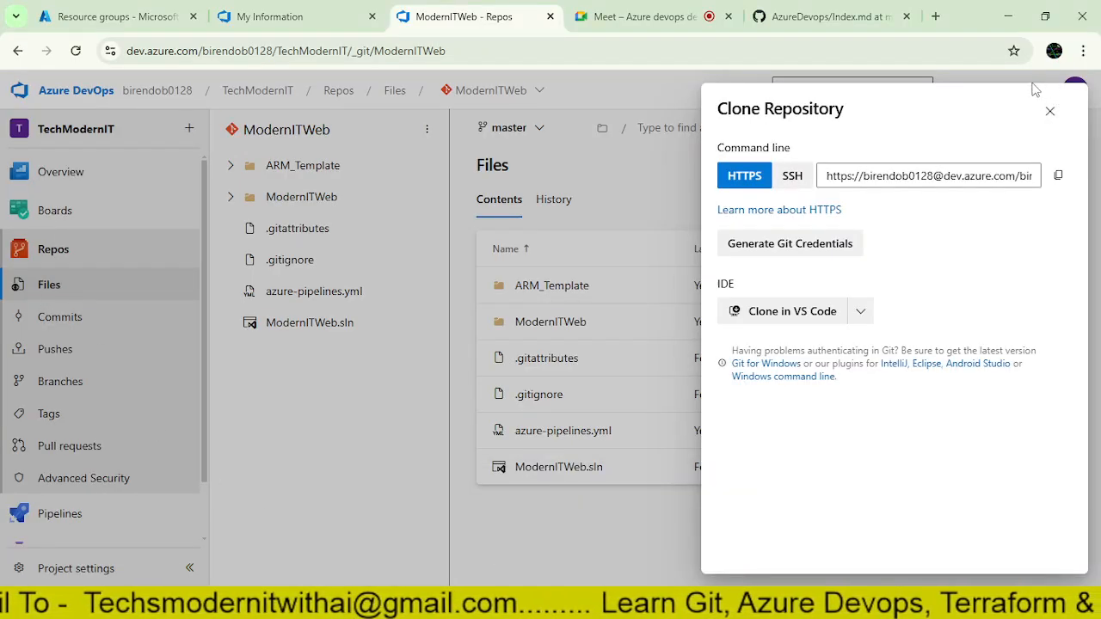
click(1050, 110)
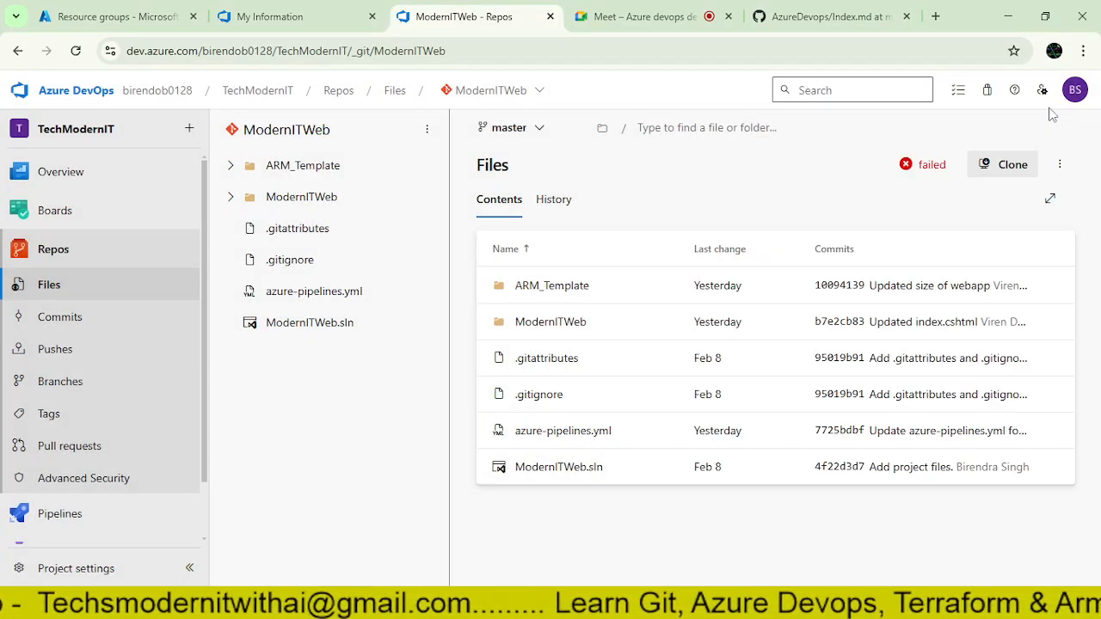
click(61, 317)
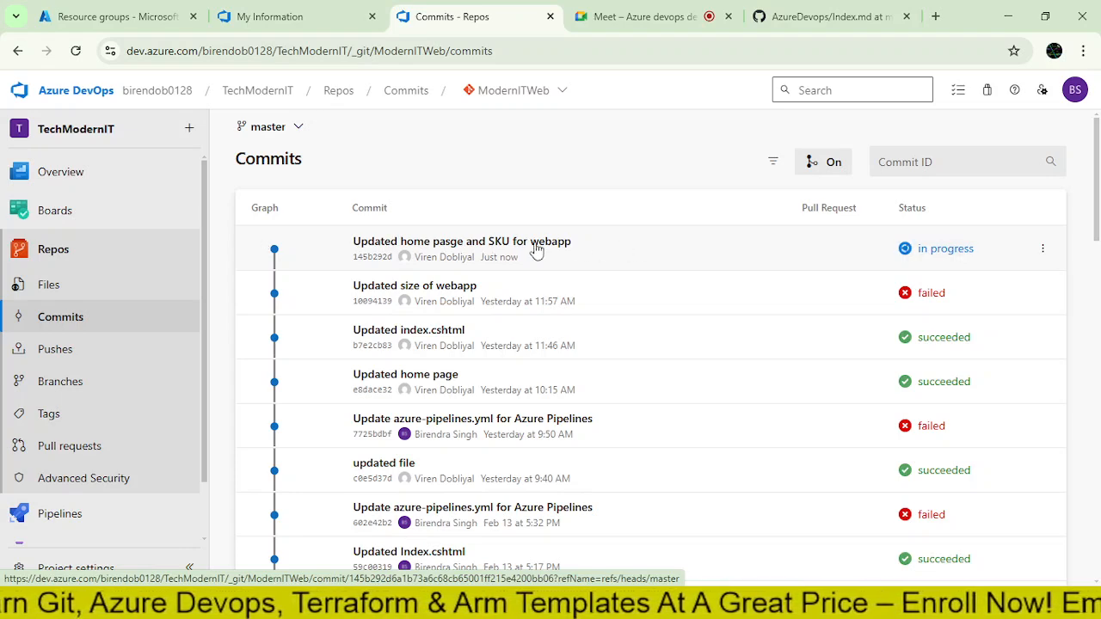
Step: Open the ModernITWeb pipeline's latest run, the one triggered by the commit "Updated home pasge and SKU for webapp"
scroll(77, 417, down, 1)
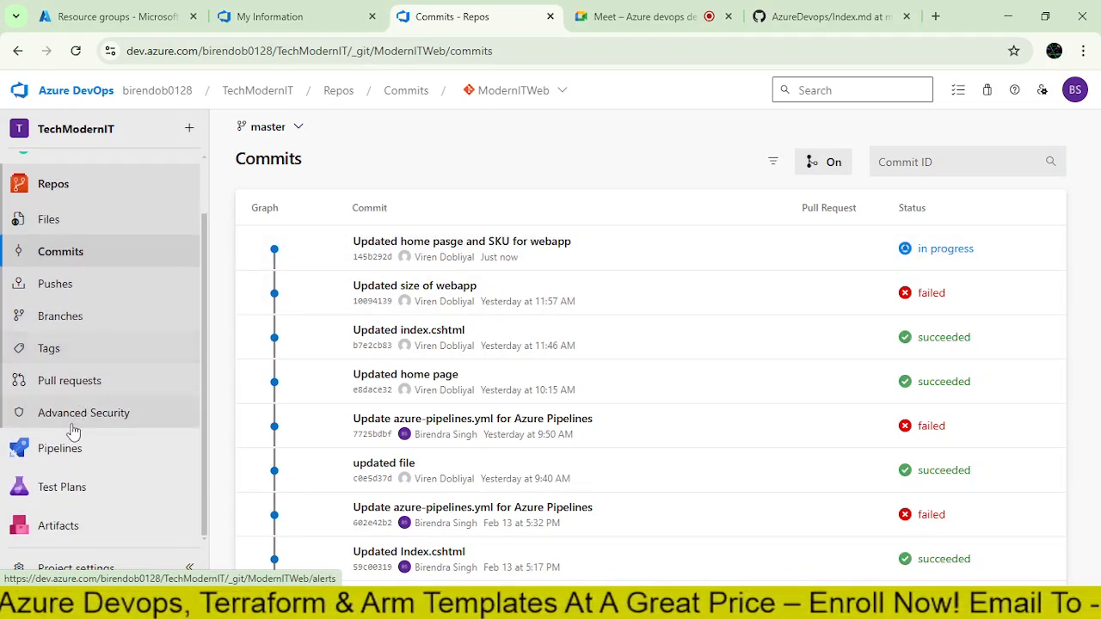
click(53, 448)
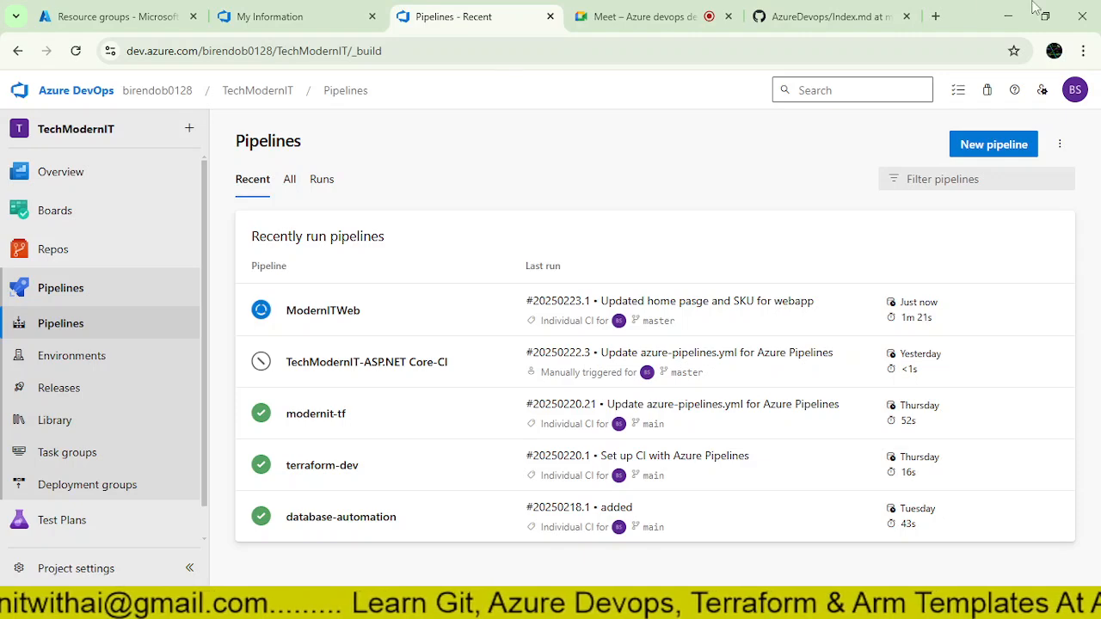
click(297, 313)
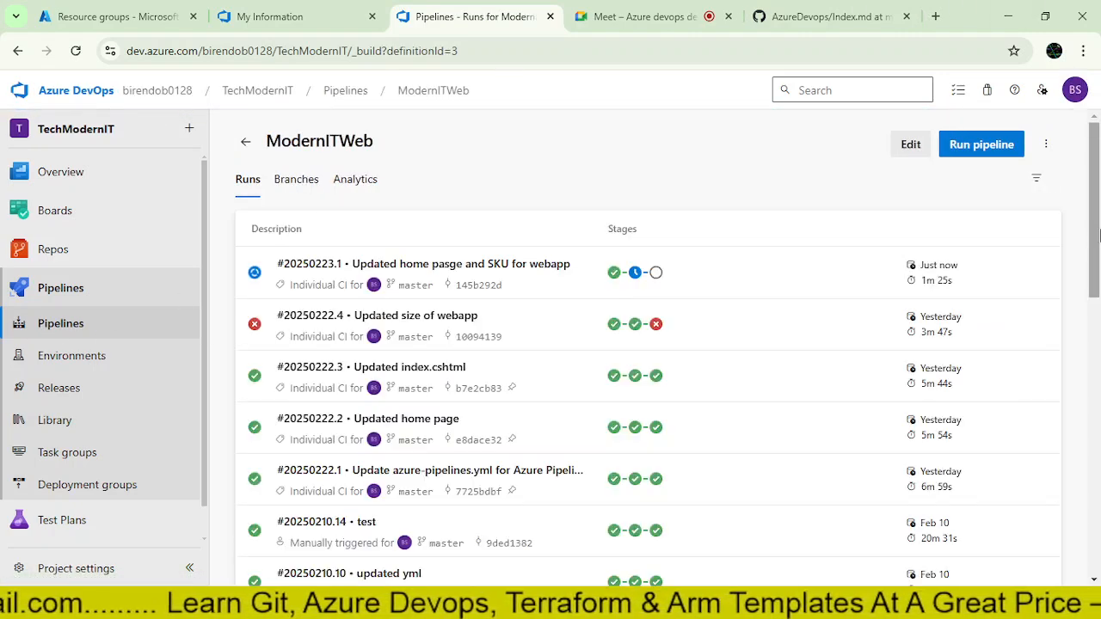
click(336, 267)
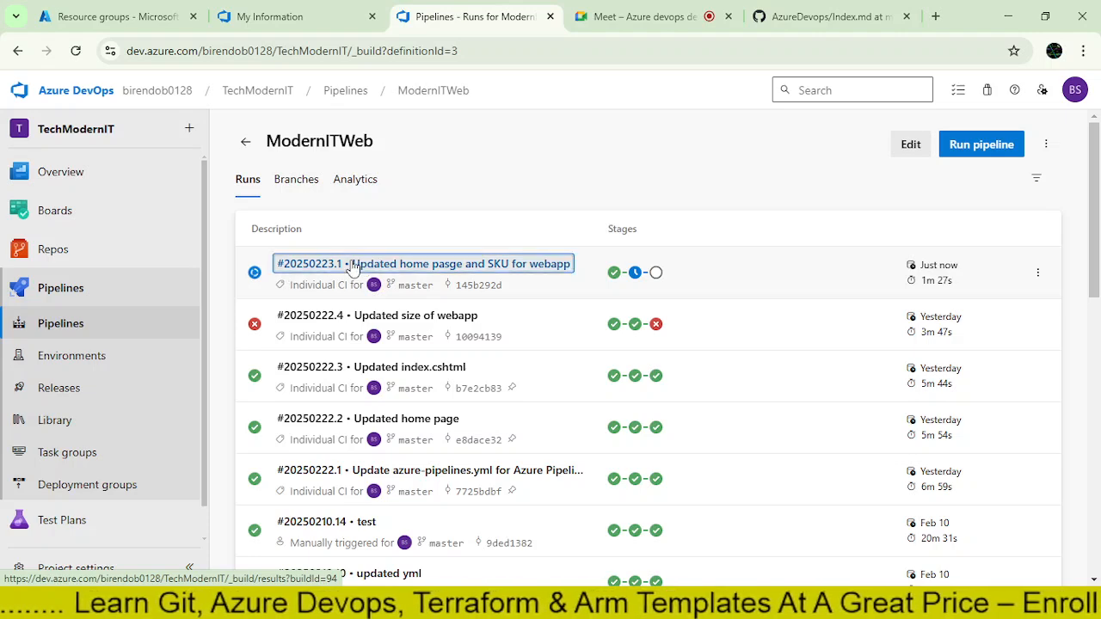
Step: Open the artifact published by the Build Stage and expand the drop folder to inspect its files
scroll(514, 258, down, 2)
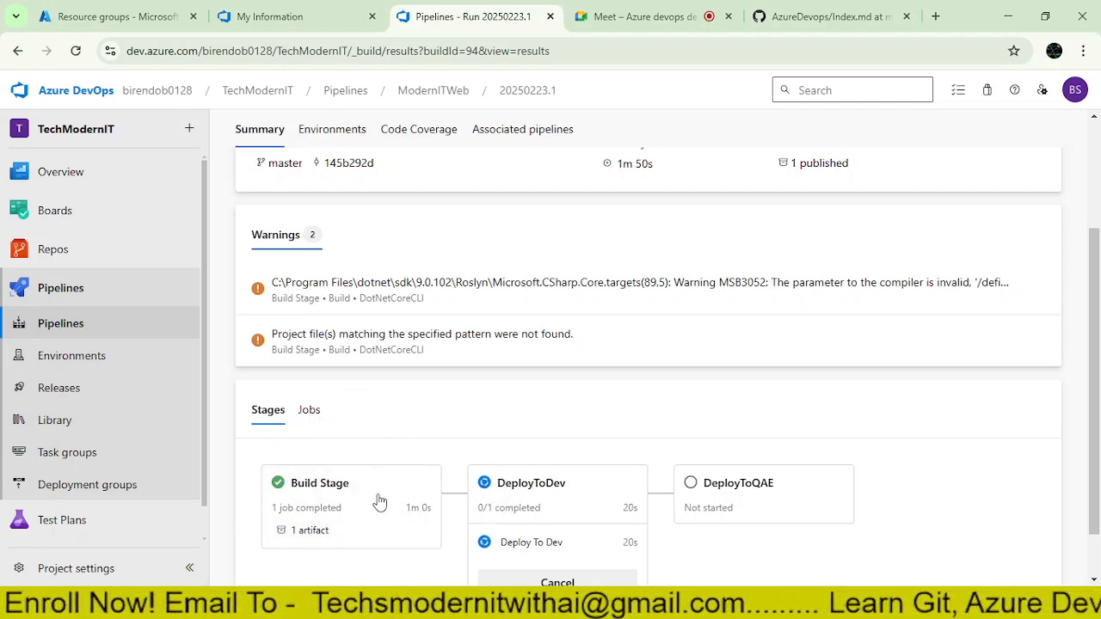
click(309, 531)
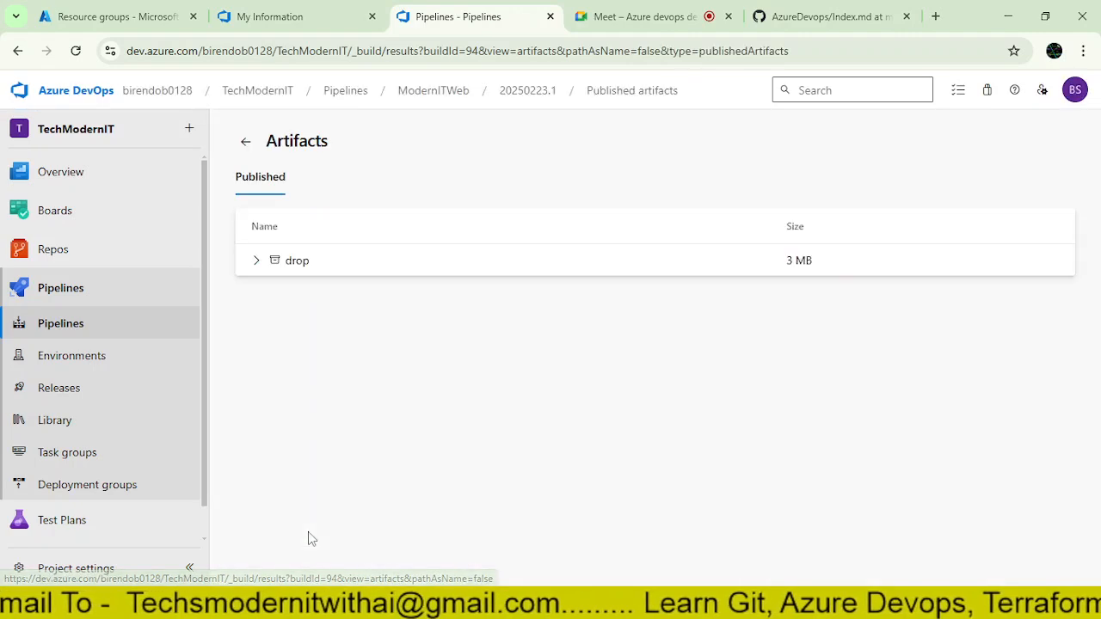
click(257, 262)
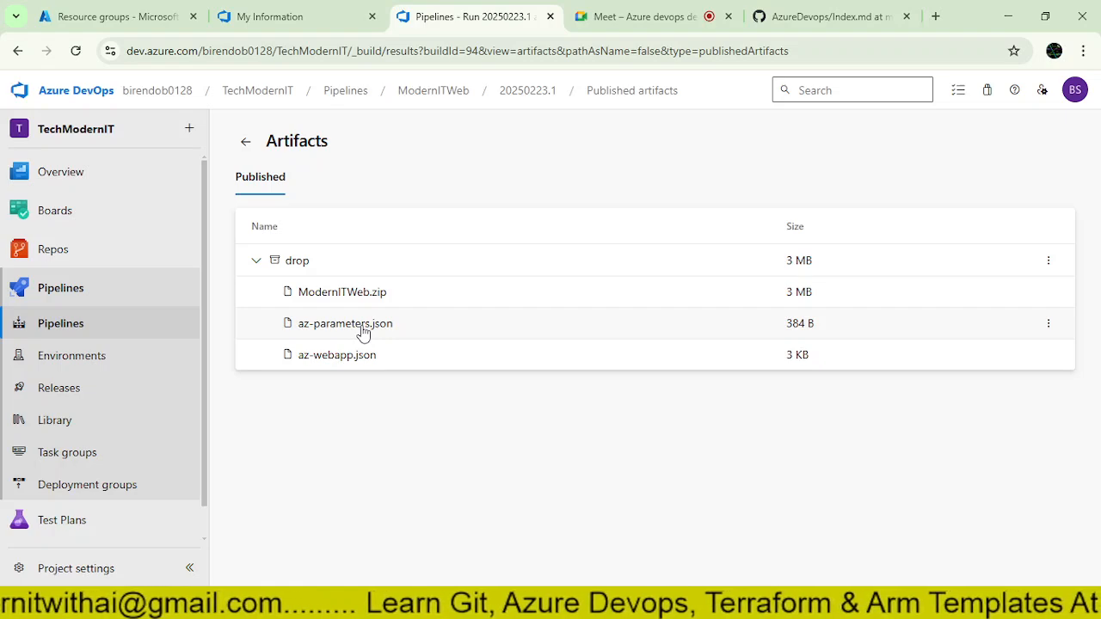
Step: Switch to the Azure portal and refresh the resource groups list
click(112, 16)
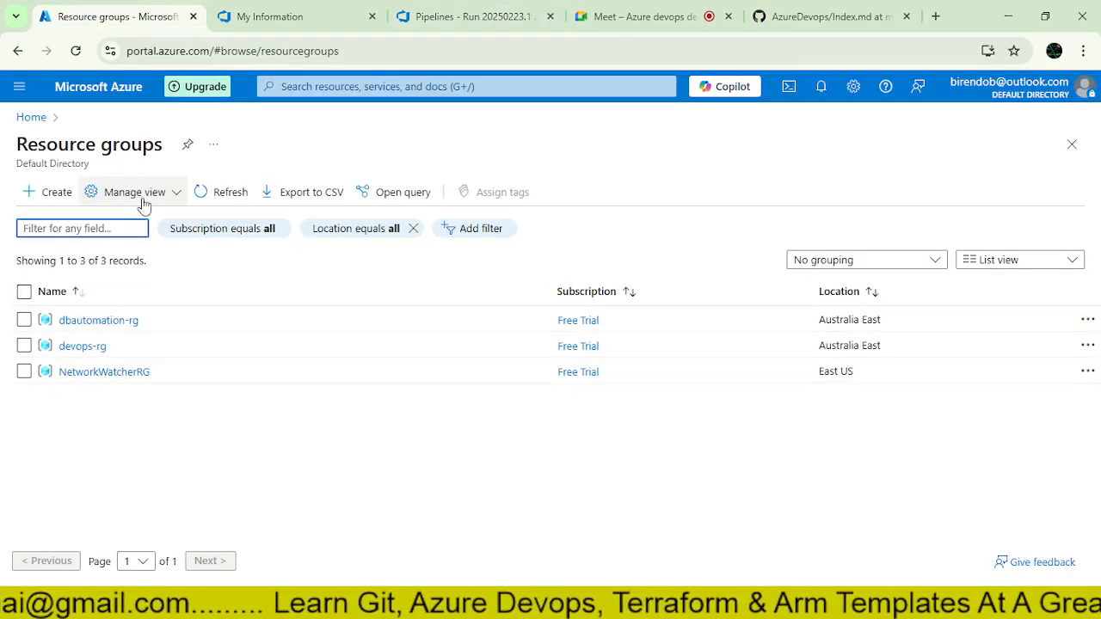
click(225, 193)
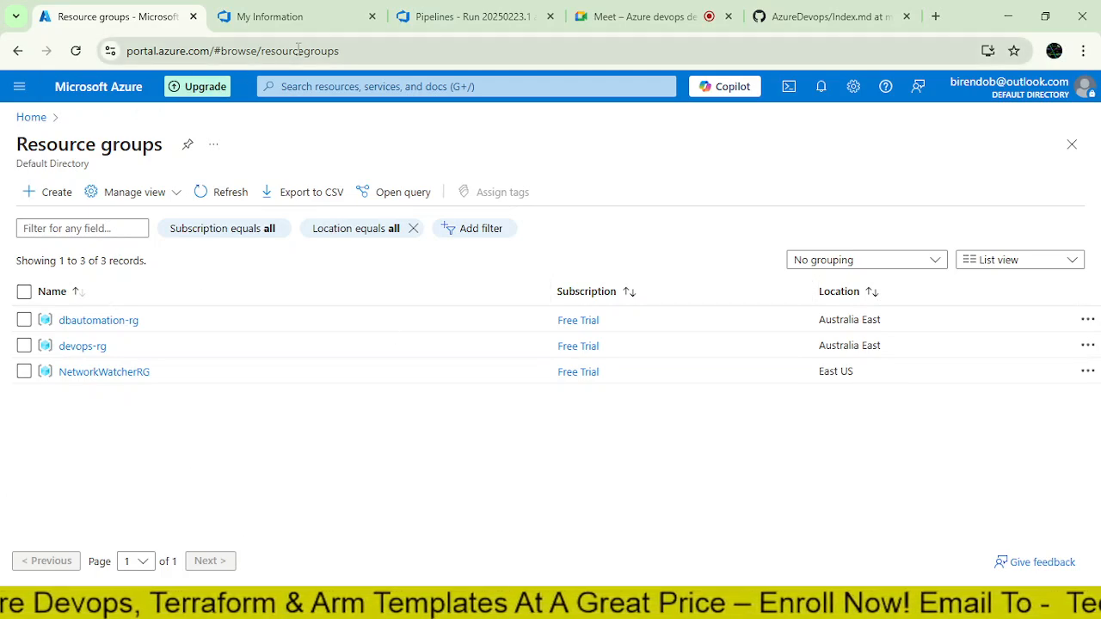
Step: Return to the run's published artifacts, try to download ModernITWeb.zip and close that browser tab
click(489, 16)
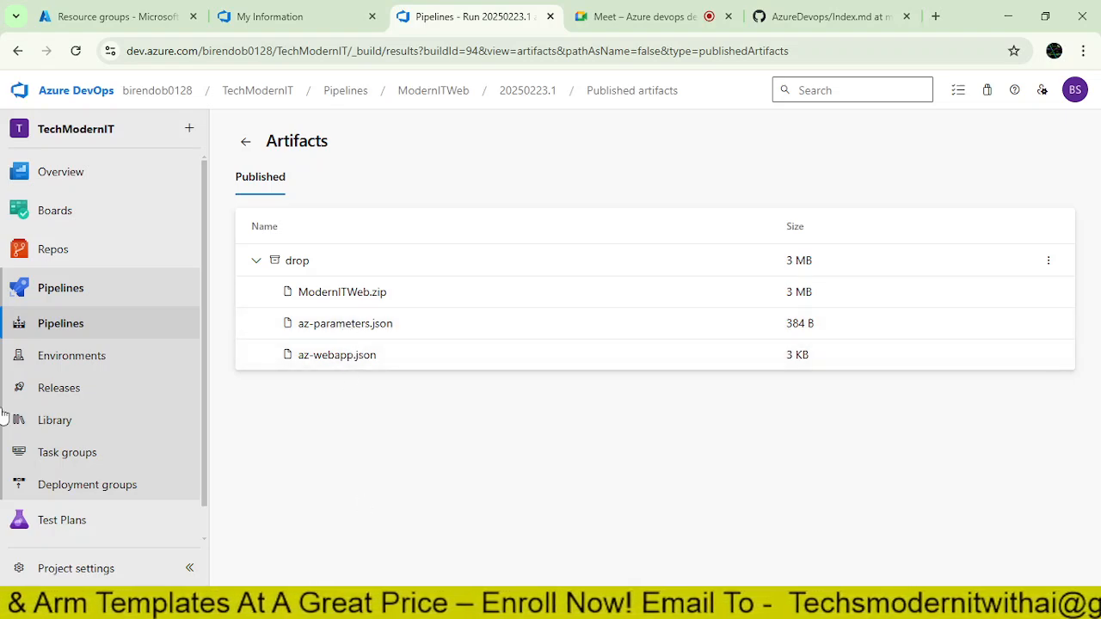
click(290, 297)
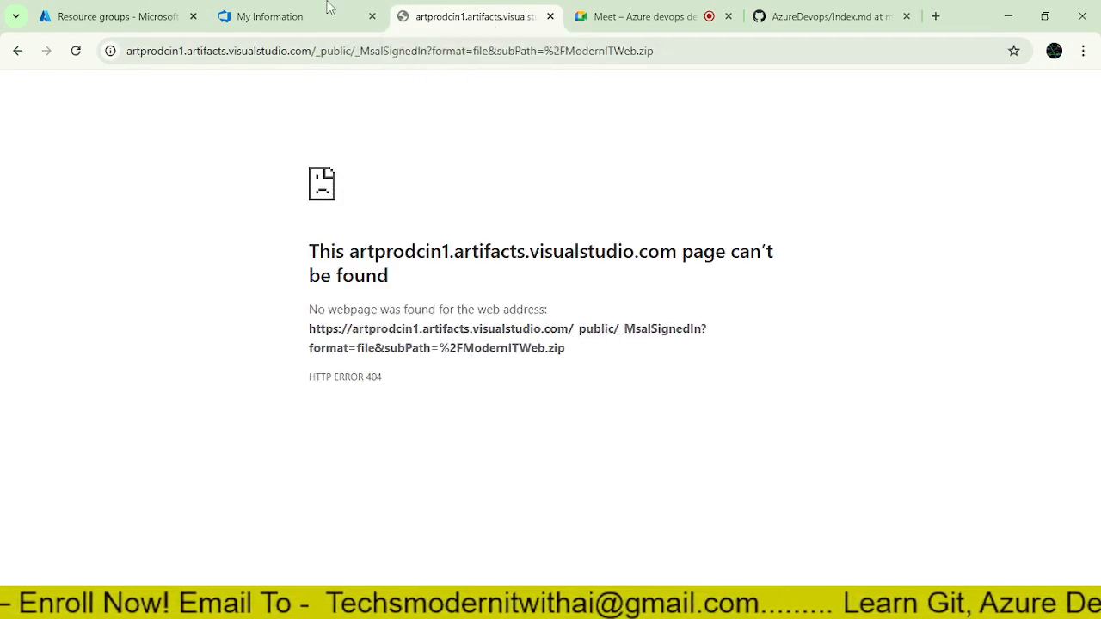
click(552, 17)
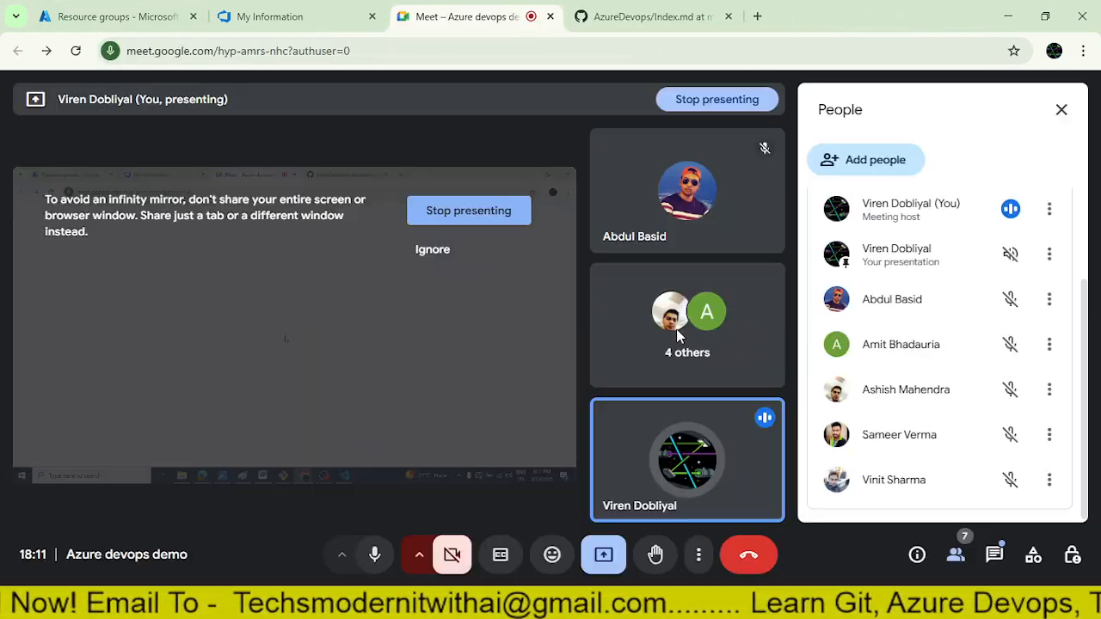
Step: Reopen the TechModernIT project from the Azure DevOps organizations page and view the stages of the latest ModernITWeb pipeline run
click(290, 21)
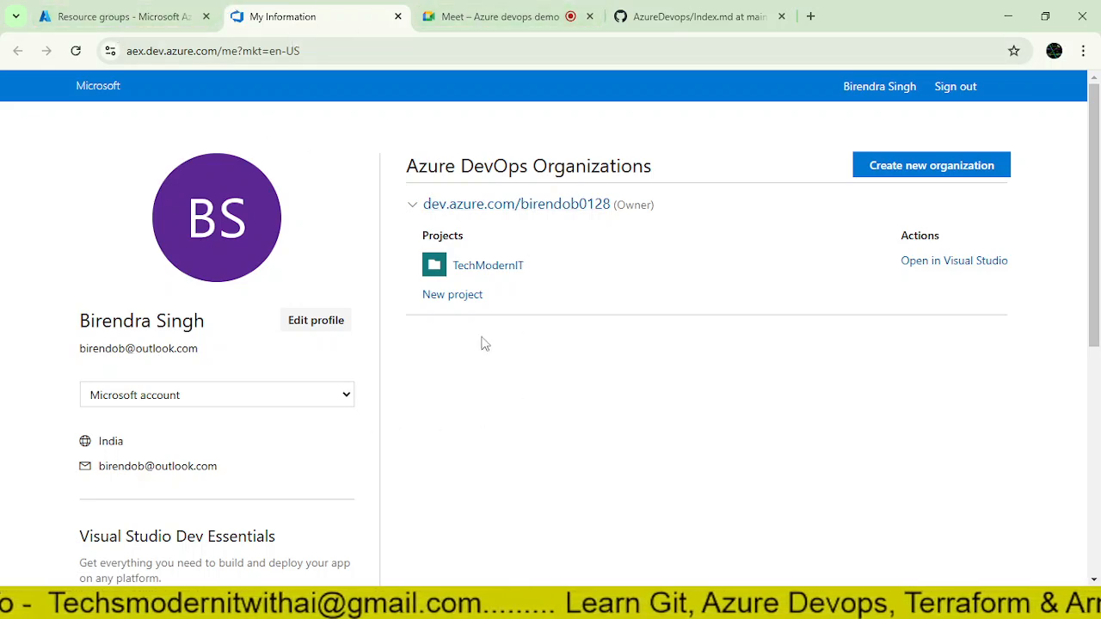
click(472, 268)
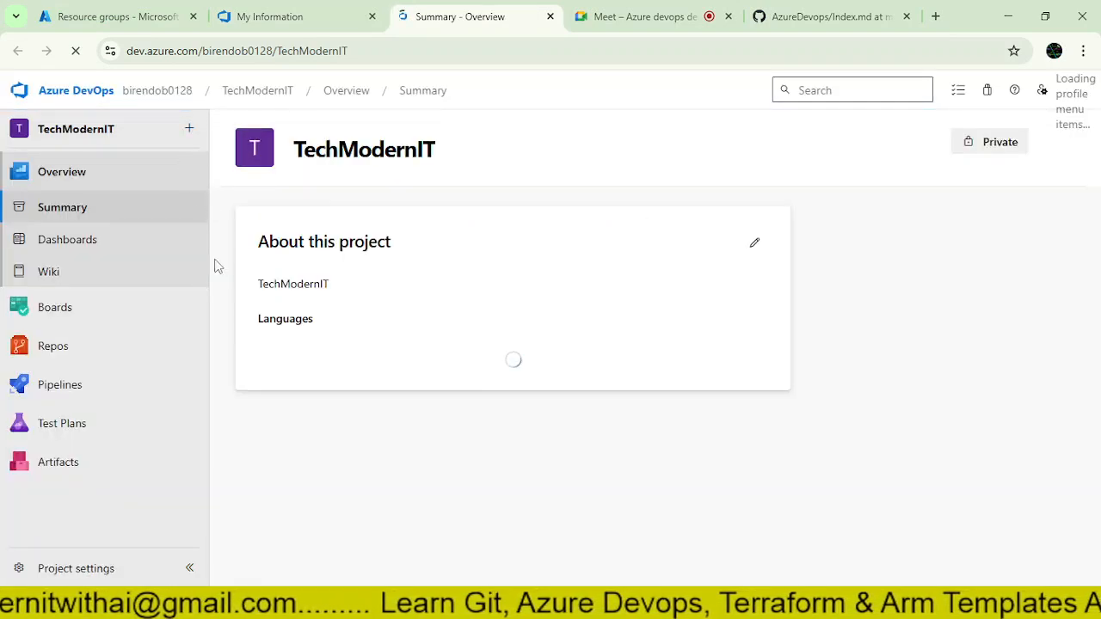
click(55, 391)
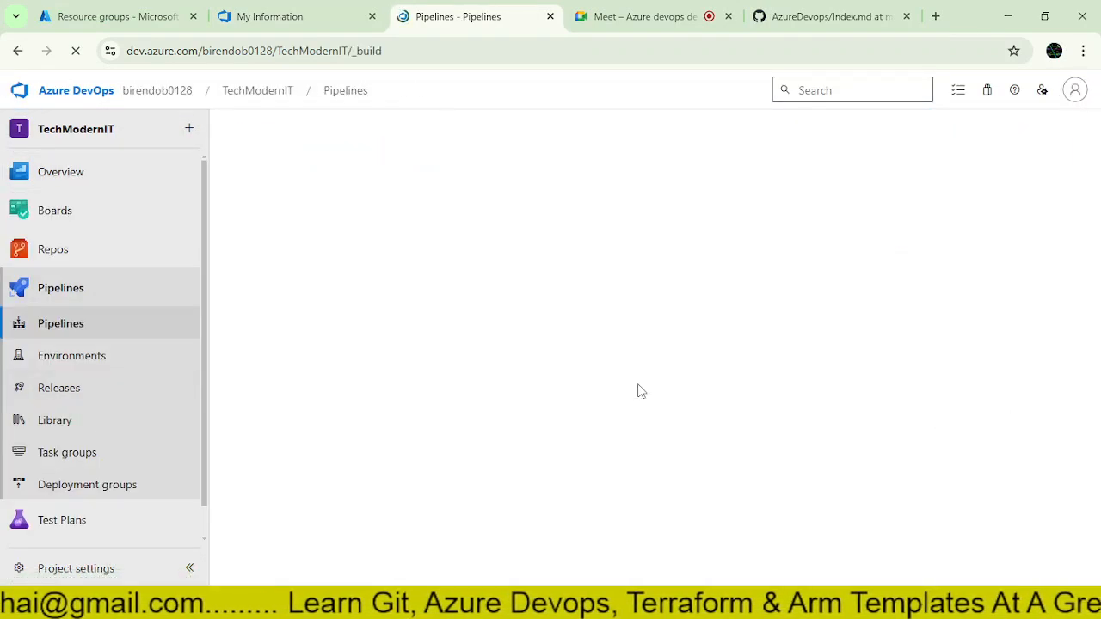
click(315, 311)
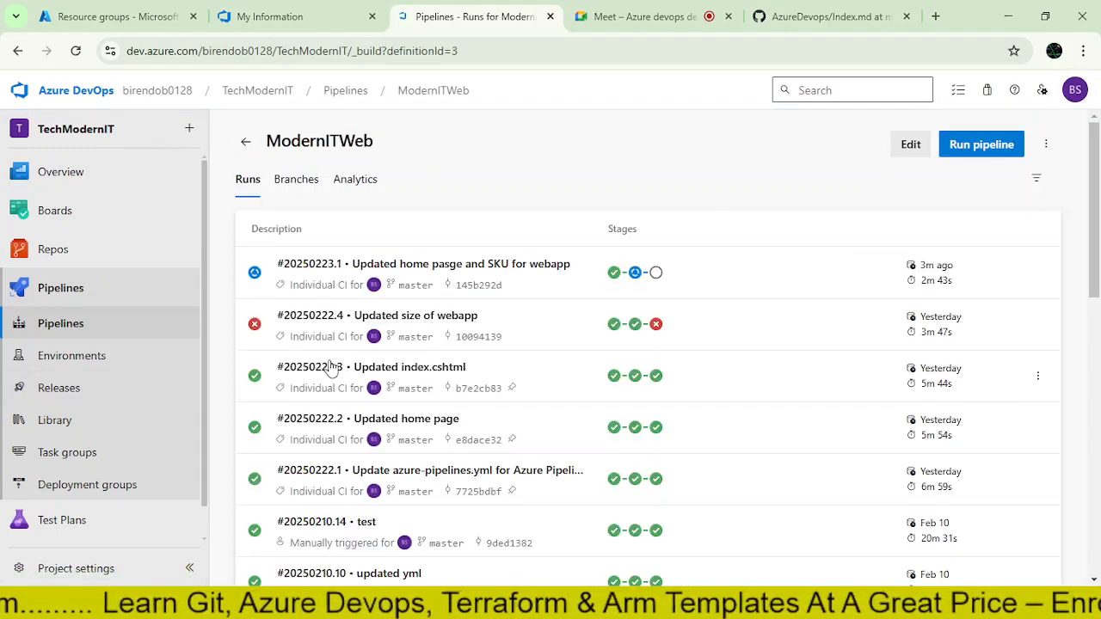
click(309, 265)
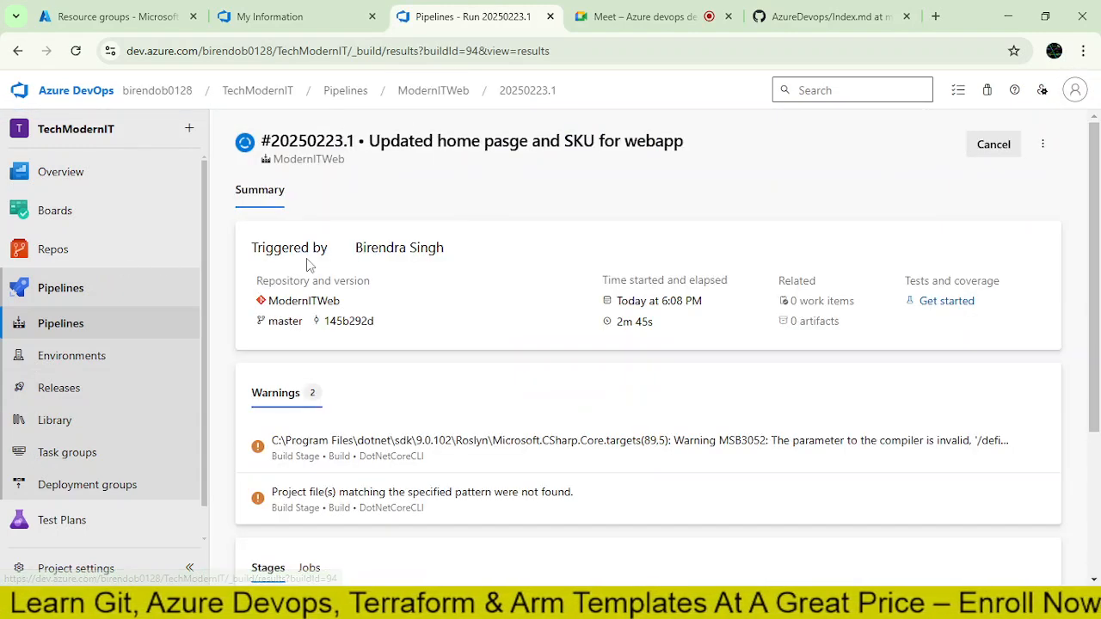
scroll(342, 401, down, 3)
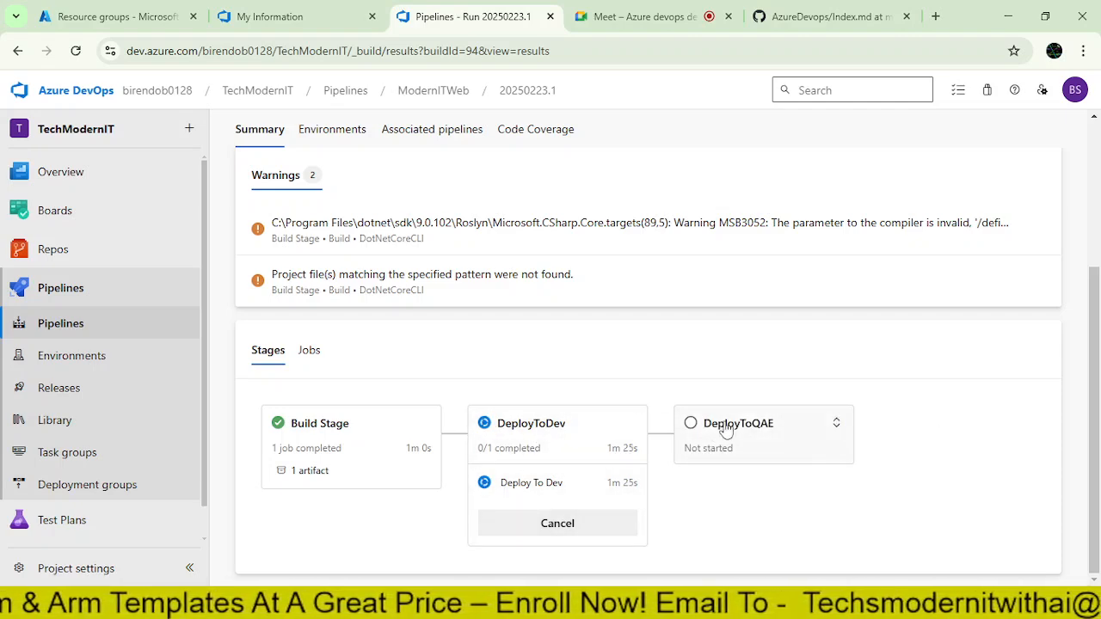
Step: Switch to the Azure portal, refresh the resource groups list and open the modernIT-Webapp-dev app service in techmodernit-dev
click(129, 16)
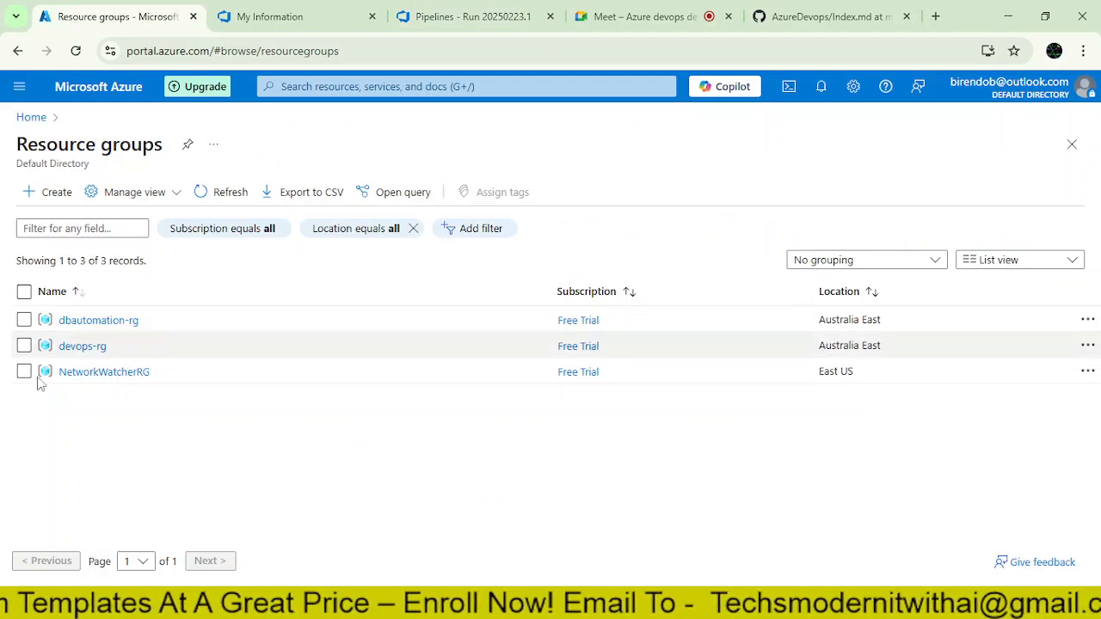
click(227, 194)
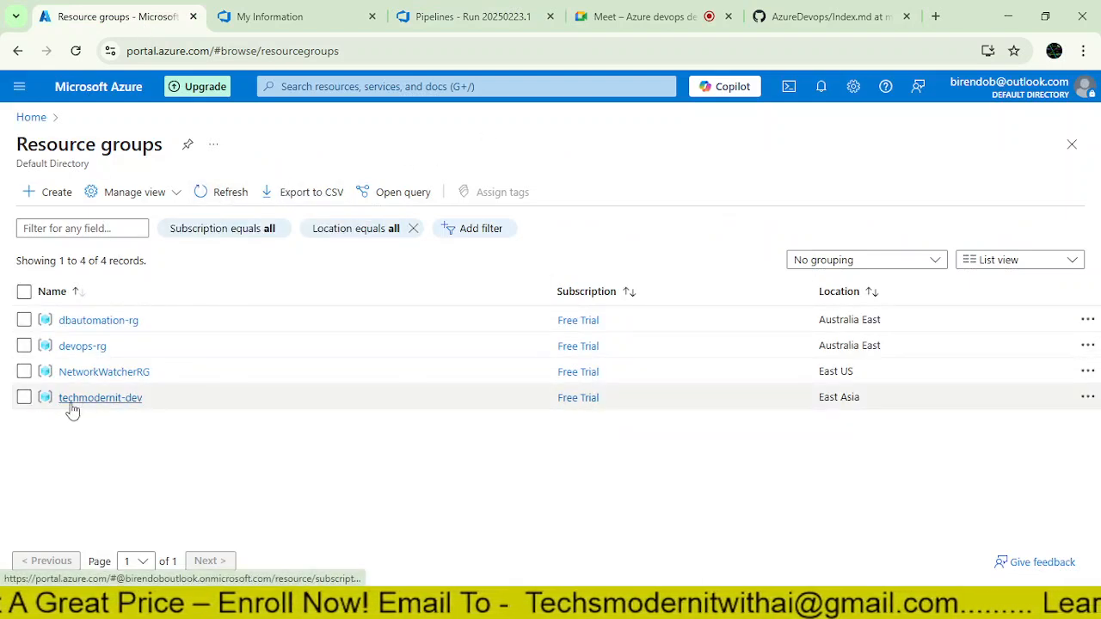
click(88, 401)
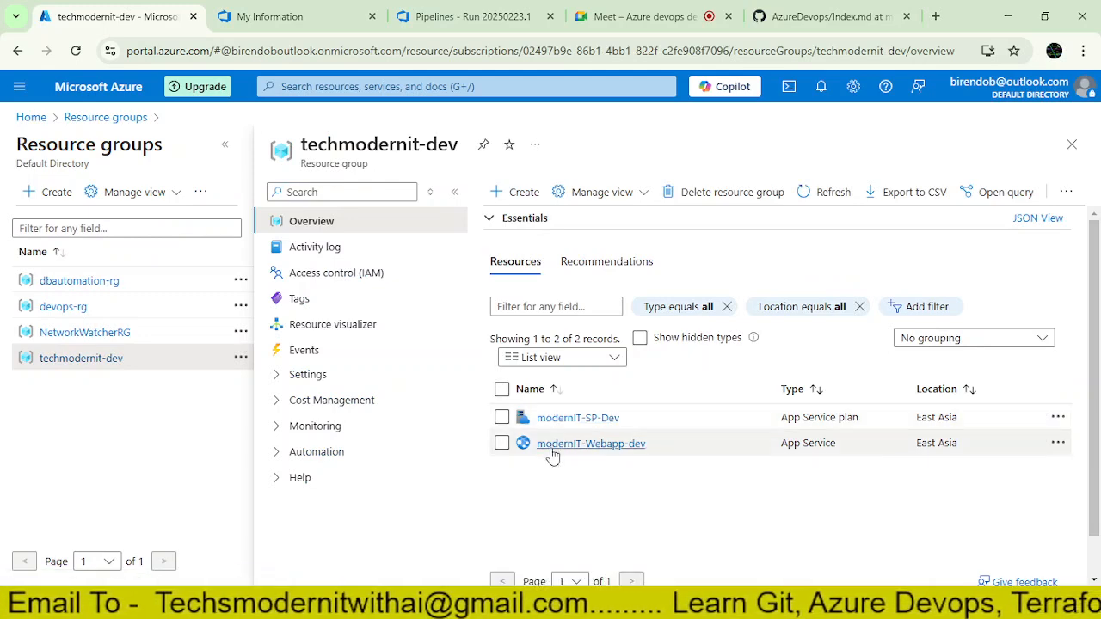
click(591, 444)
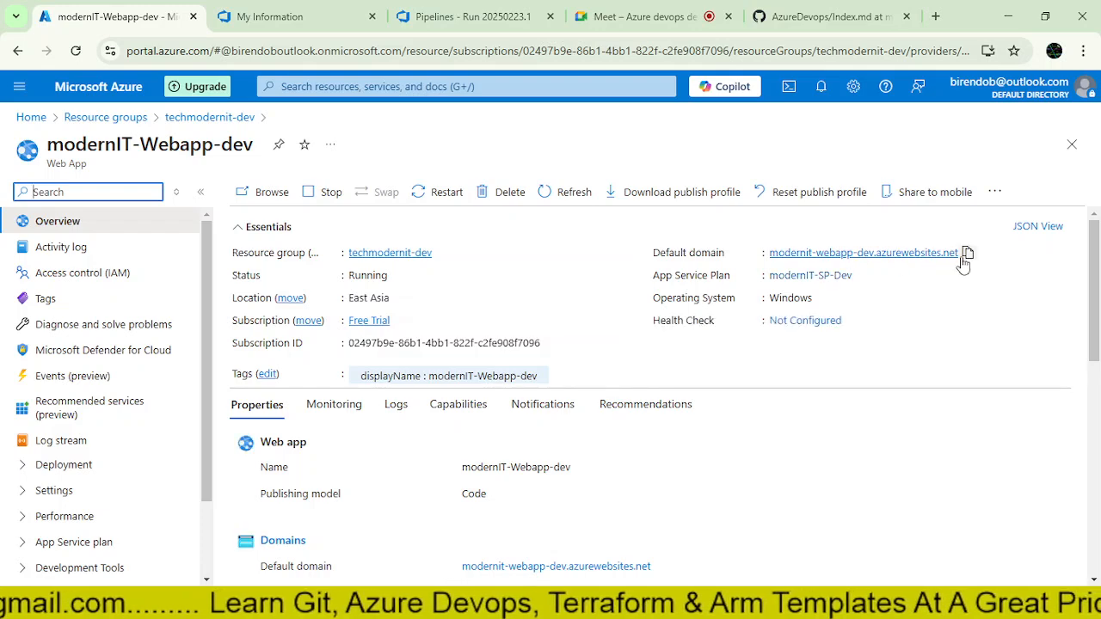
Step: Copy the web app's default domain, open modernit-webapp-dev.azurewebsites.net in a new browser tab and reload it
click(966, 254)
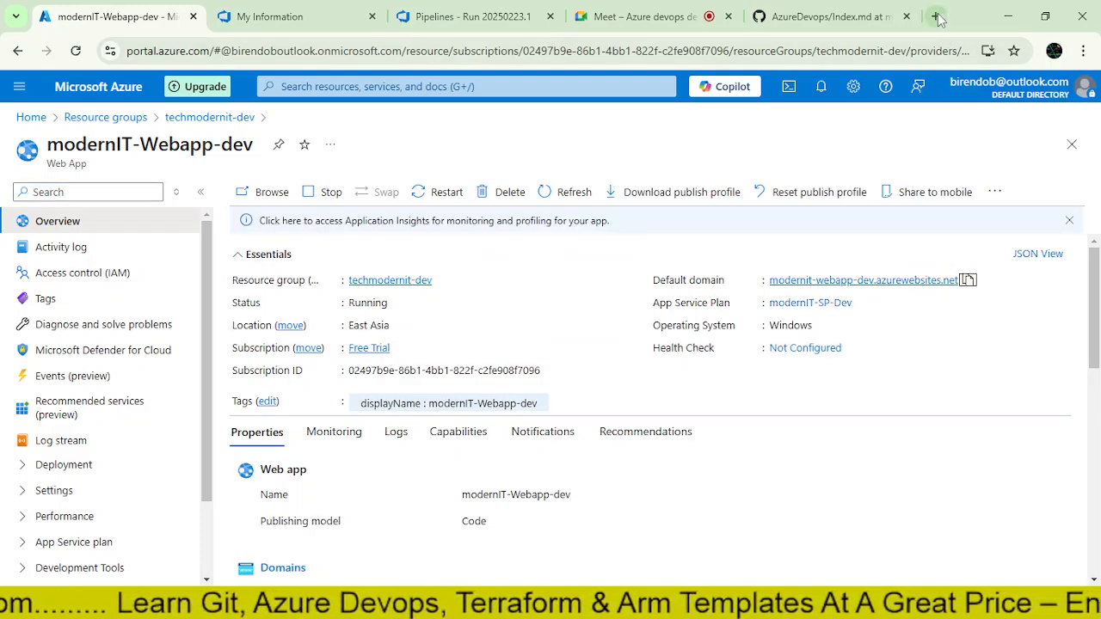
click(935, 16)
key(ctrl+v)
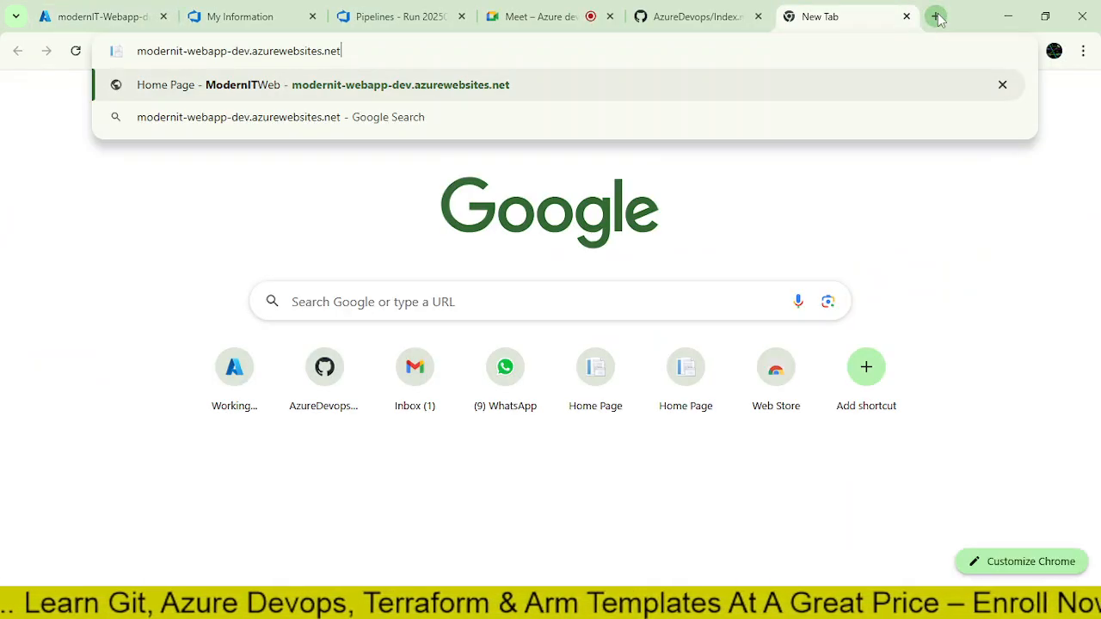
key(Return)
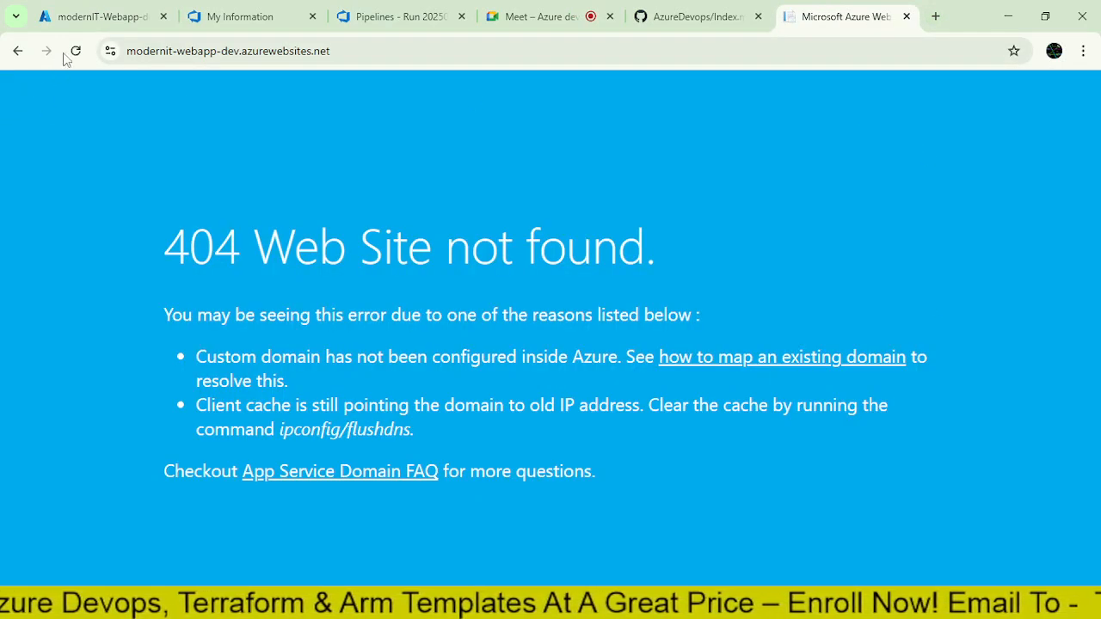
click(76, 51)
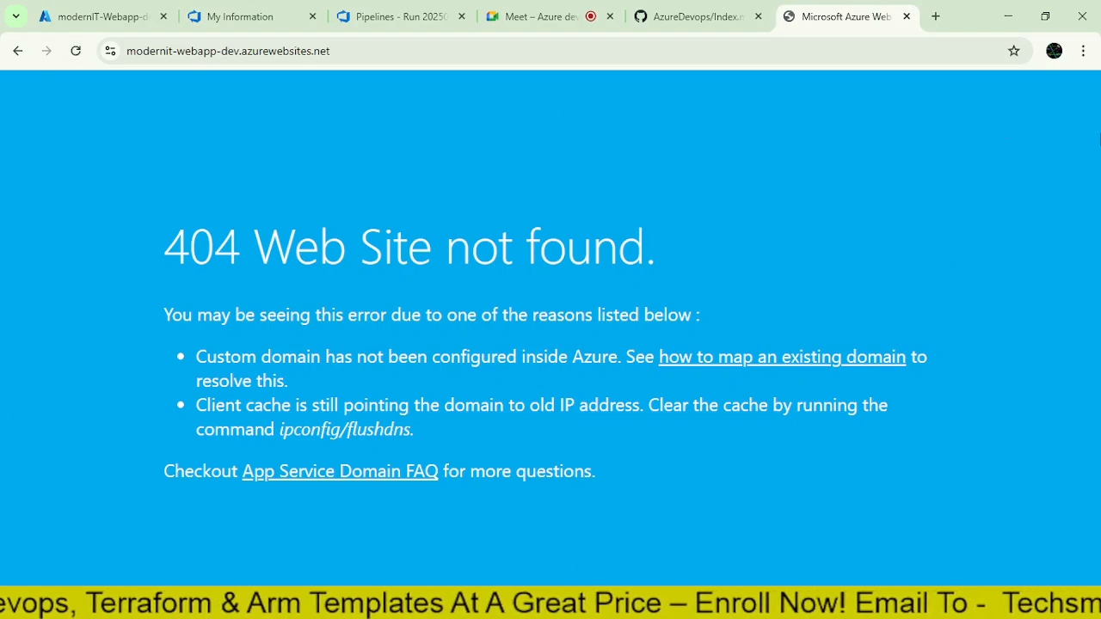
Step: Return to the Azure DevOps pipeline run and check the status of the DeployToDev stage
click(118, 16)
click(228, 19)
click(395, 16)
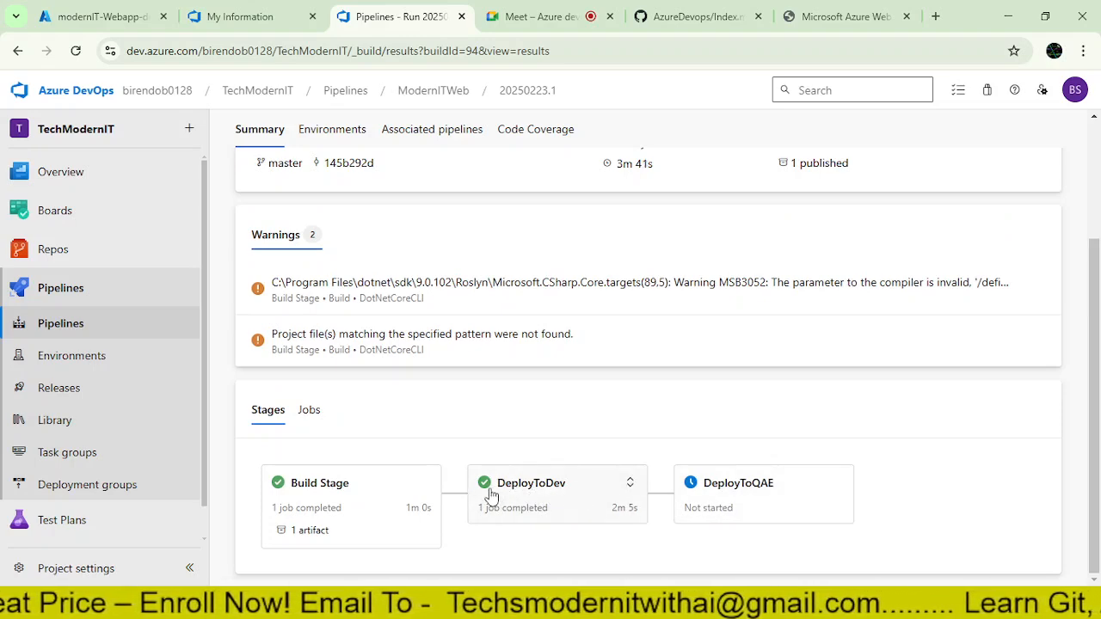
Step: Go back to the modernit-webapp-dev.azurewebsites.net page and reload it repeatedly to check whether the deployed site appears
click(833, 17)
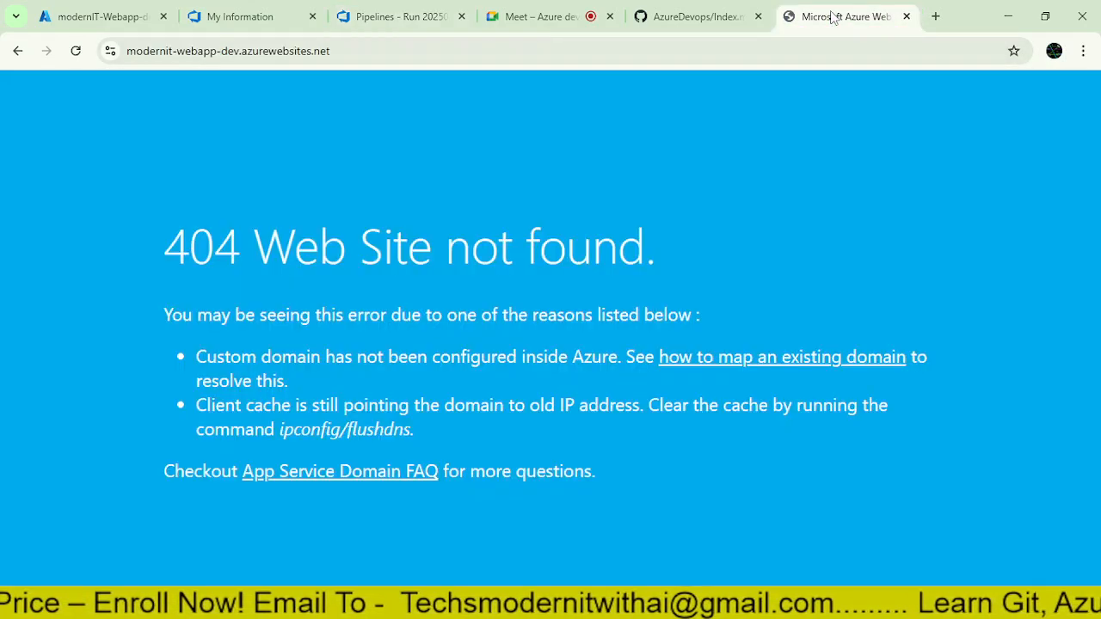
click(75, 53)
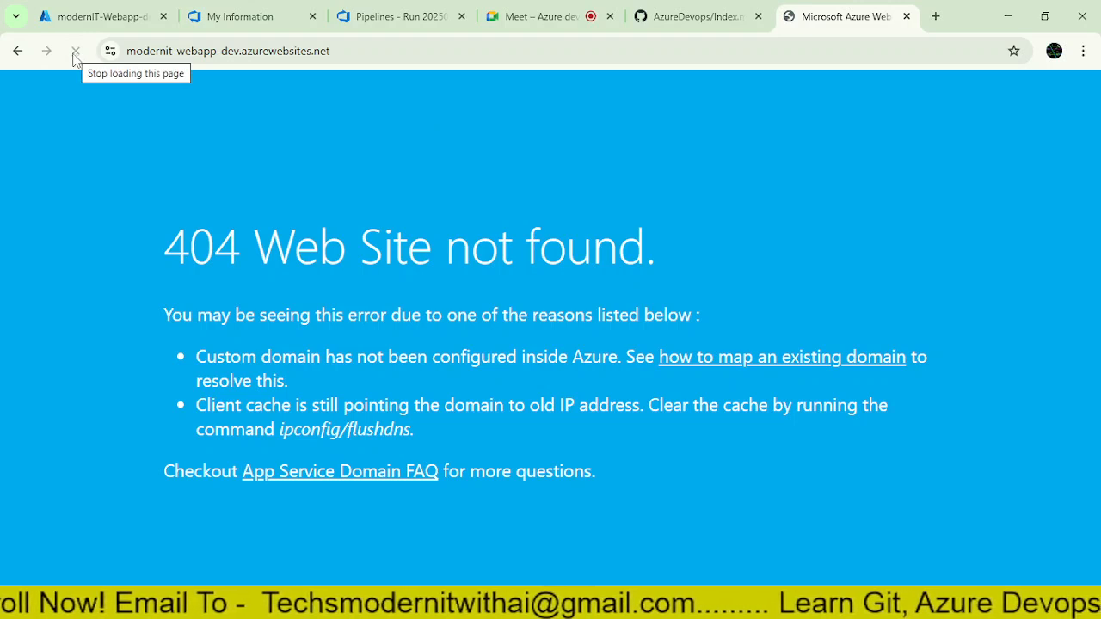
click(75, 54)
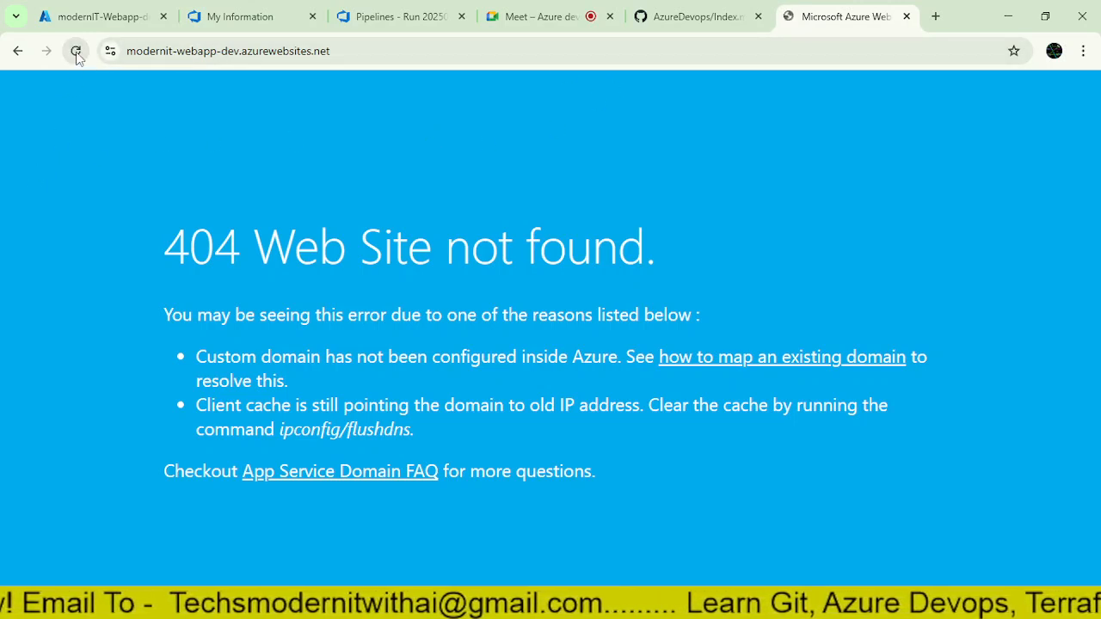
click(75, 53)
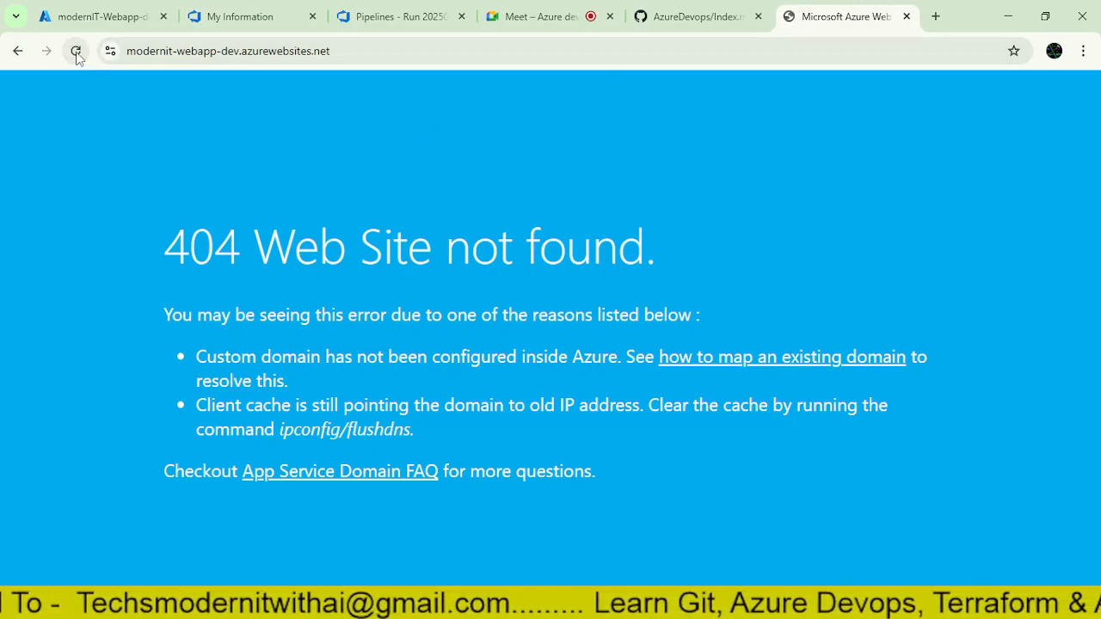
click(77, 53)
click(76, 54)
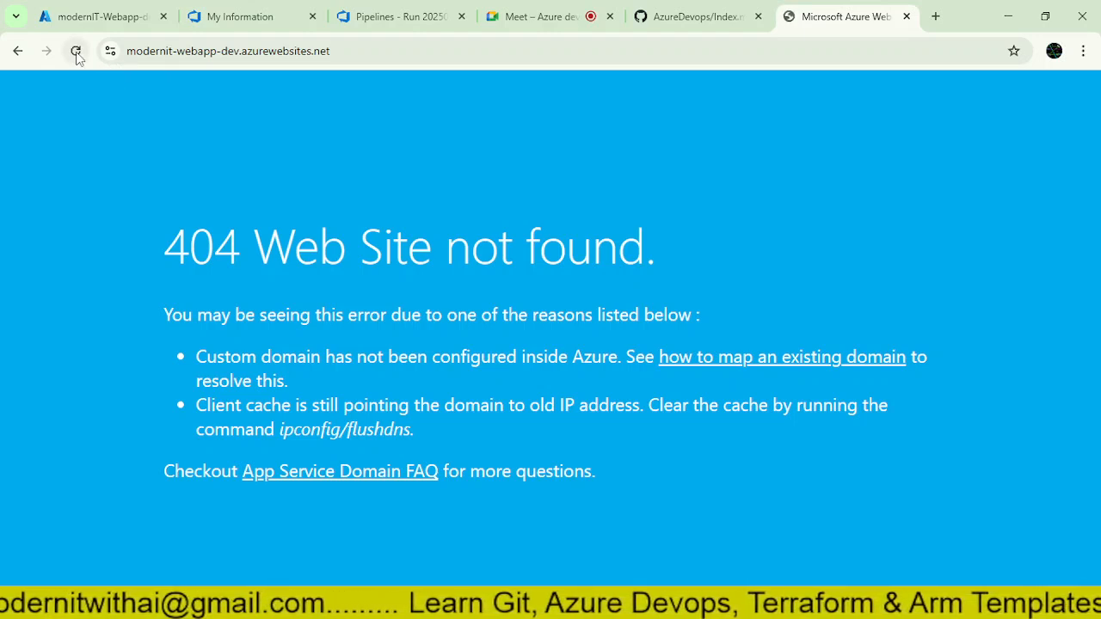
click(77, 53)
click(77, 53)
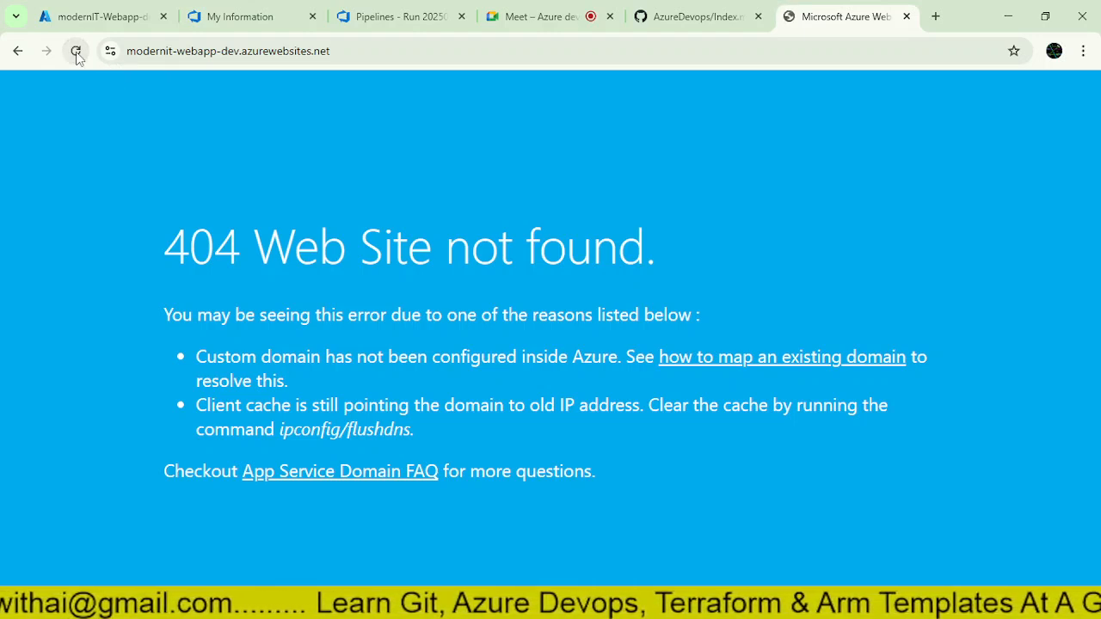
click(76, 54)
click(77, 54)
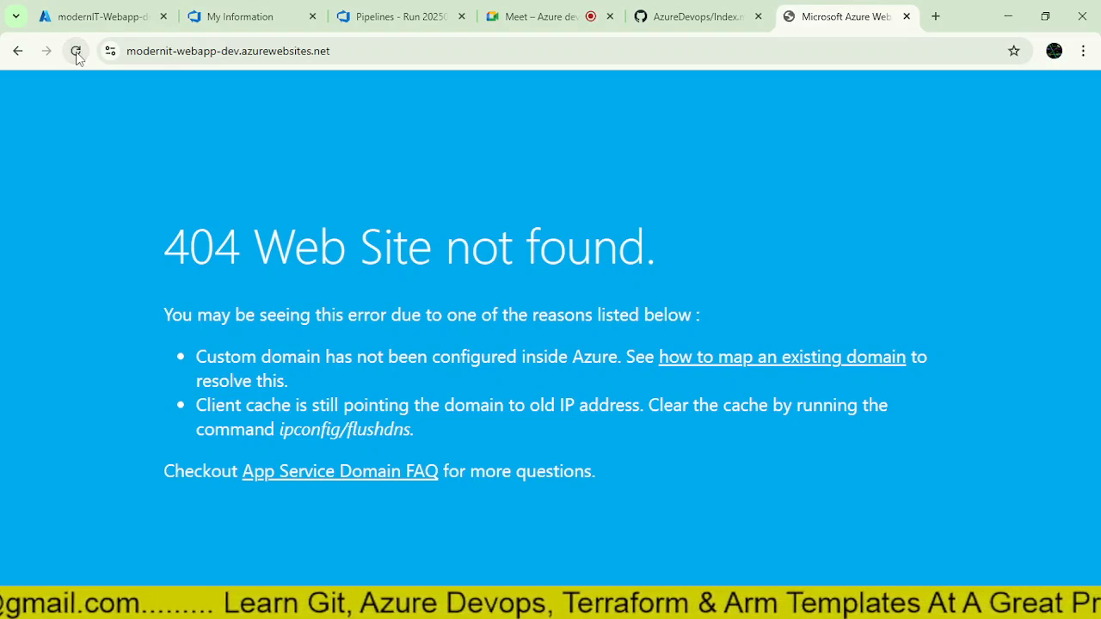
click(76, 53)
click(77, 54)
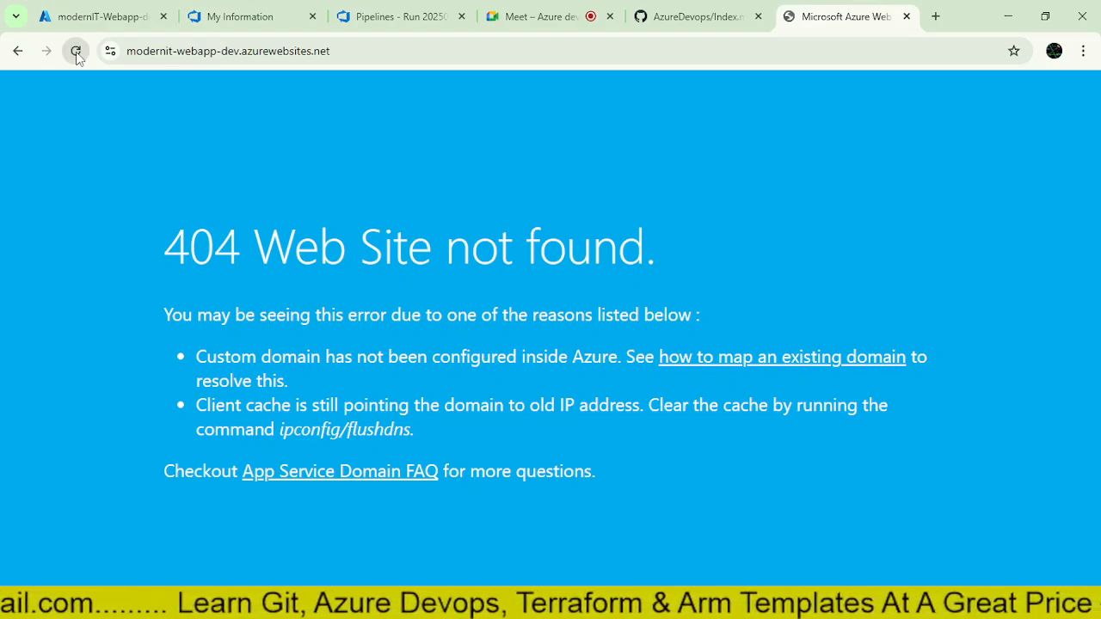
Step: Switch to the Azure portal and review the hosting, deployment and default domain details of modernIT-Webapp-dev
click(129, 17)
scroll(430, 381, down, 5)
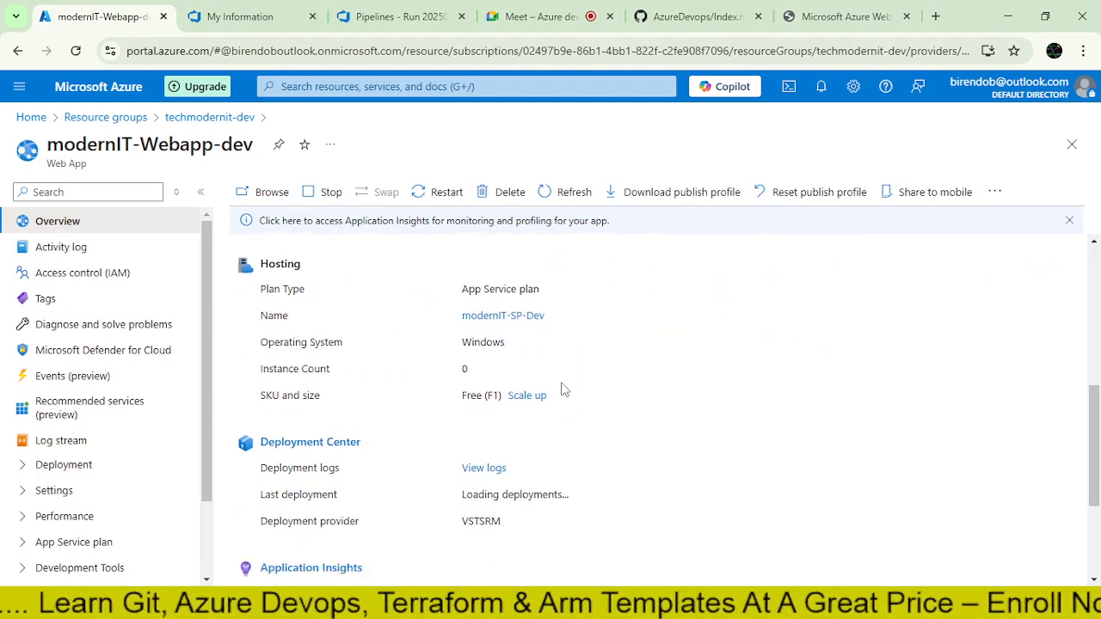
scroll(562, 388, up, 5)
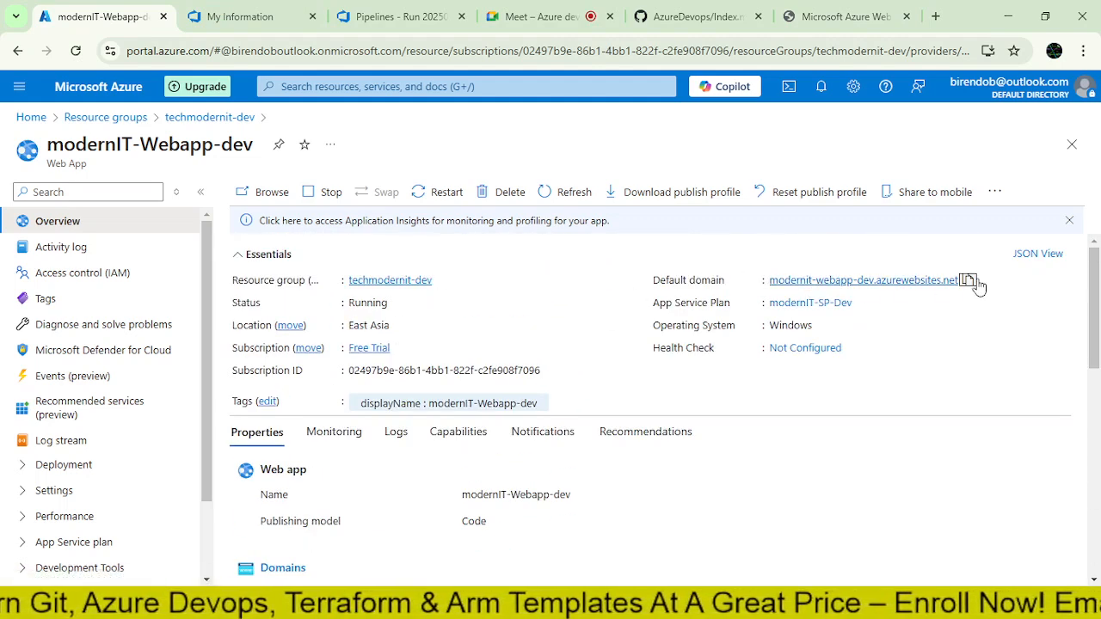
Step: Close the site's browser tab and try loading modernit-webapp-dev.azurewebsites.net in a fresh one
click(841, 18)
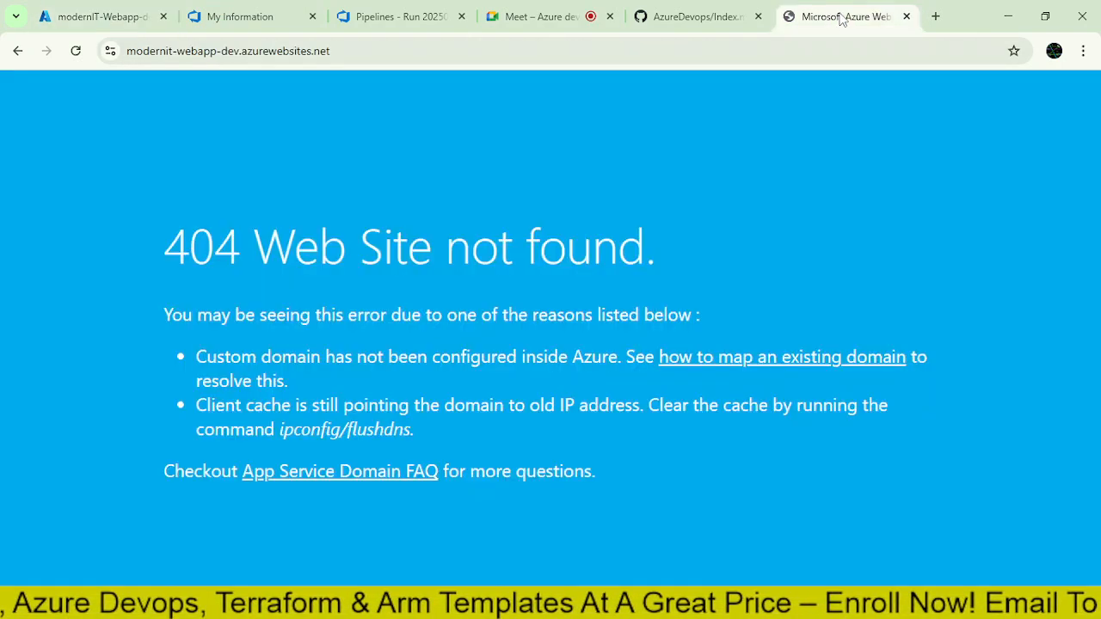
click(906, 16)
click(935, 17)
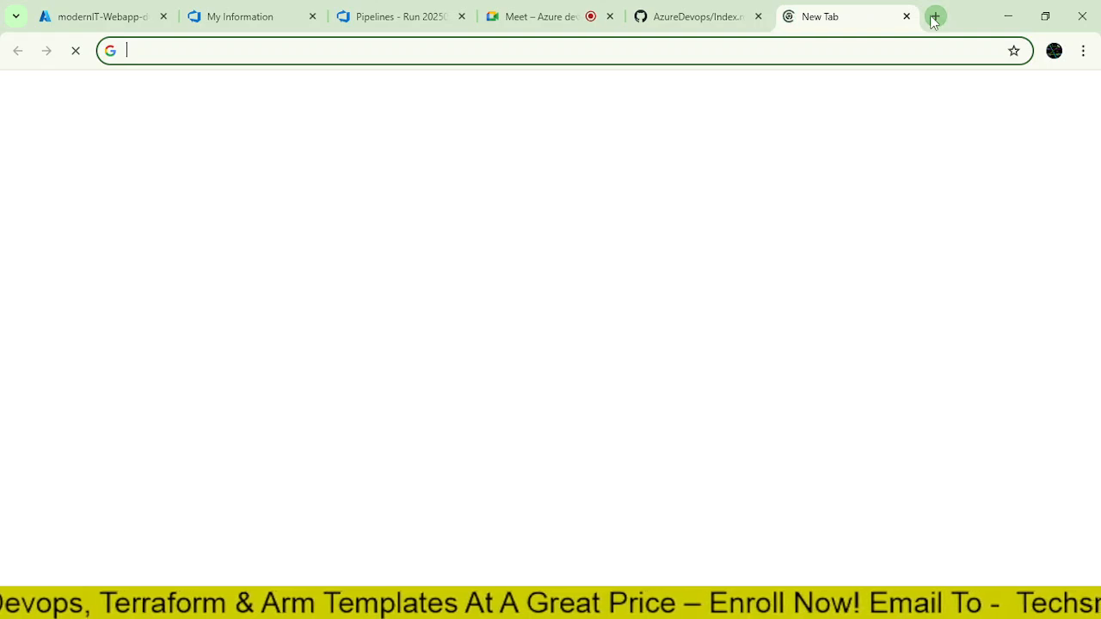
key(ctrl+v)
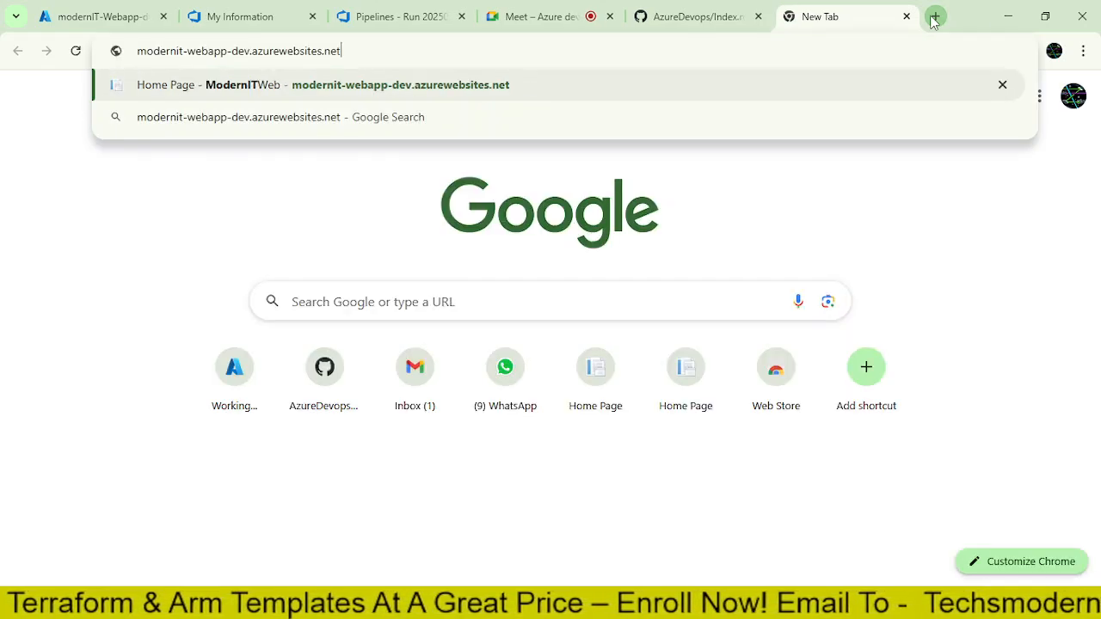
key(Return)
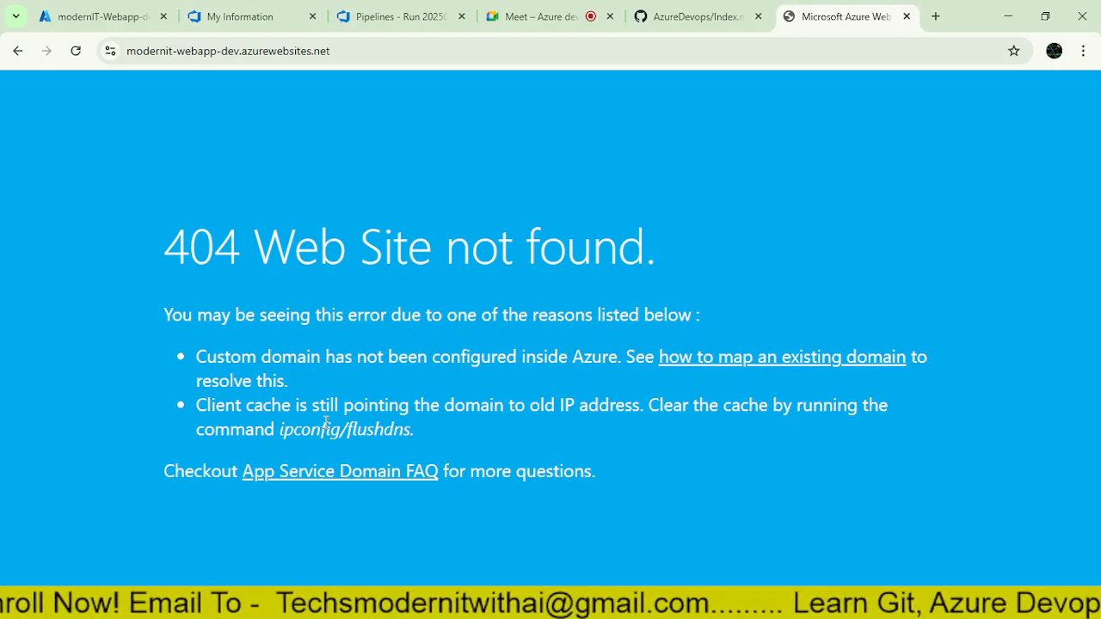
Step: Close the site's browser tab and check the DeployToQAE stage's progress in the Azure DevOps pipeline run
click(906, 17)
key(ctrl+Tab)
key(ctrl+Tab)
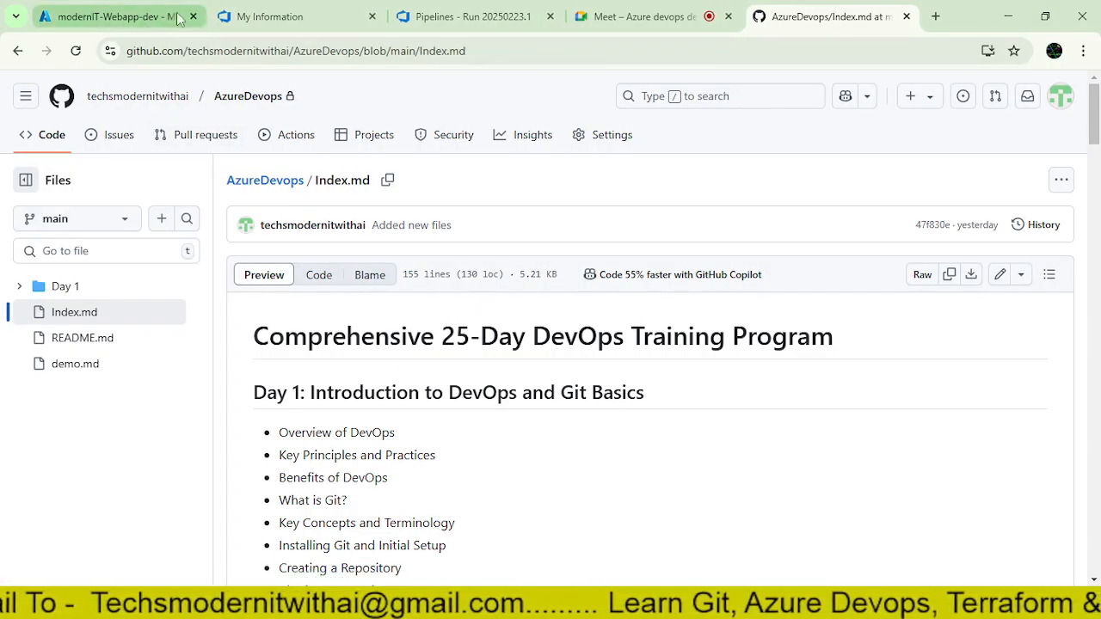
key(ctrl+Tab)
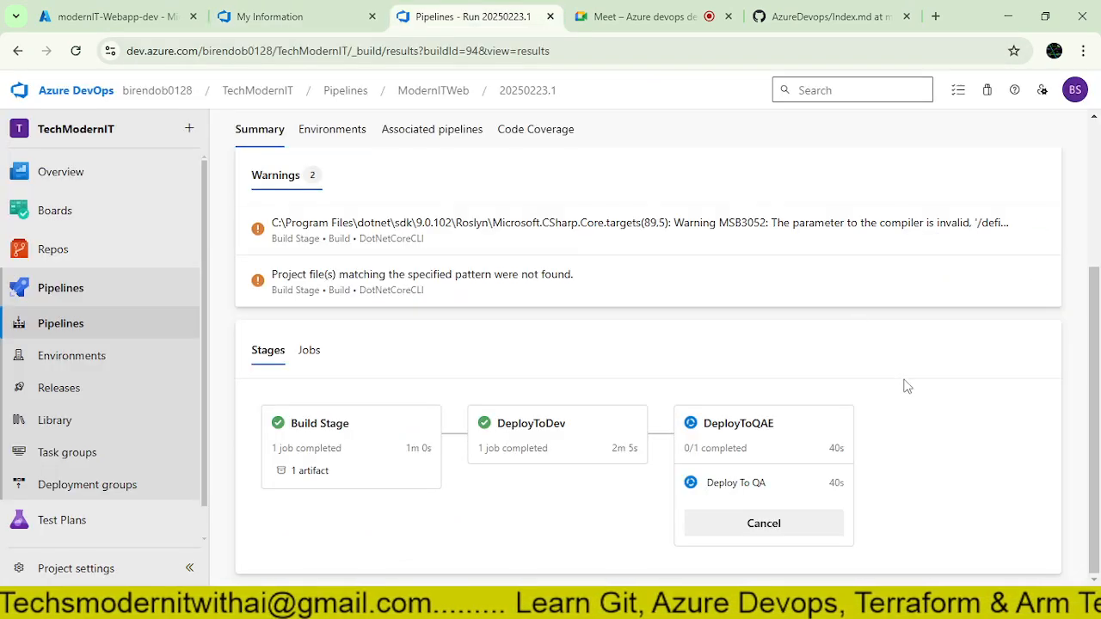
Step: Load modernit-webapp-dev.azurewebsites.net in an incognito window and continue to the site without a secure connection
key(ctrl+1)
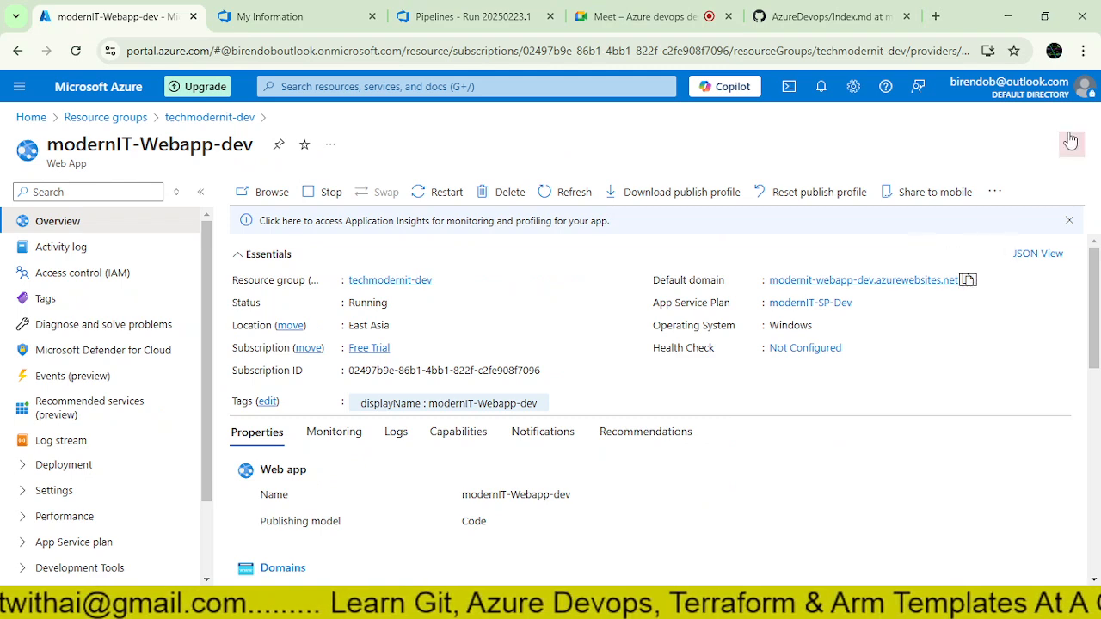
click(1082, 51)
click(896, 175)
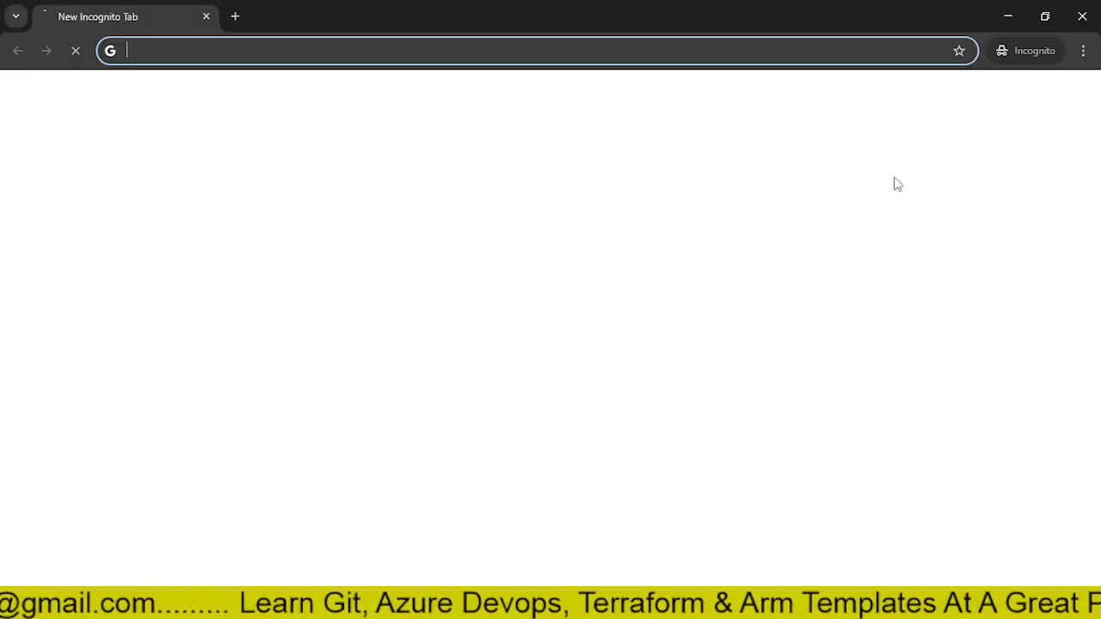
key(ctrl+v)
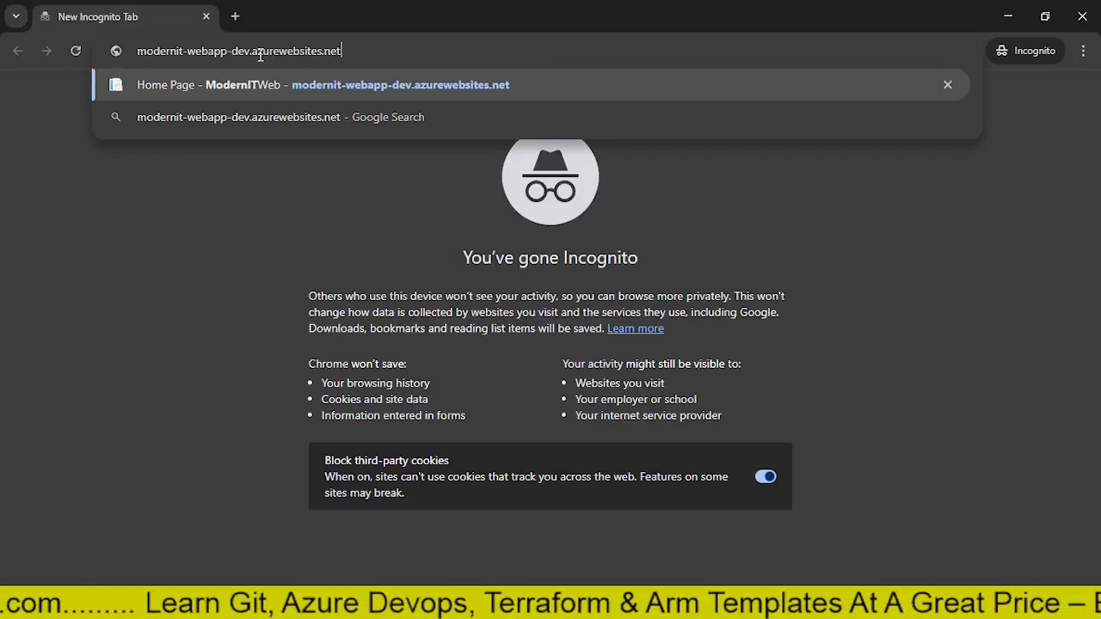
key(Return)
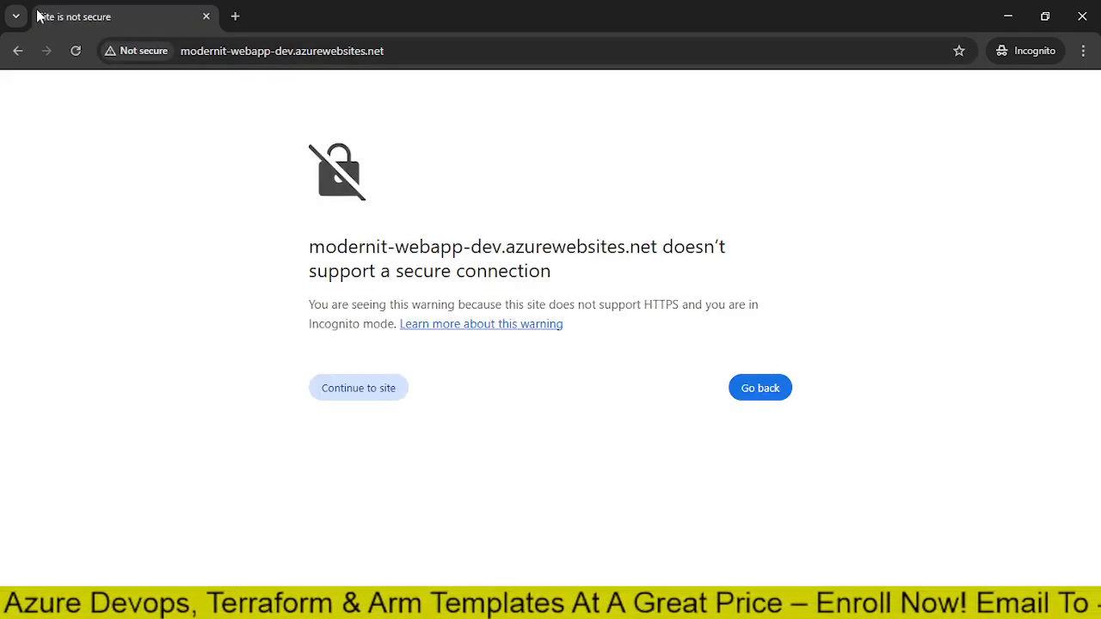
click(362, 389)
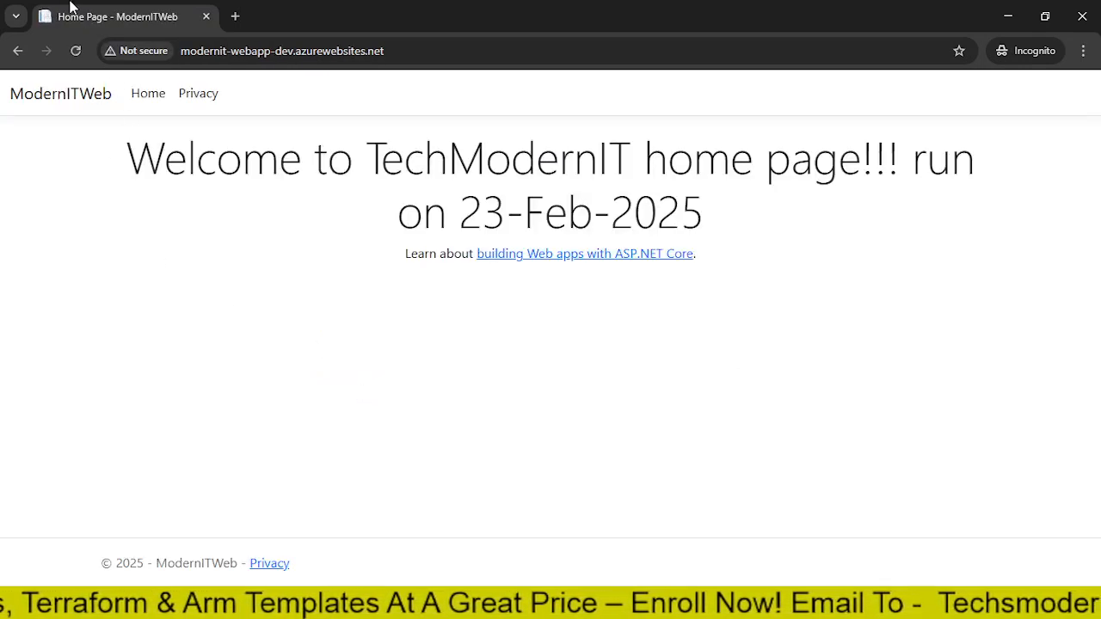
Step: Highlight the welcome heading on the deployed ModernITWeb home page to examine its updated text
drag(125, 142, 1095, 254)
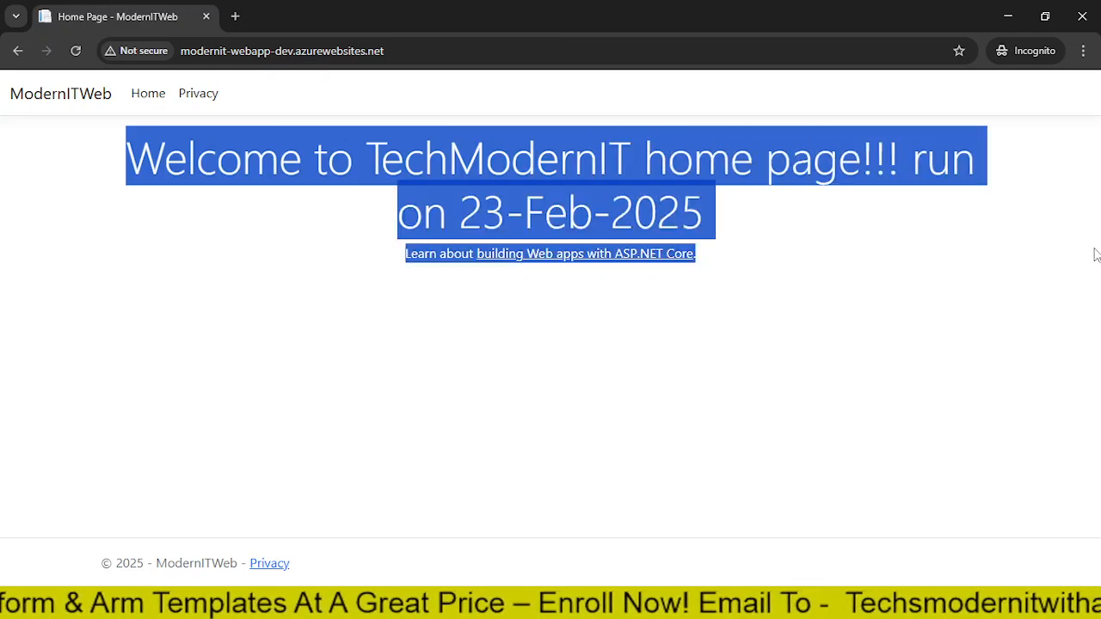
click(868, 267)
drag(119, 163, 970, 254)
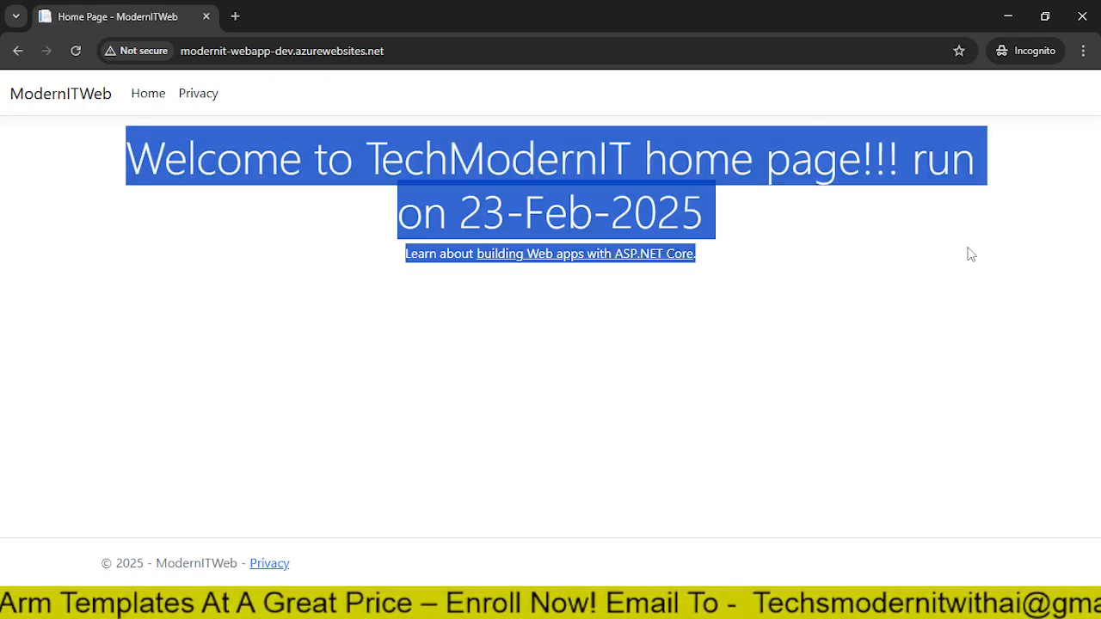
click(812, 252)
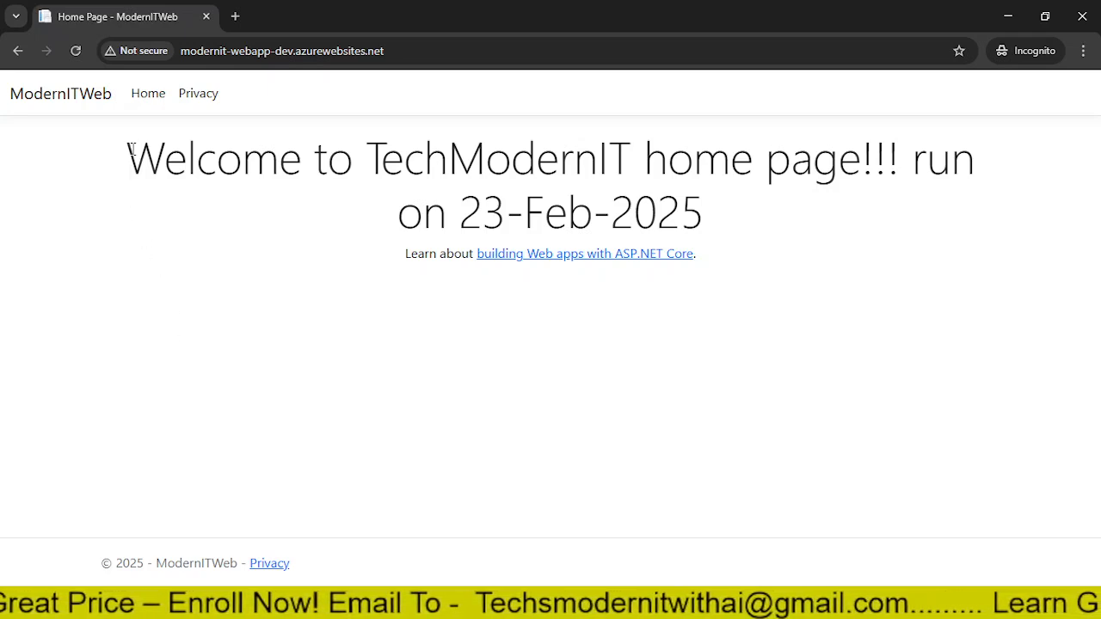
drag(131, 148, 1072, 215)
click(312, 366)
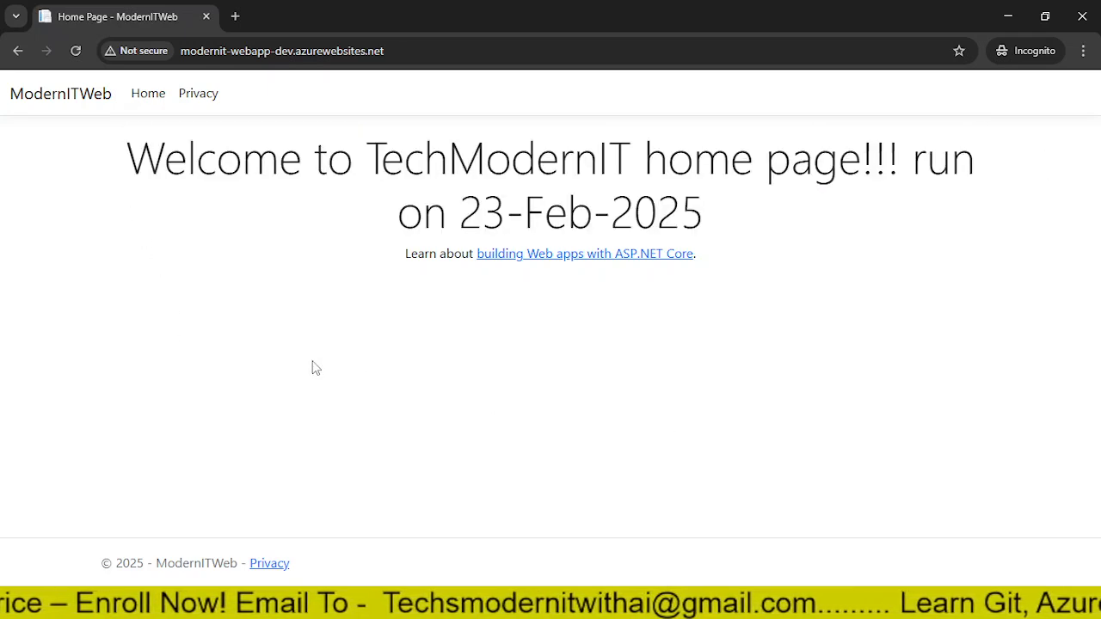
drag(113, 139, 1098, 194)
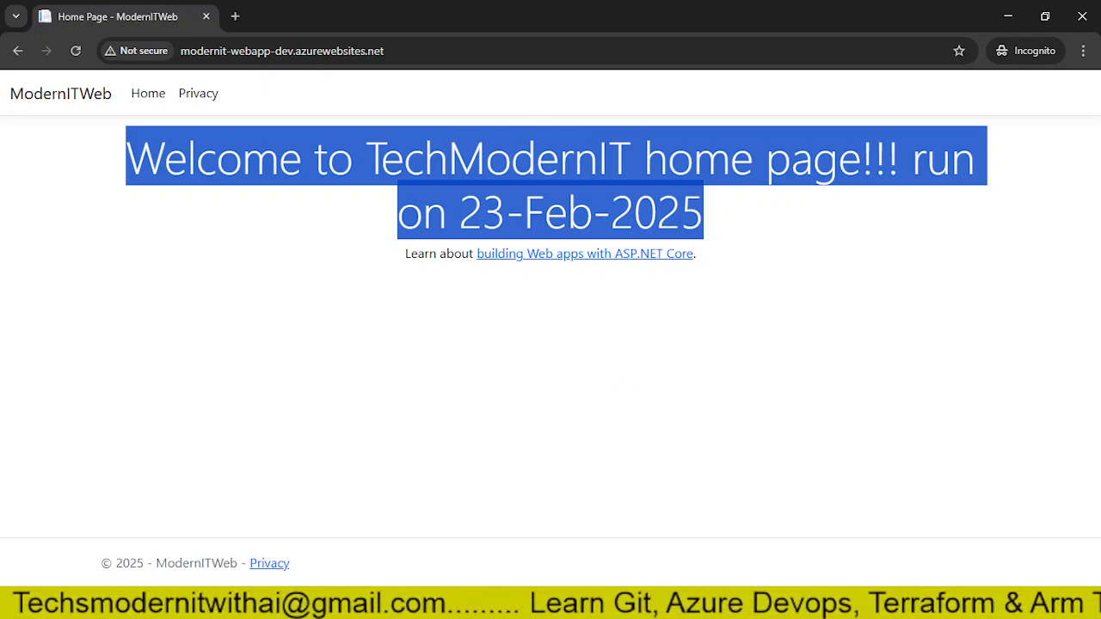
Step: Switch to the Azure portal, refresh the modernIT-Webapp-dev overview and examine its hosting plan and SKU details
click(646, 604)
click(647, 603)
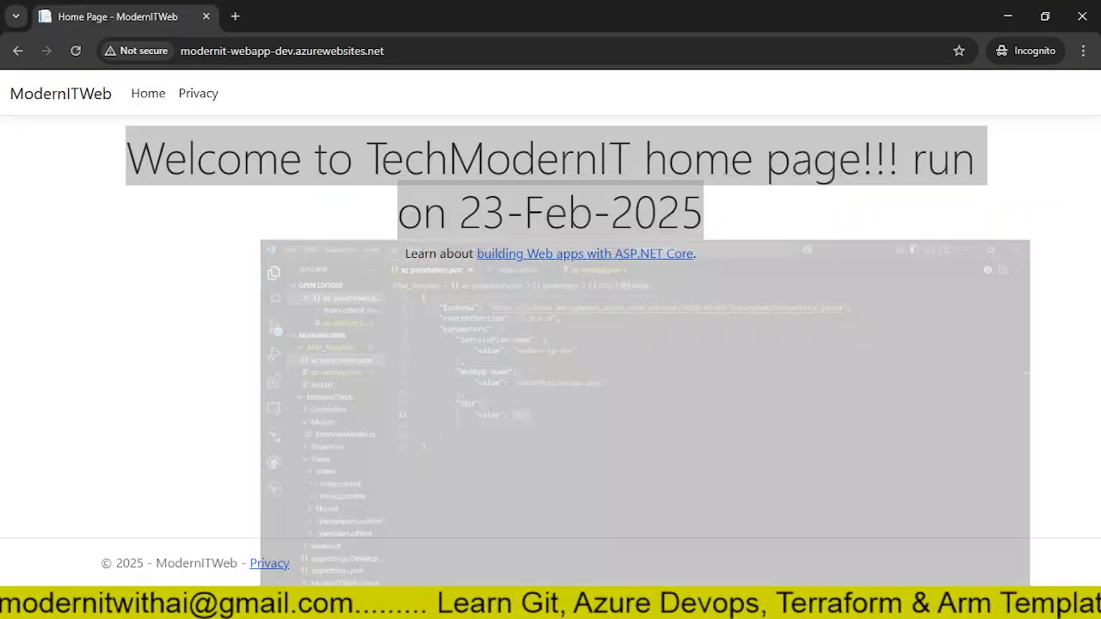
click(646, 603)
click(571, 604)
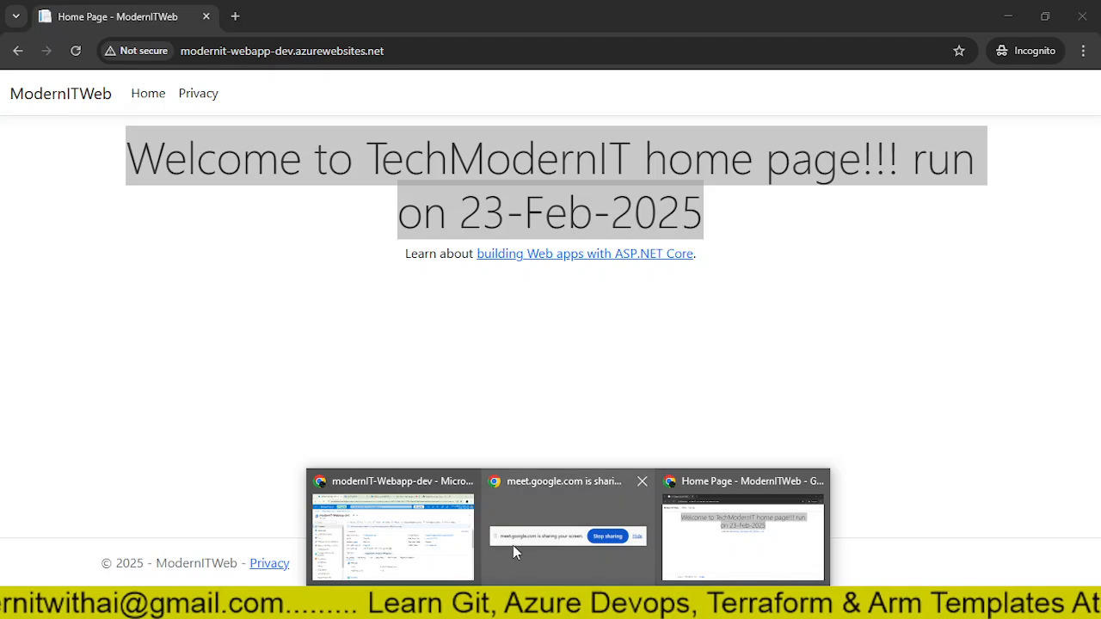
click(410, 540)
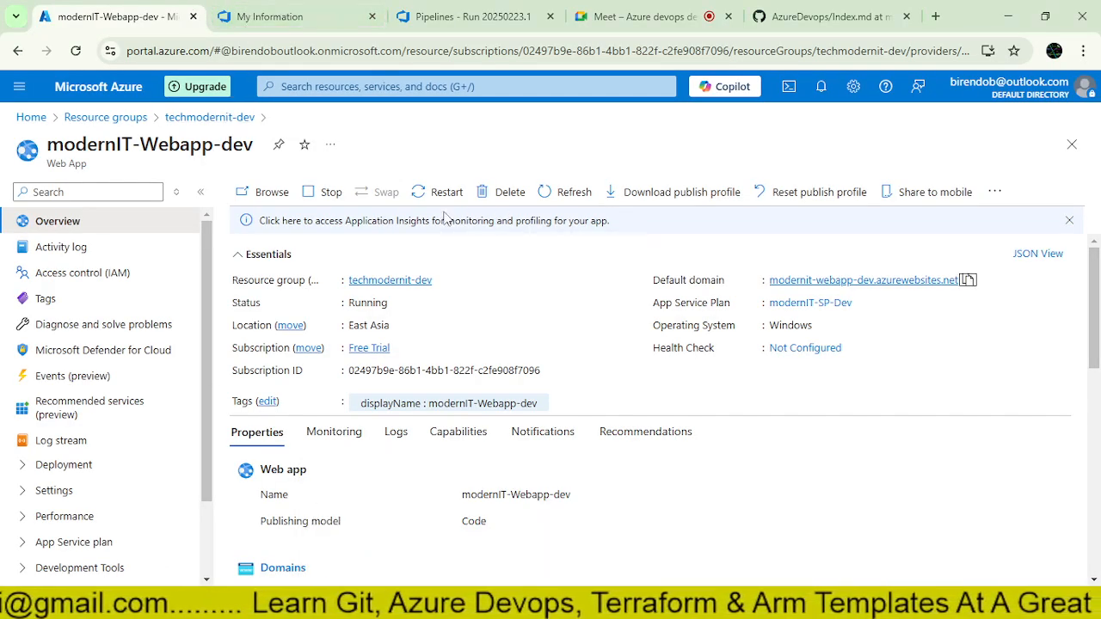
click(569, 191)
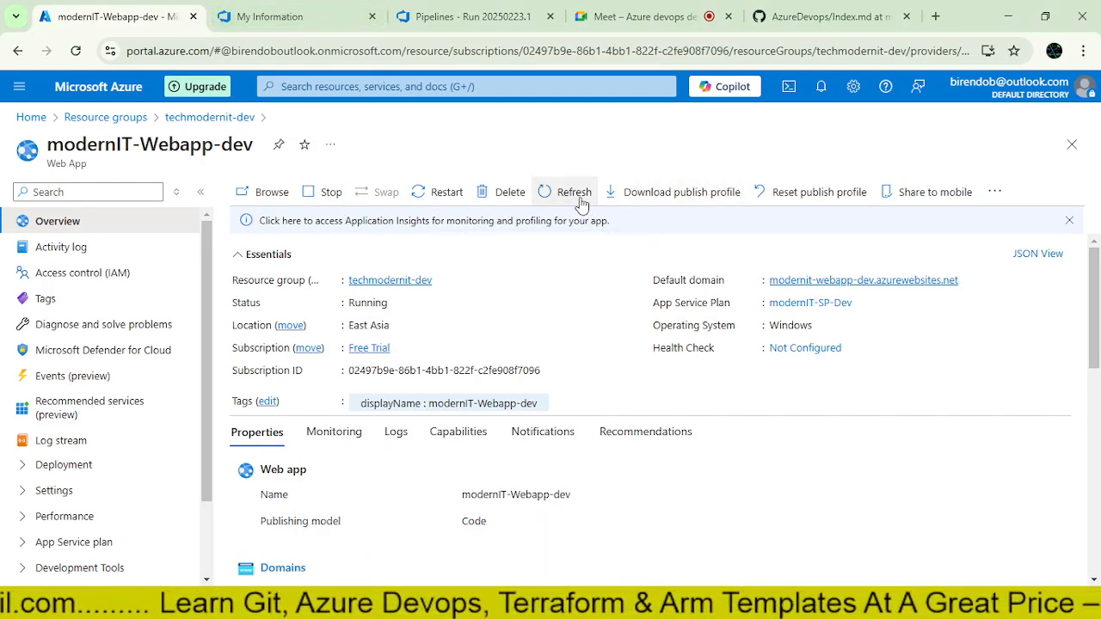
scroll(599, 423, down, 5)
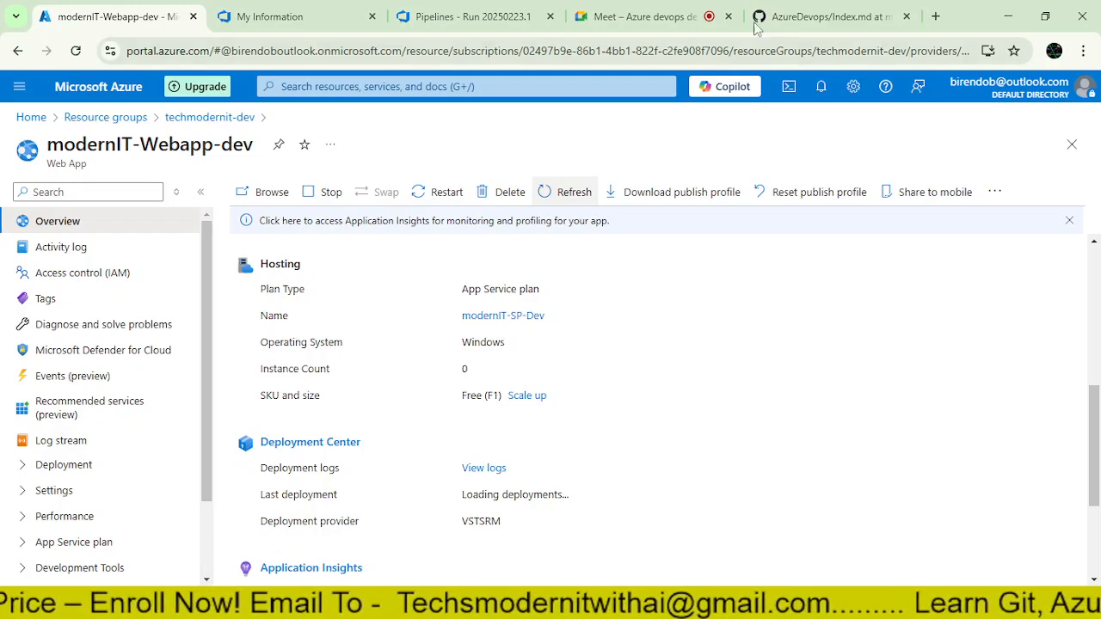
Step: Return to the deployed dev home page in the incognito window and clear the heading's highlight
click(568, 604)
click(671, 533)
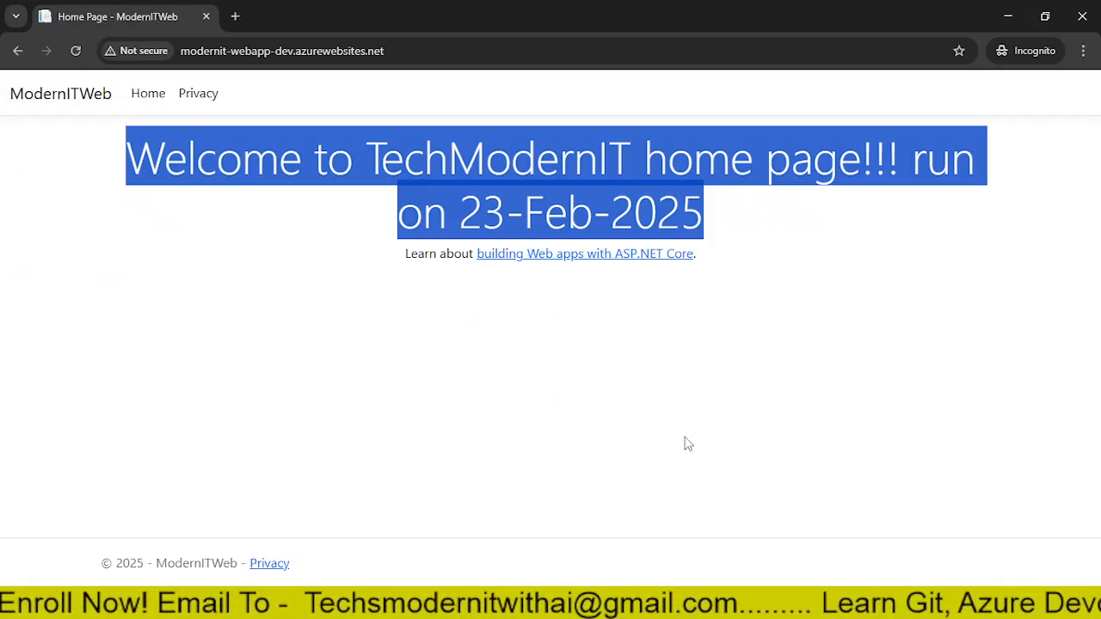
click(852, 315)
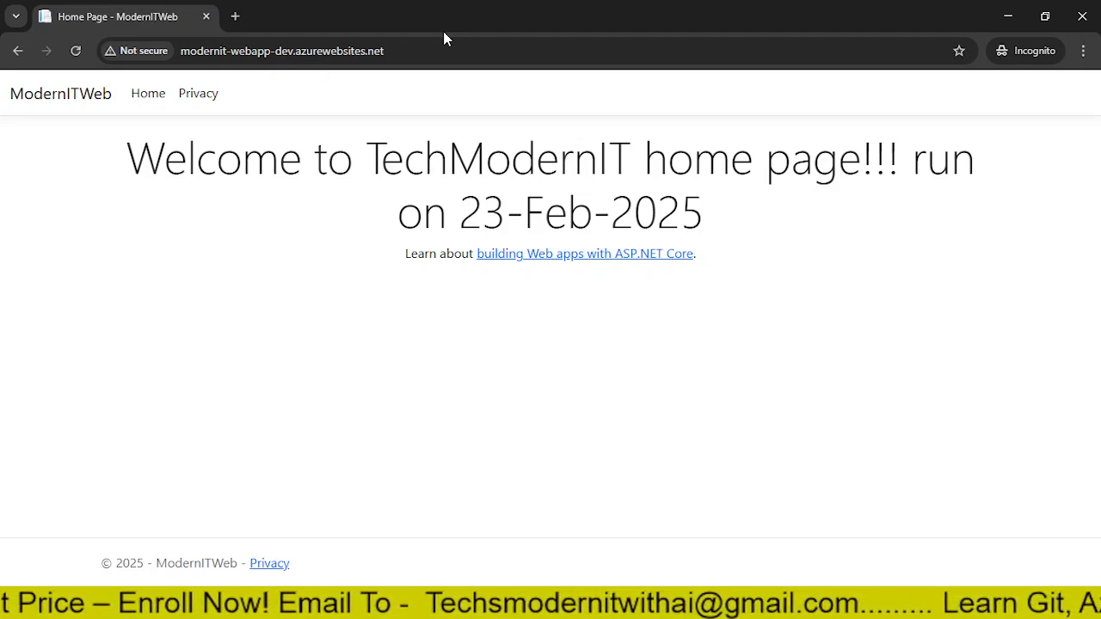
Step: Open the modernIT-Webapp-prod web app from the techmodernit-dev resource group in the Azure portal
click(568, 603)
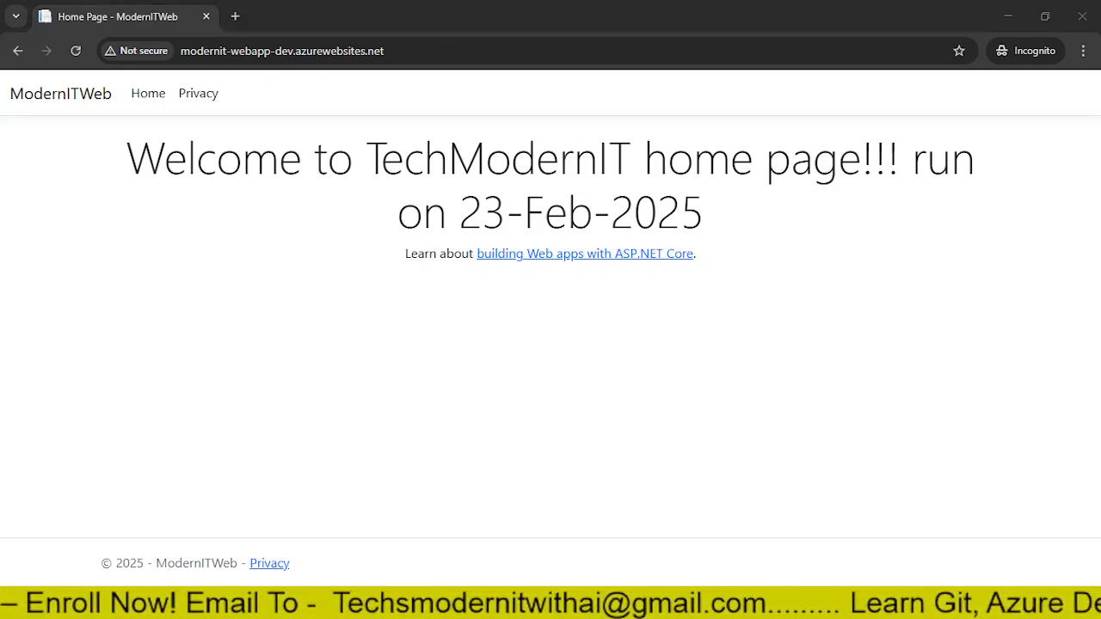
click(411, 569)
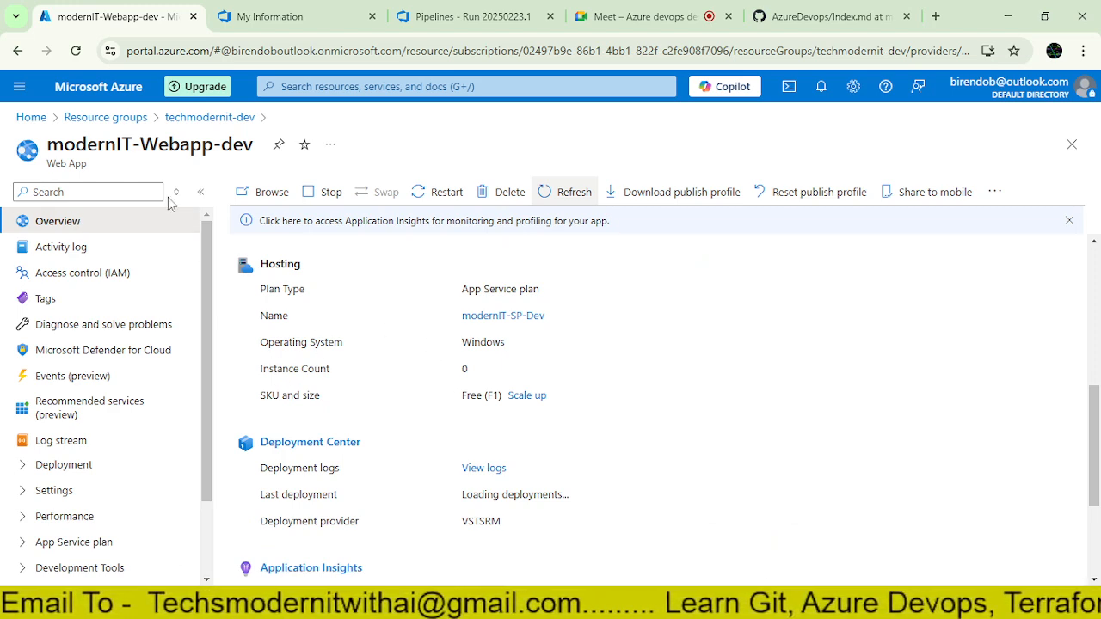
click(104, 117)
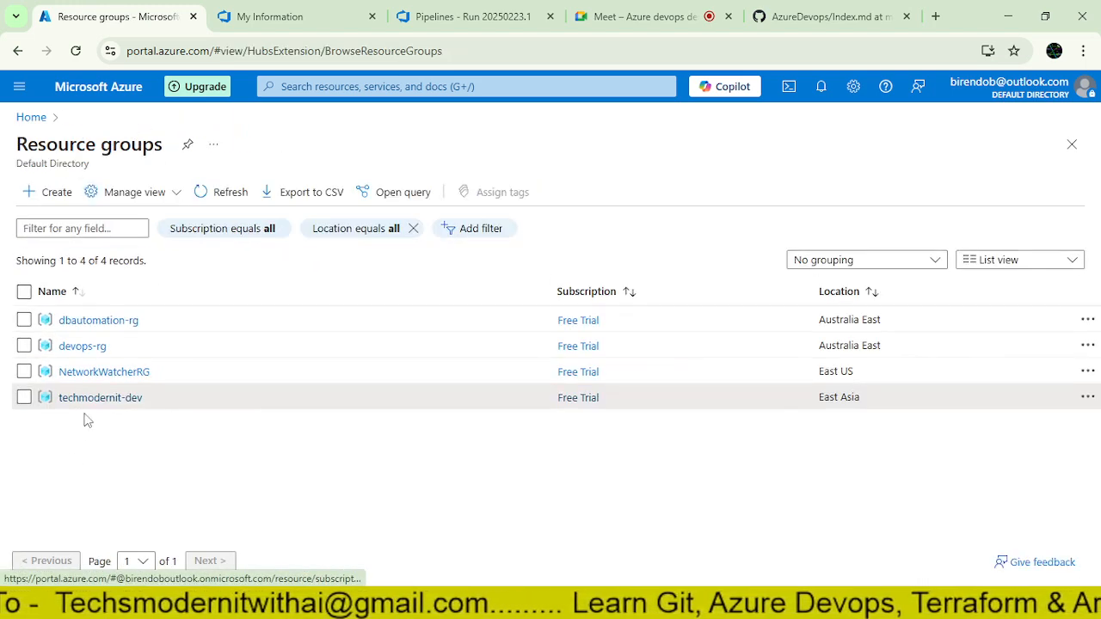
click(88, 399)
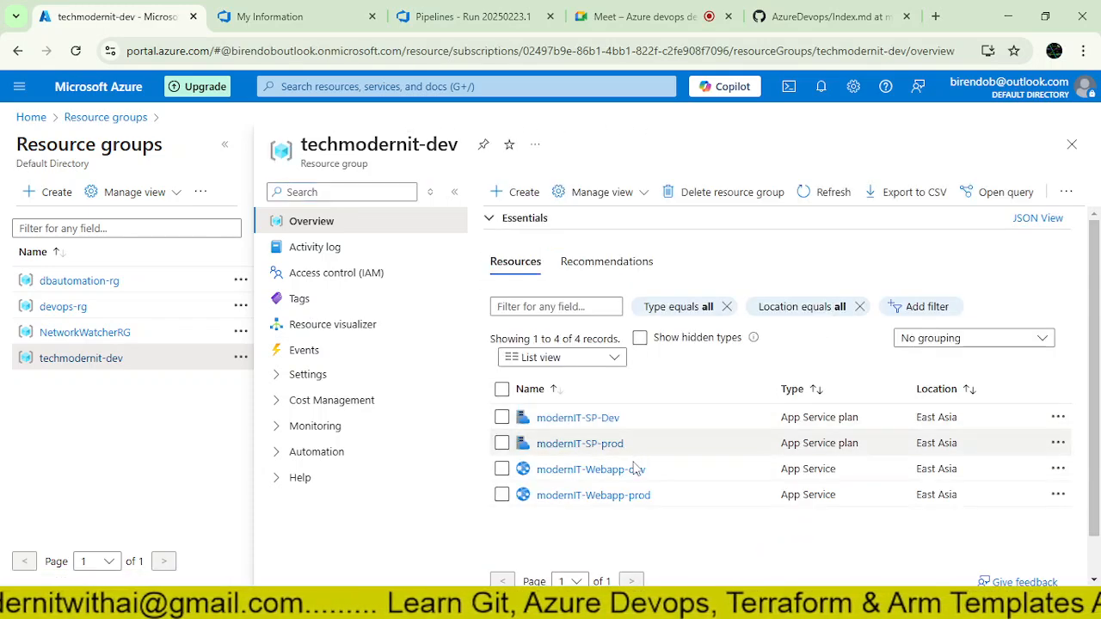
click(575, 496)
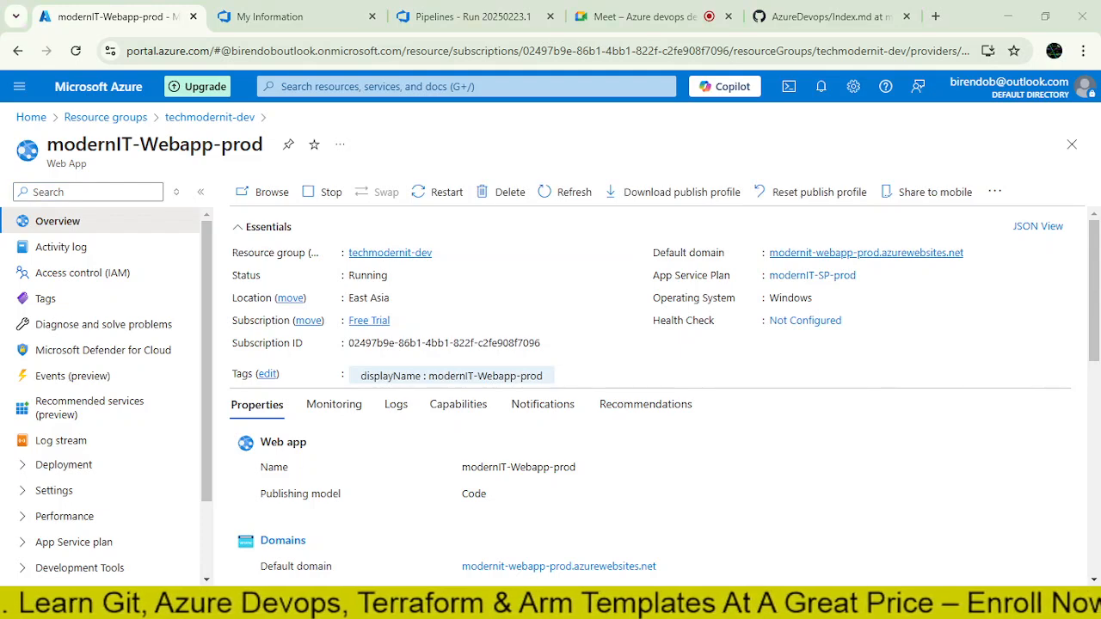
Step: Load modernit-webapp-prod.azurewebsites.net in a new incognito tab to check the production home page
mouse_move(574, 603)
click(713, 535)
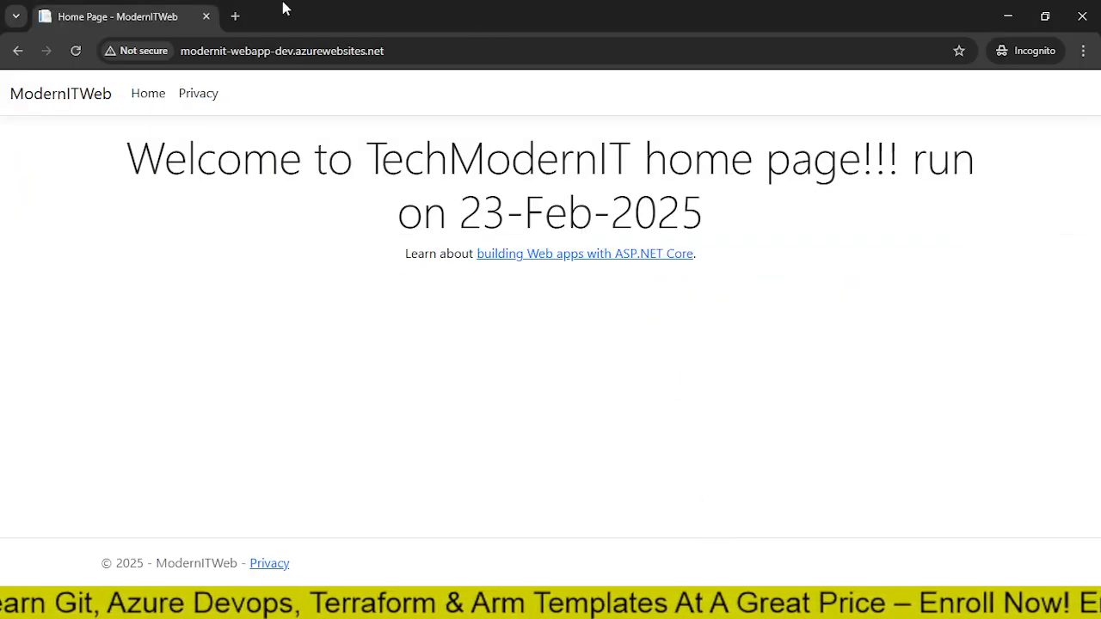
click(234, 17)
text(modernit-webapp-prod.azurewebsites.net)
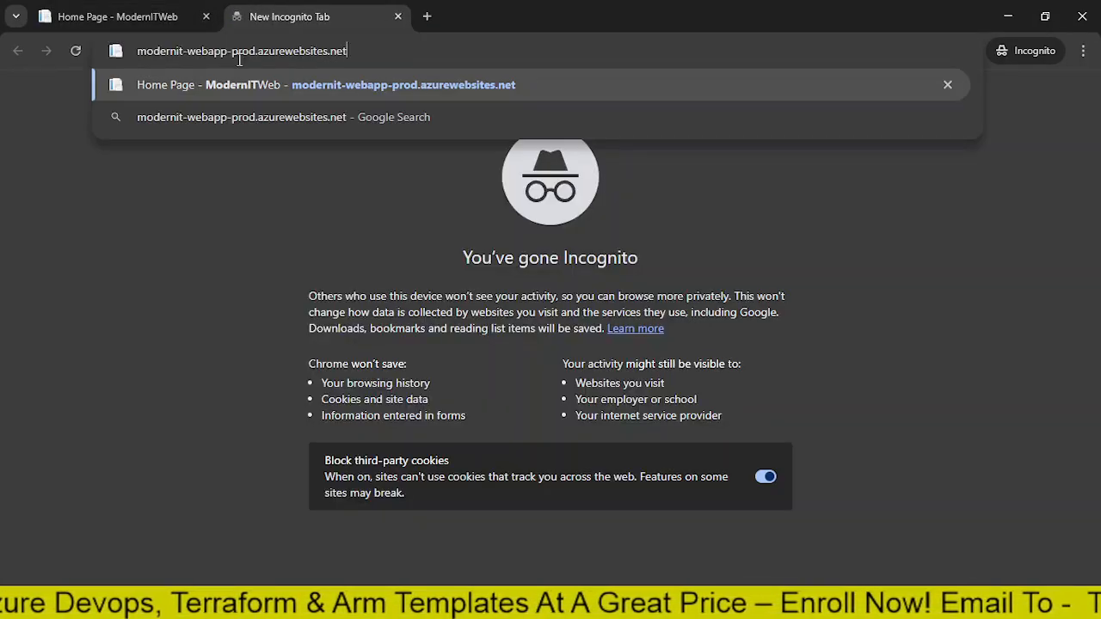
key(Return)
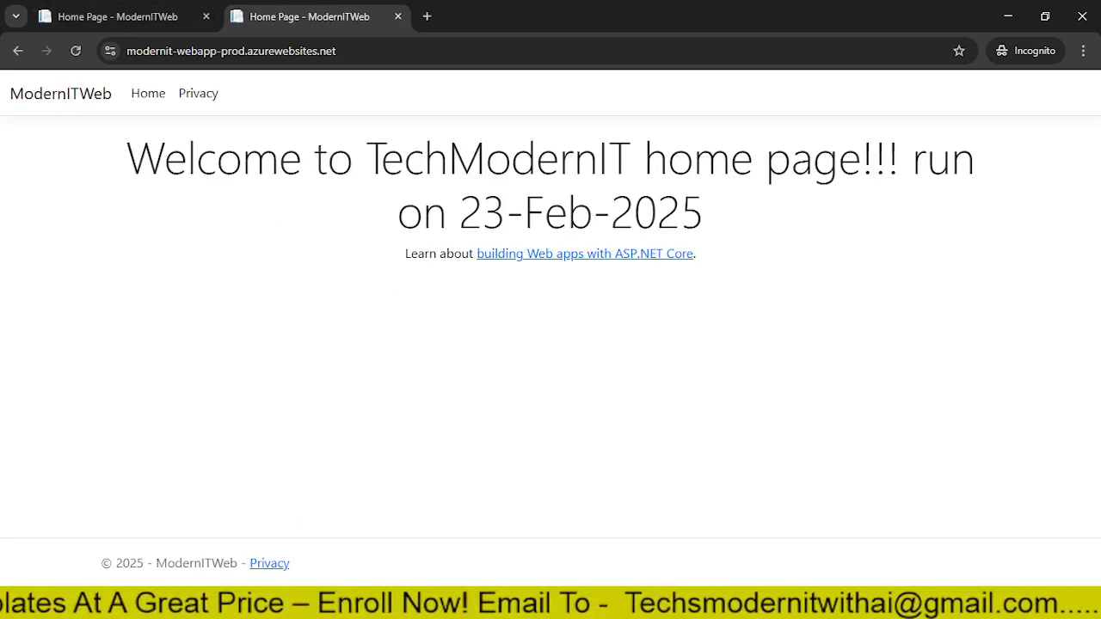
Step: In VS Code, append ". This is a demo class" to the welcome heading after 23-Feb-2025 in Index.cshtml and save the file
key(alt+Tab)
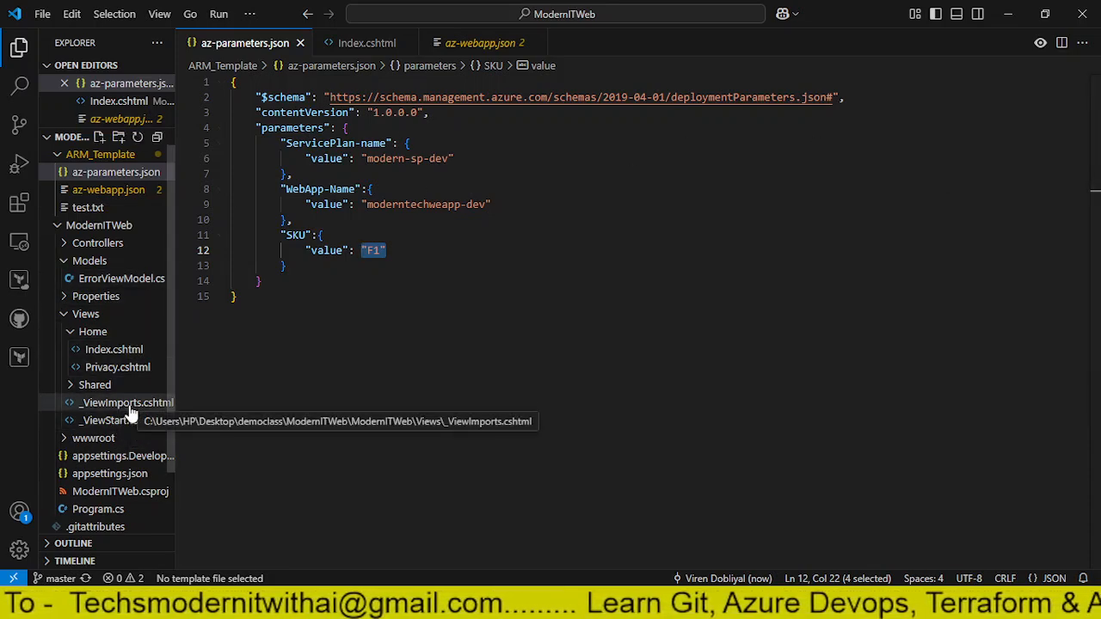
click(86, 350)
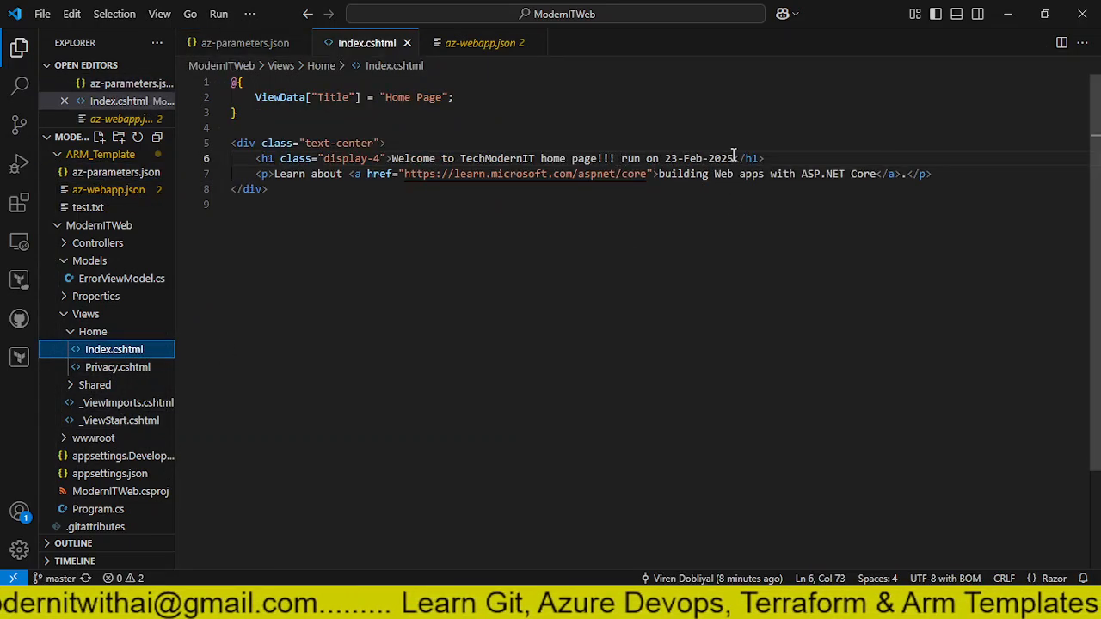
click(736, 158)
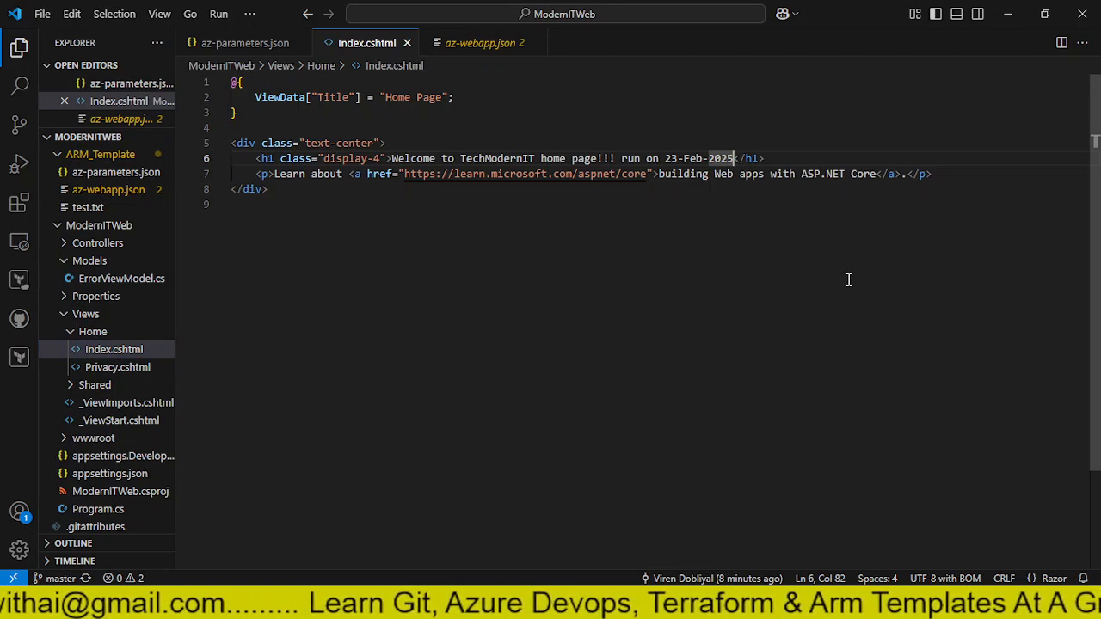
text(. Tis)
key(BackSpace)
key(BackSpace)
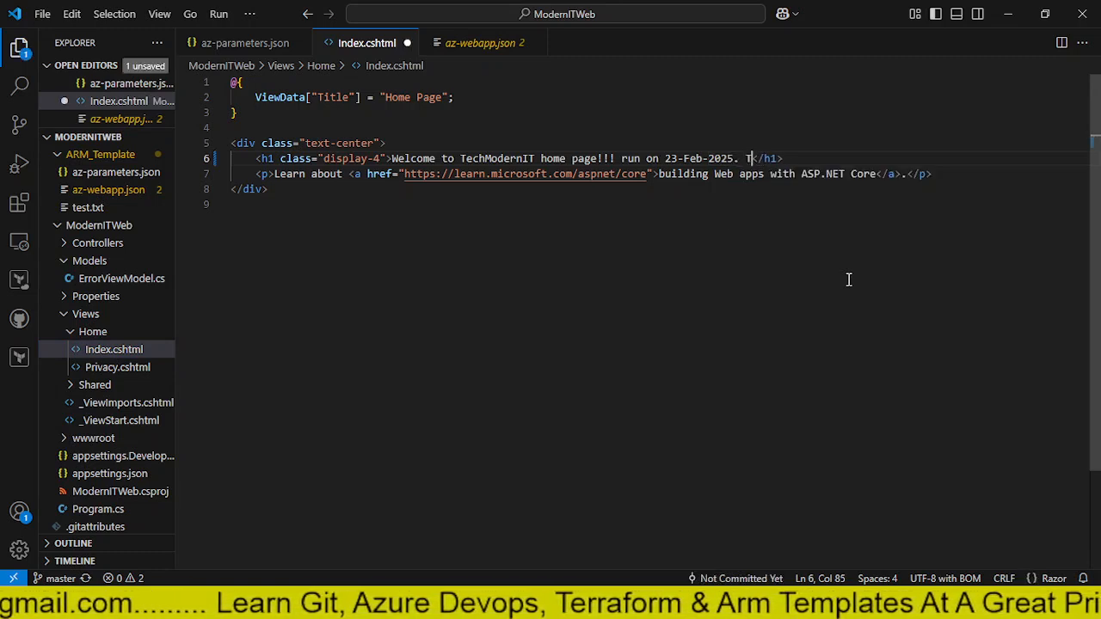
text(his is a demo c)
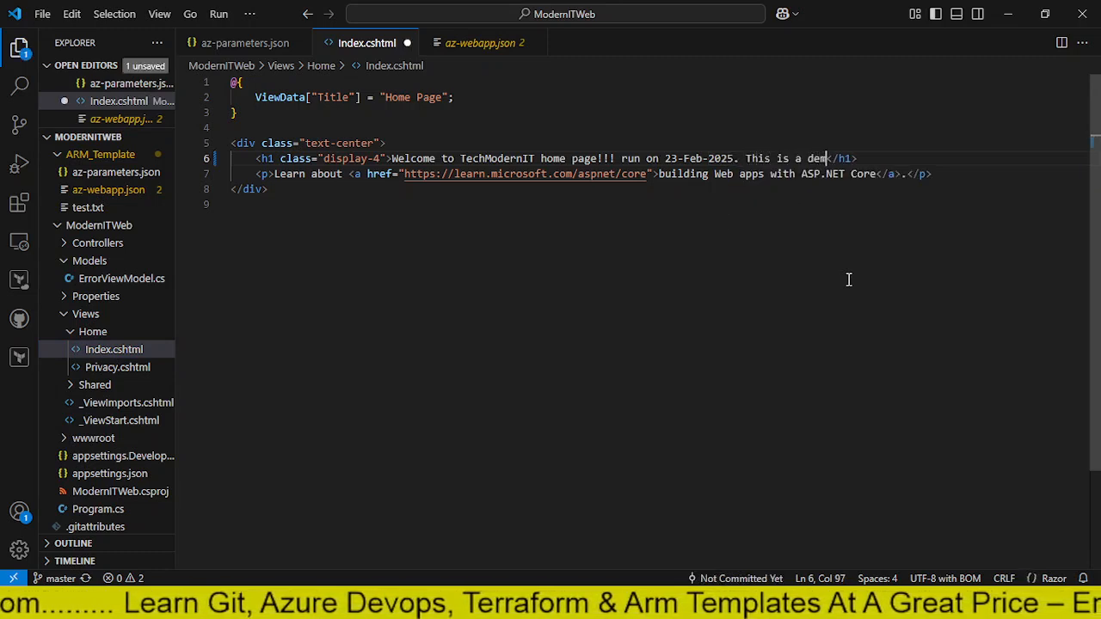
text(lass)
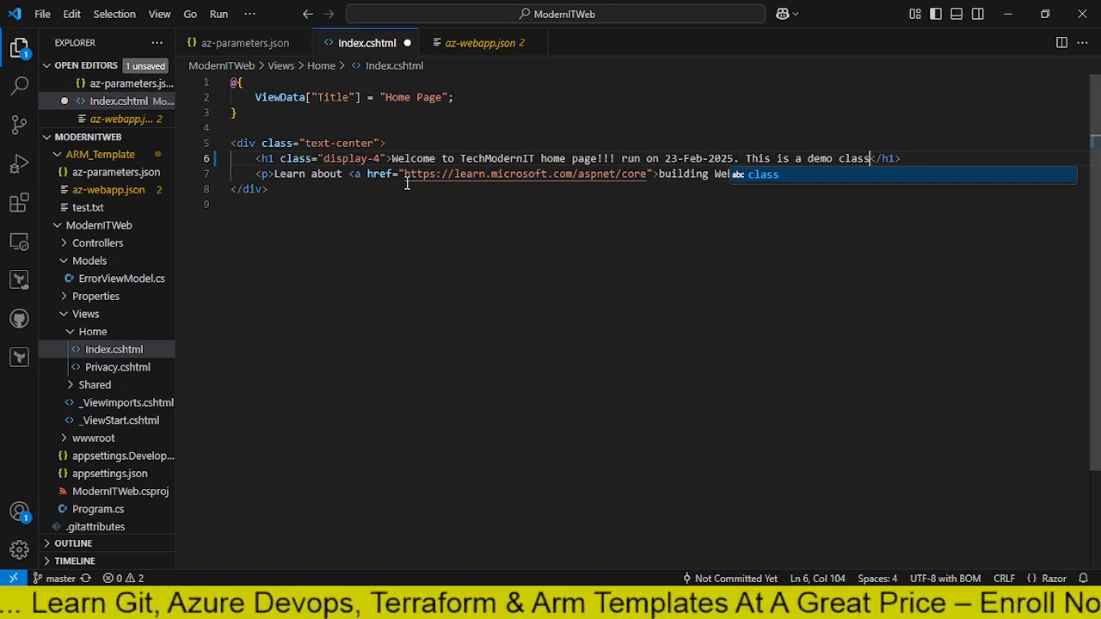
click(41, 14)
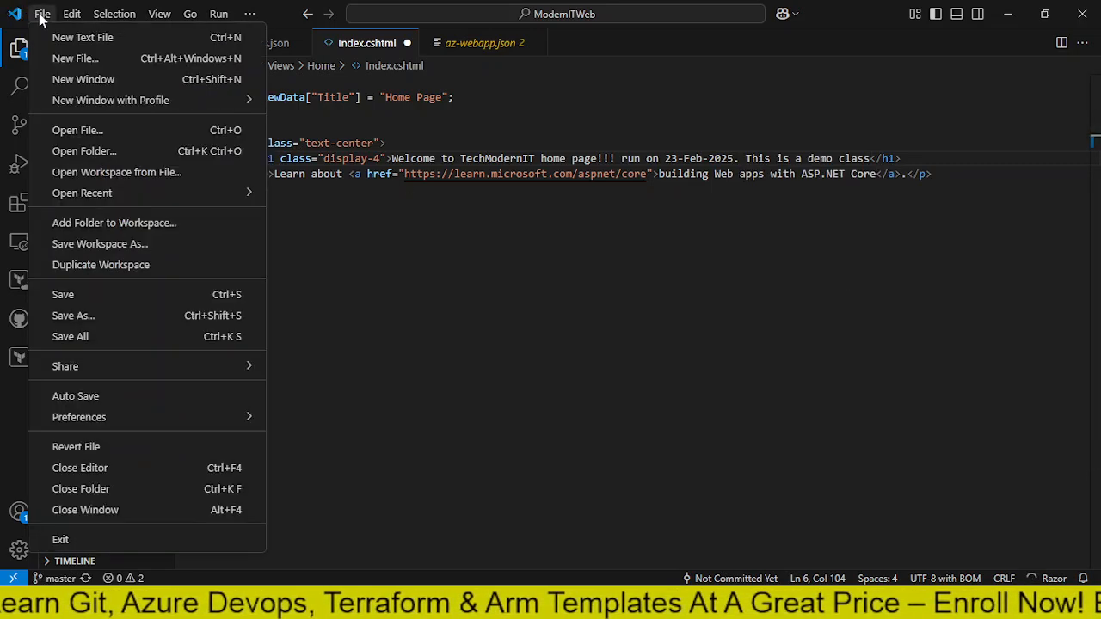
click(54, 295)
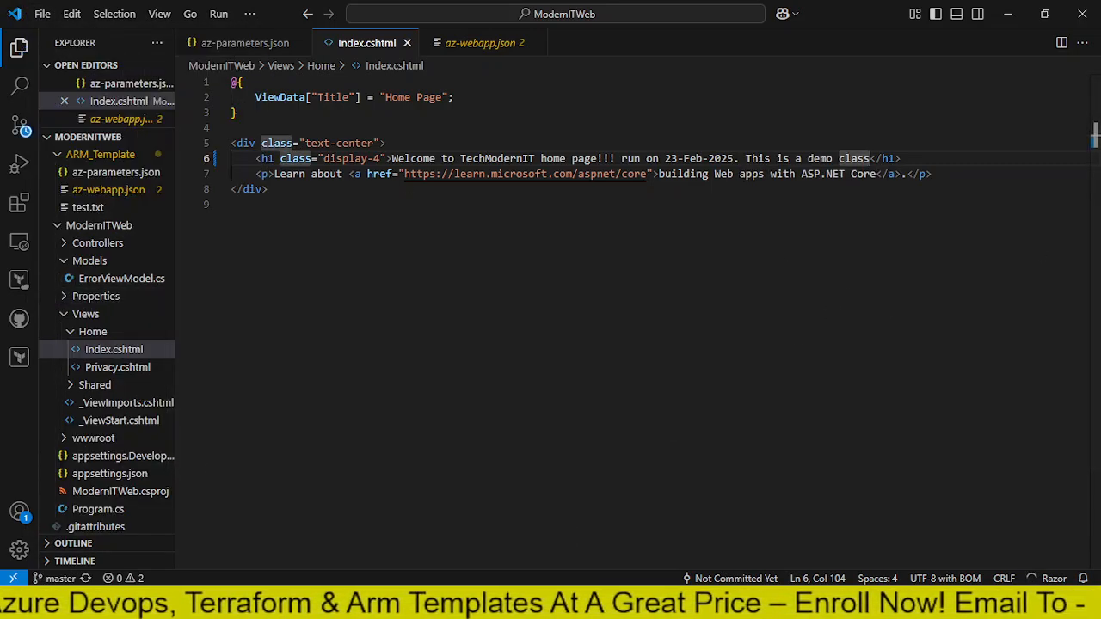
Step: Run git status in Git Bash for the ModernITWeb repository and highlight the modified file line
click(650, 518)
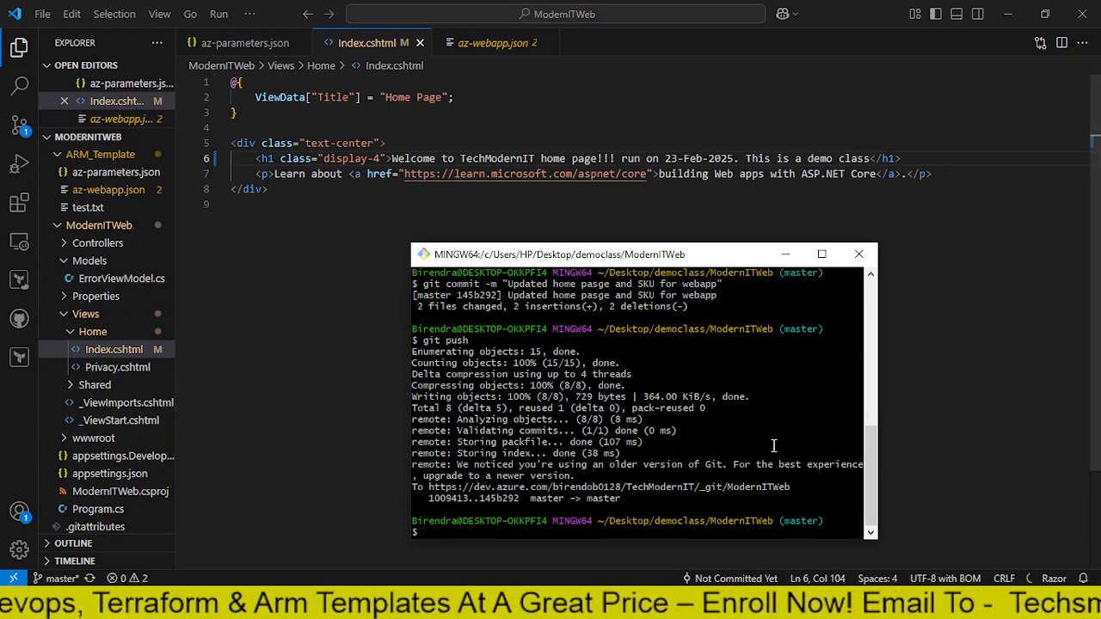
text(git status)
key(Return)
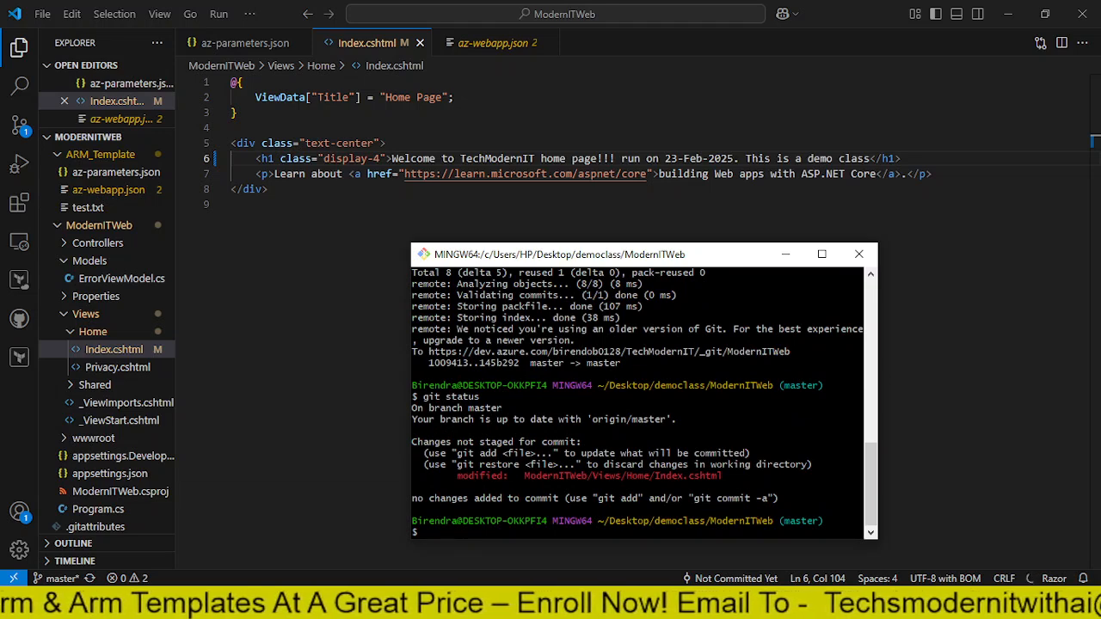
drag(453, 476, 732, 478)
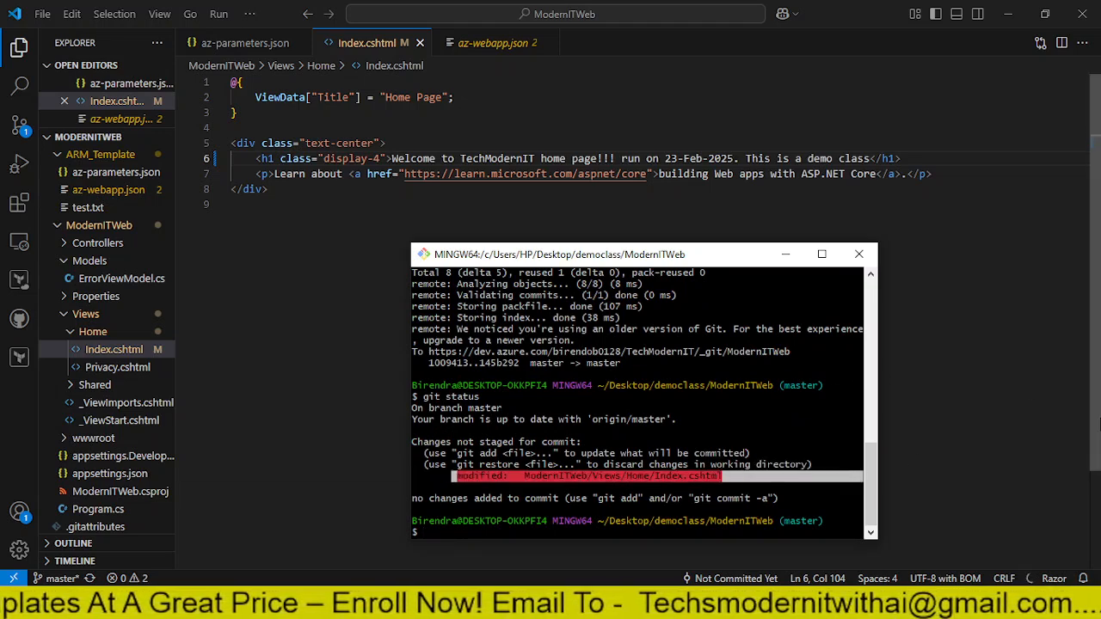
Step: Stage all changes with git add, commit them with the message "Updated home page" and push the commit
text(git a)
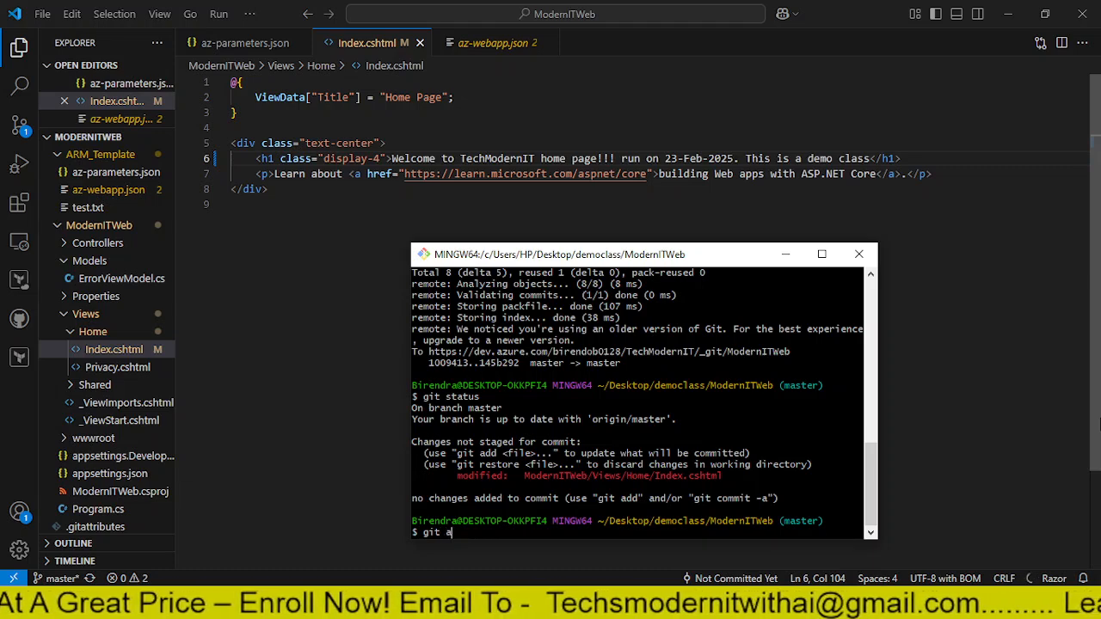
text(dd .)
key(Return)
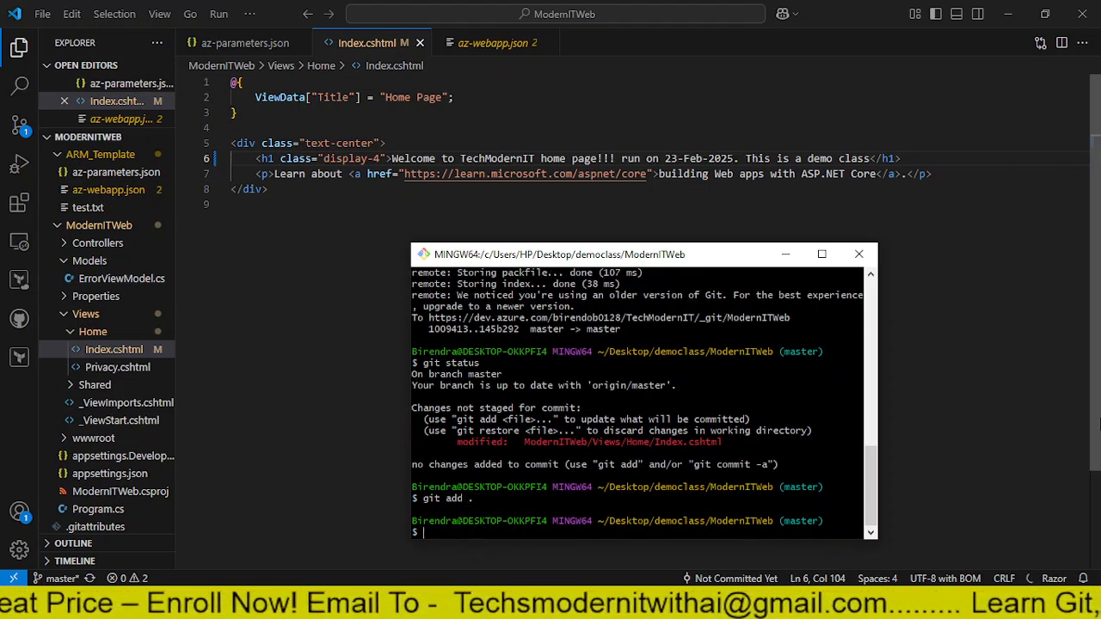
text(git )
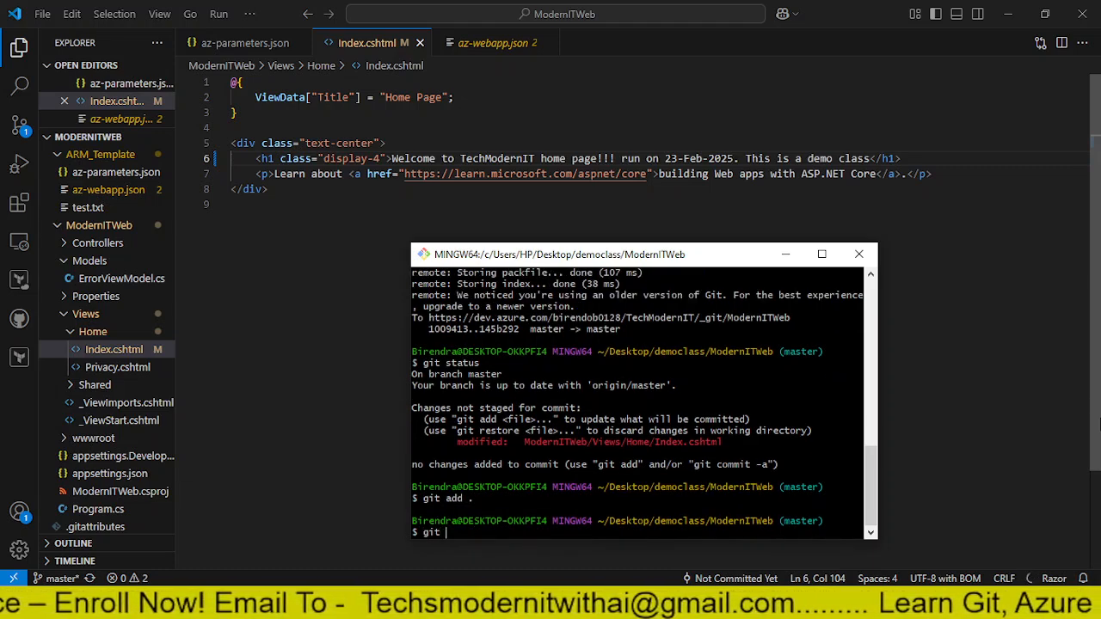
text(commit -m "Updated home page)
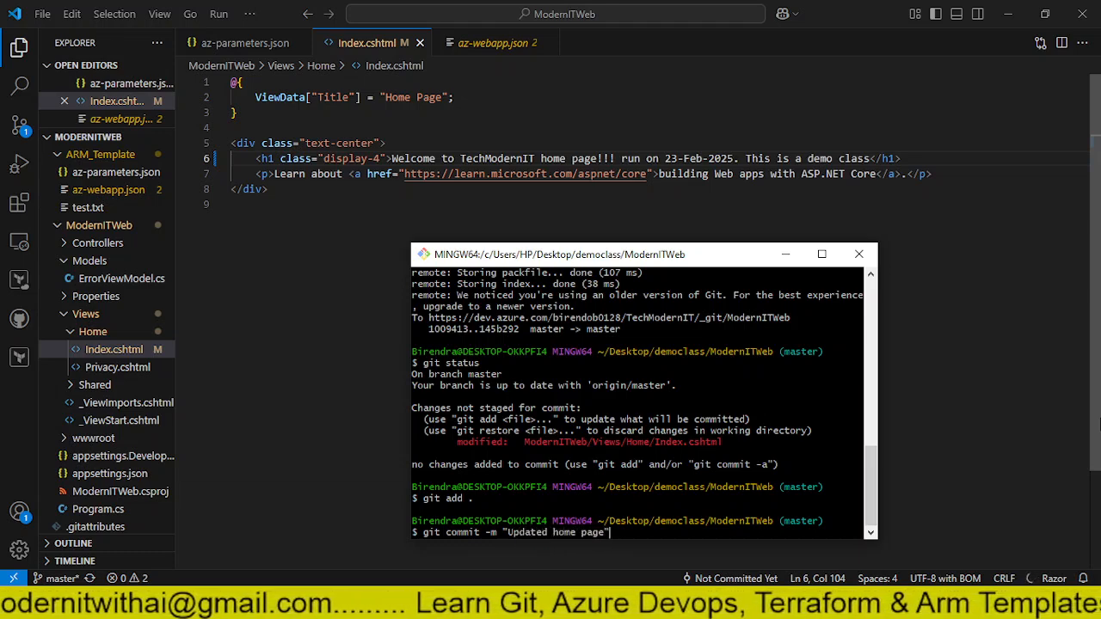
key(Return)
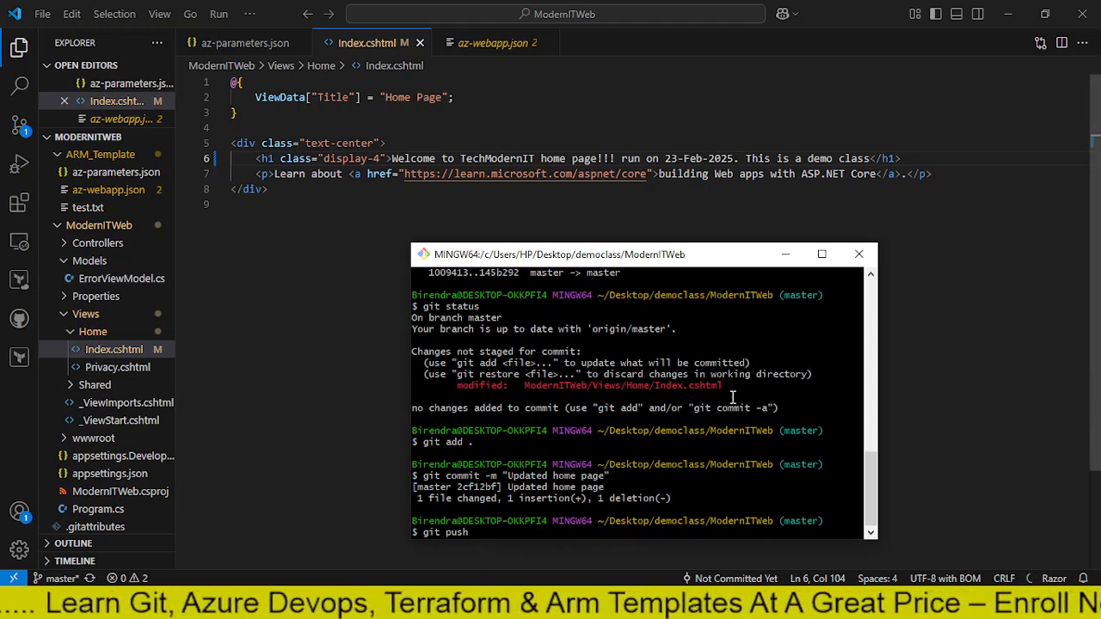
Step: Switch to Azure DevOps and open the ModernITWeb repository's files in the TechModernIT project
mouse_move(568, 606)
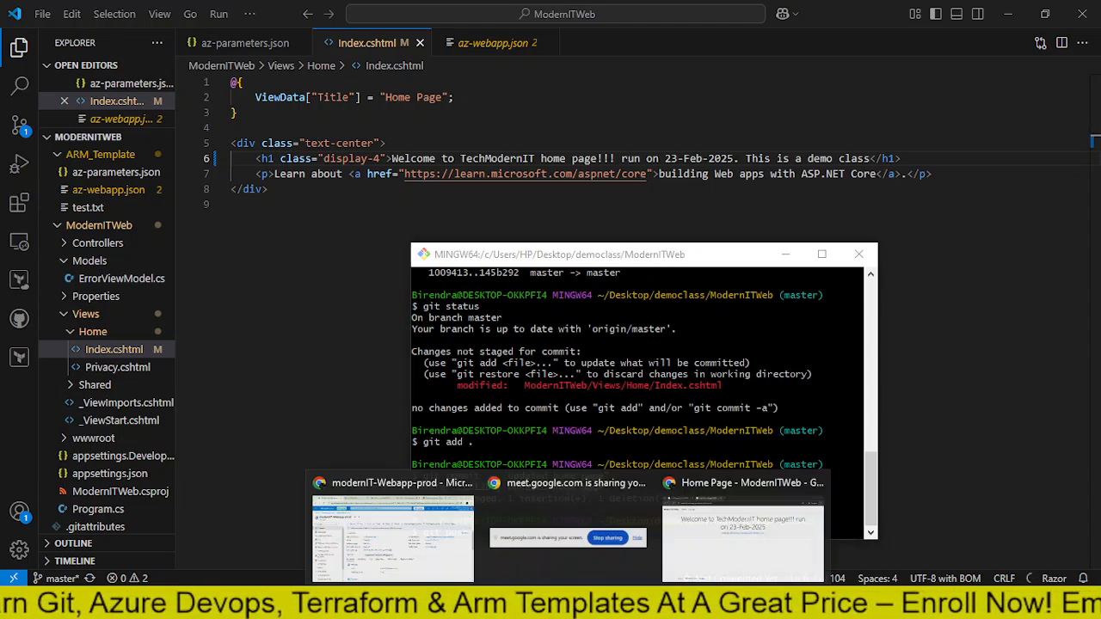
click(391, 516)
click(293, 16)
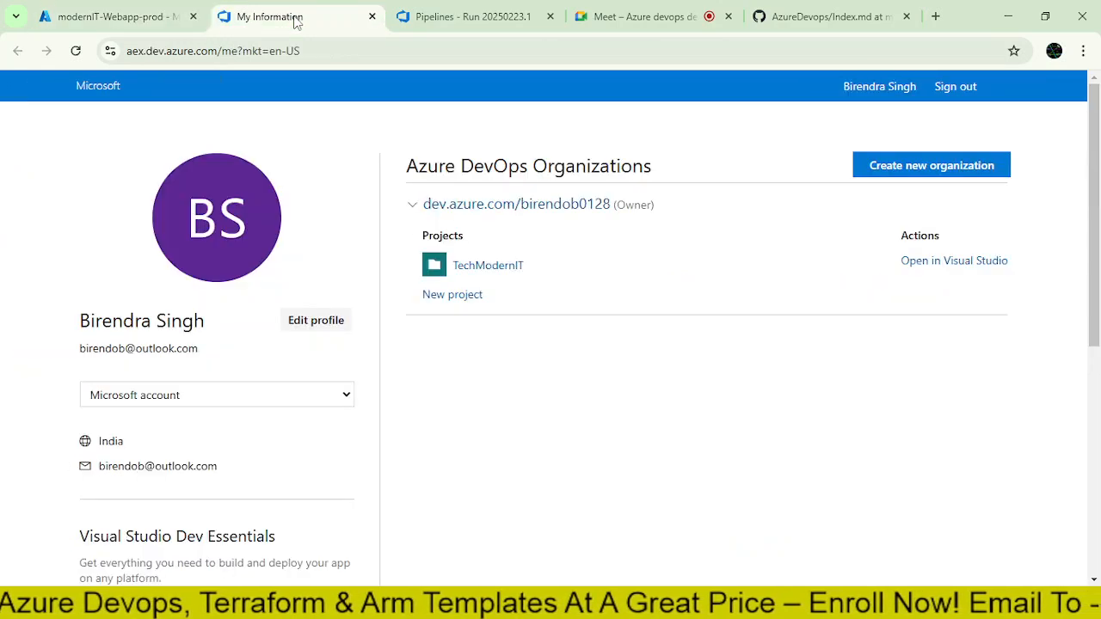
click(413, 17)
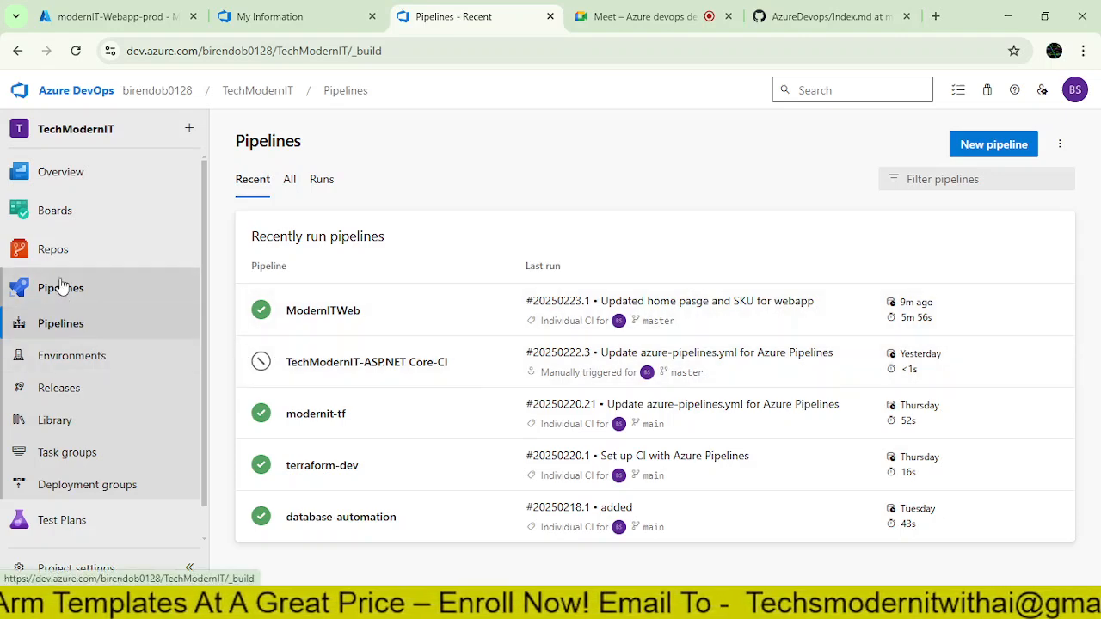
click(53, 248)
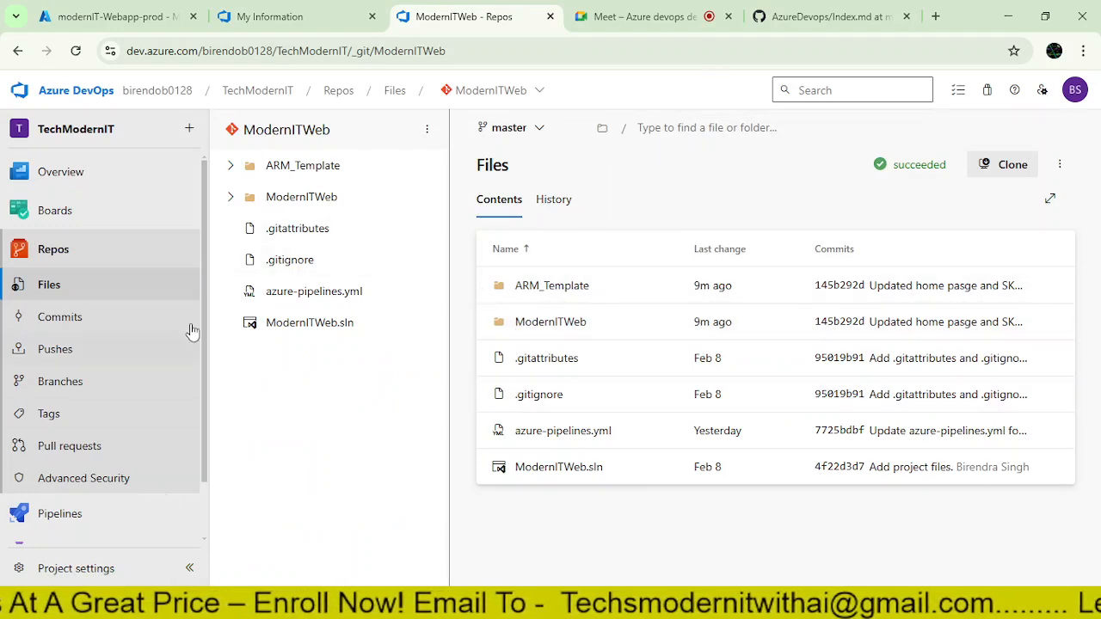
Step: Open the ModernITWeb commit list, run git push in Git Bash for the home page commit and move the terminal aside
click(76, 322)
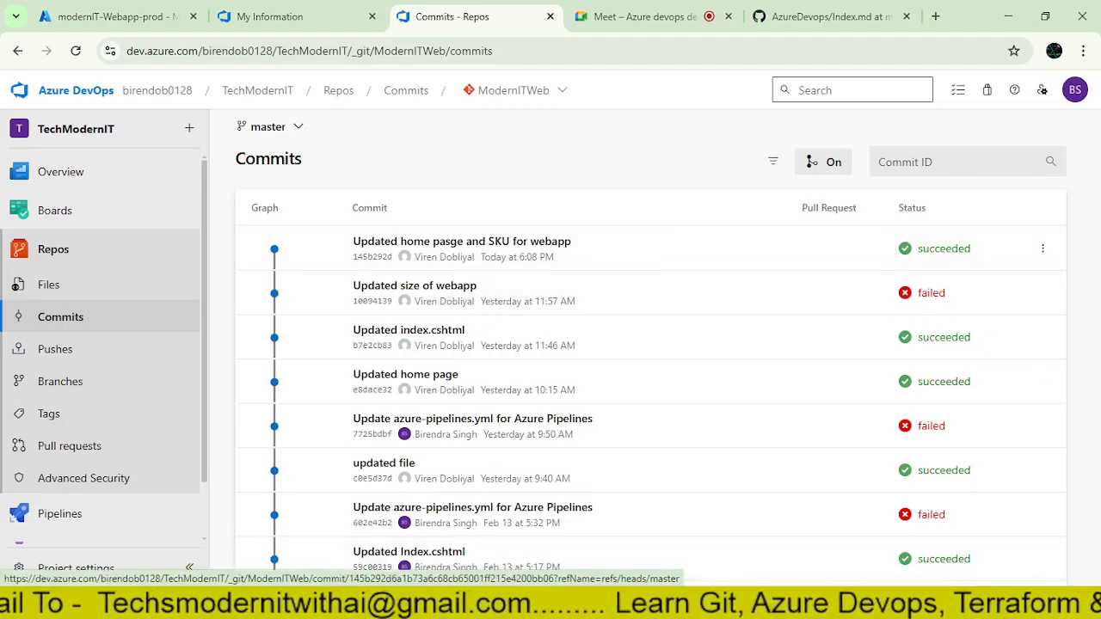
click(529, 604)
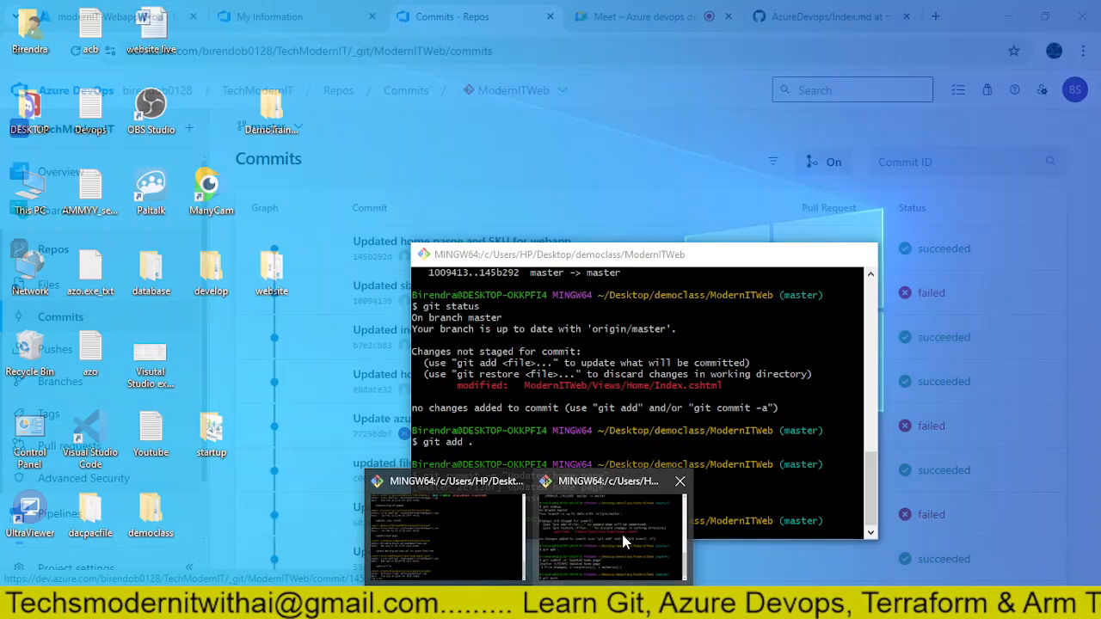
click(628, 535)
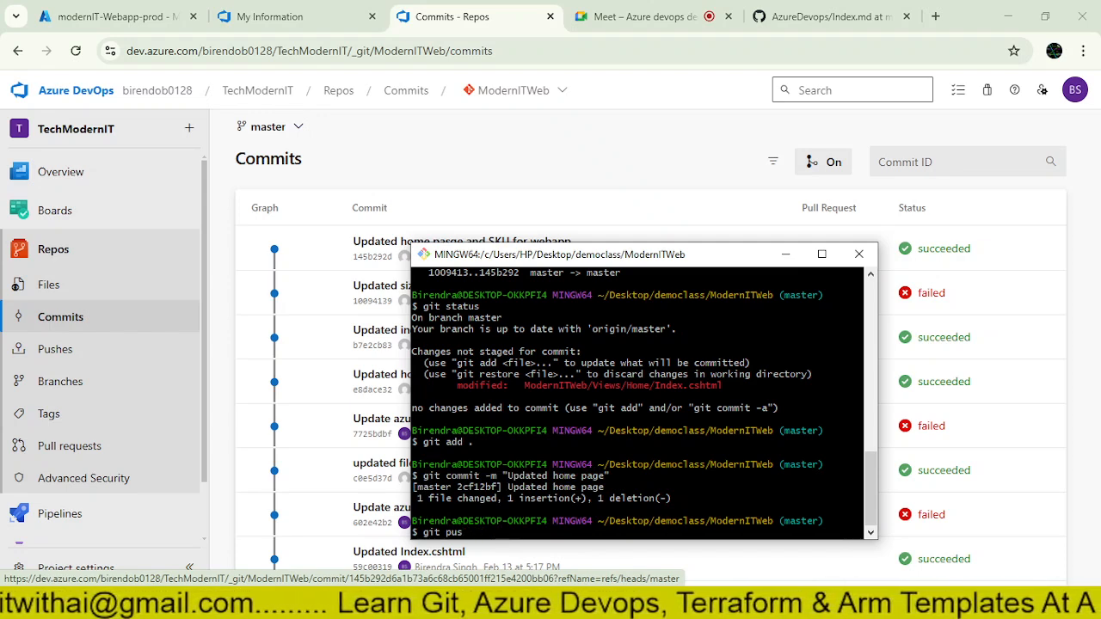
key(Return)
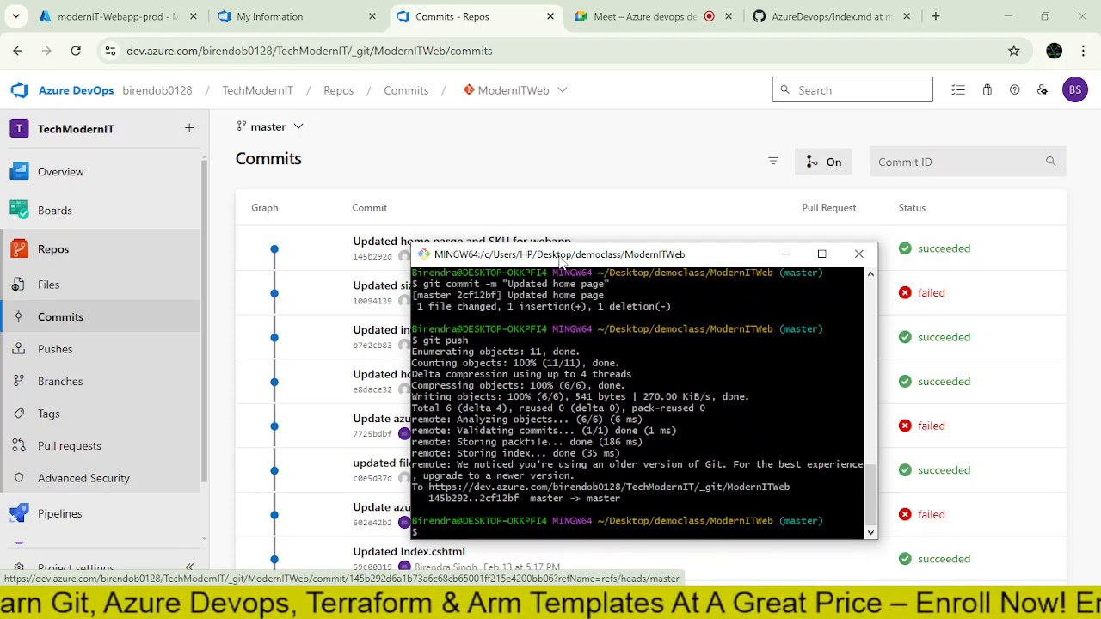
drag(561, 258, 851, 301)
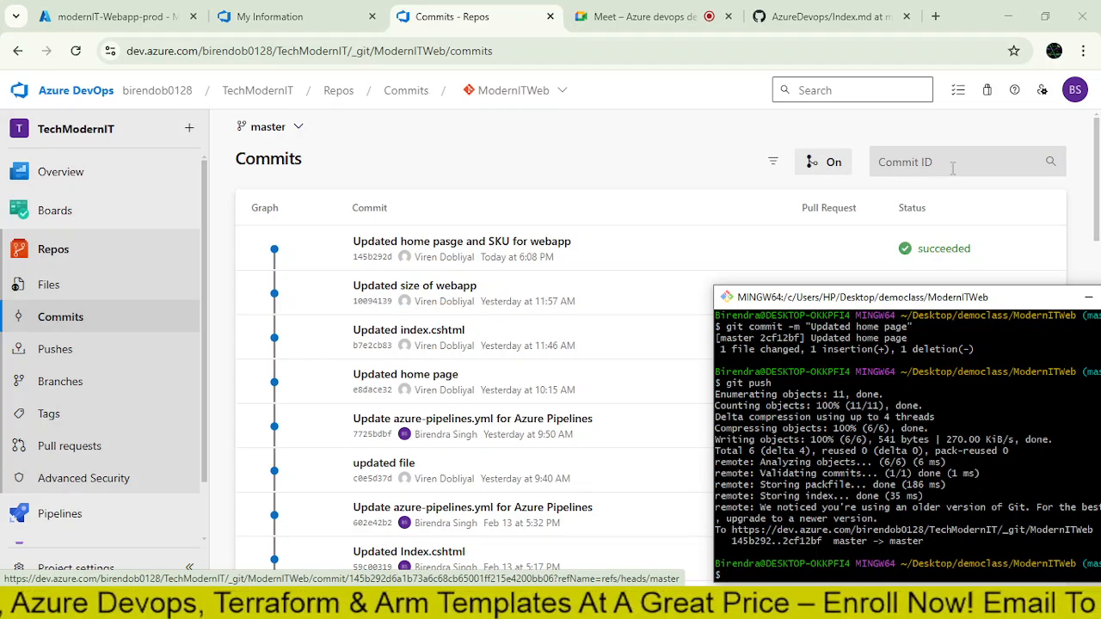
Step: Reload the ModernITWeb commit list to check the pushed "Updated home page" commit and its status
scroll(533, 258, down, 4)
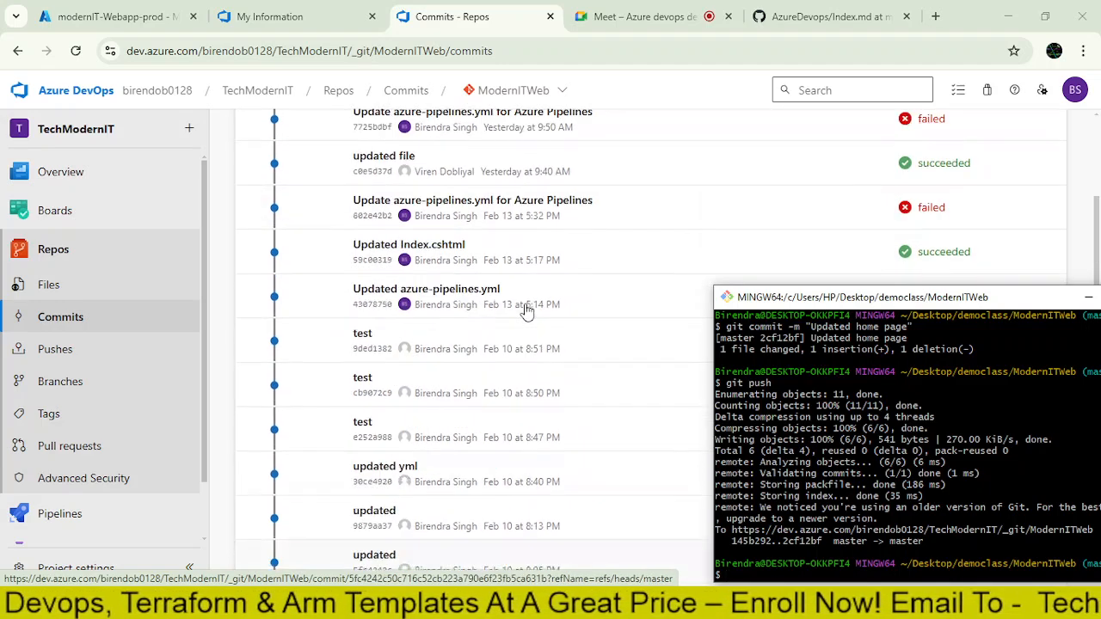
scroll(528, 307, up, 4)
click(64, 291)
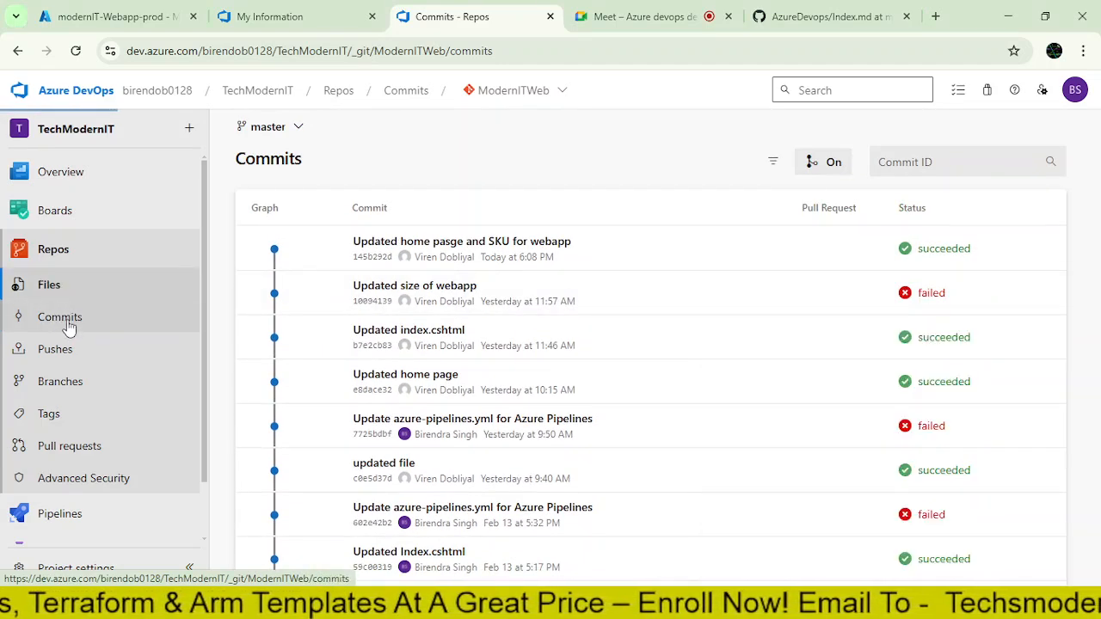
click(70, 324)
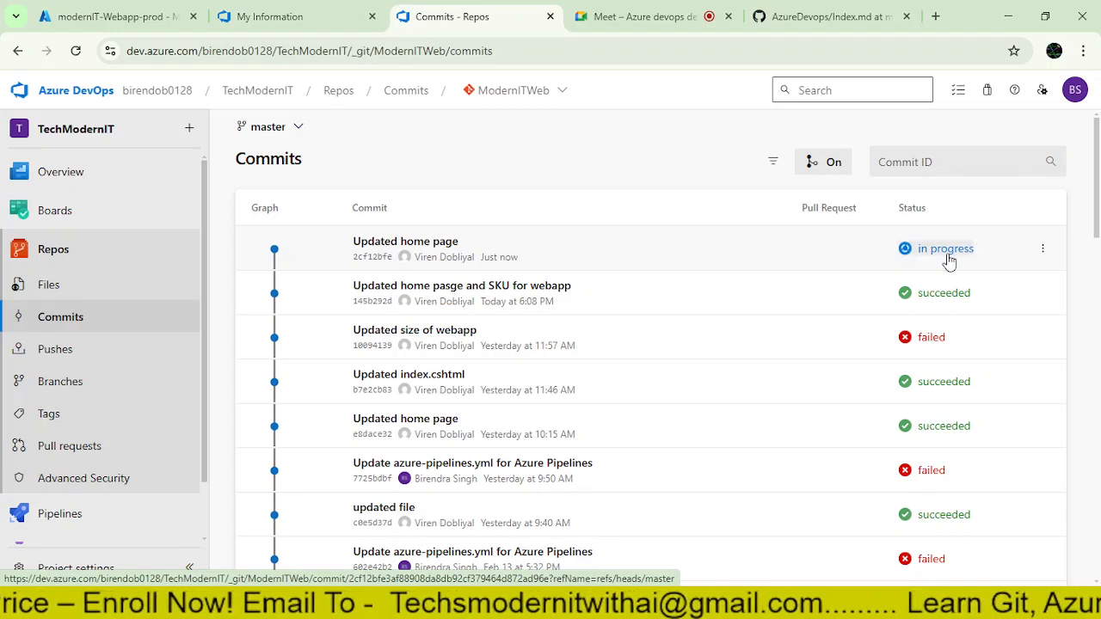
Step: Open run #20250223.2 "Updated home page" of the ModernITWeb pipeline and view its stages
scroll(82, 452, down, 1)
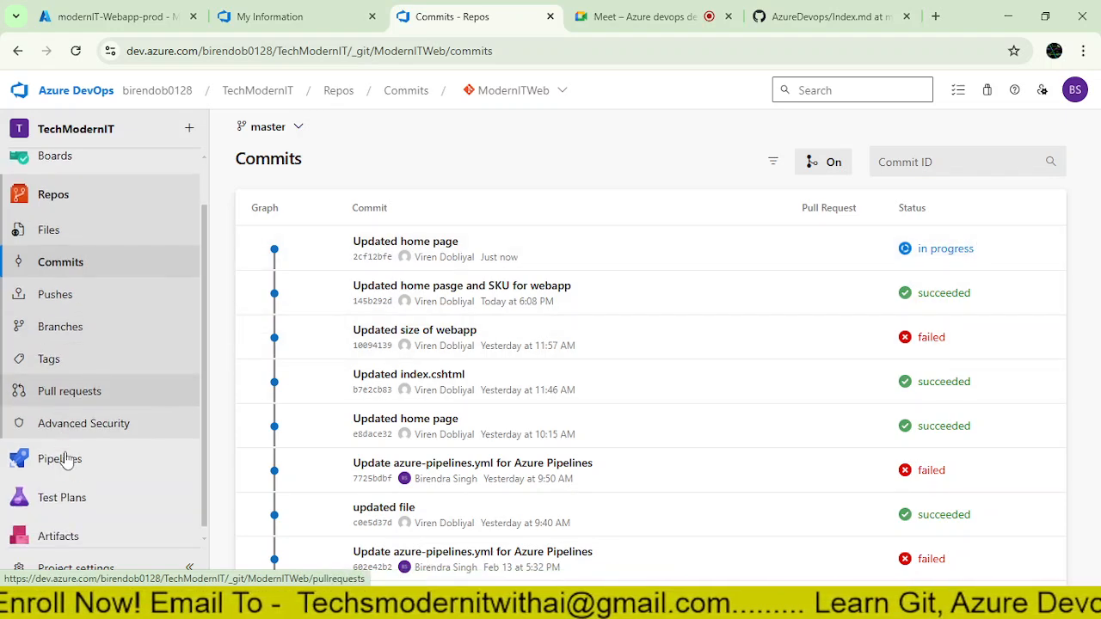
click(69, 450)
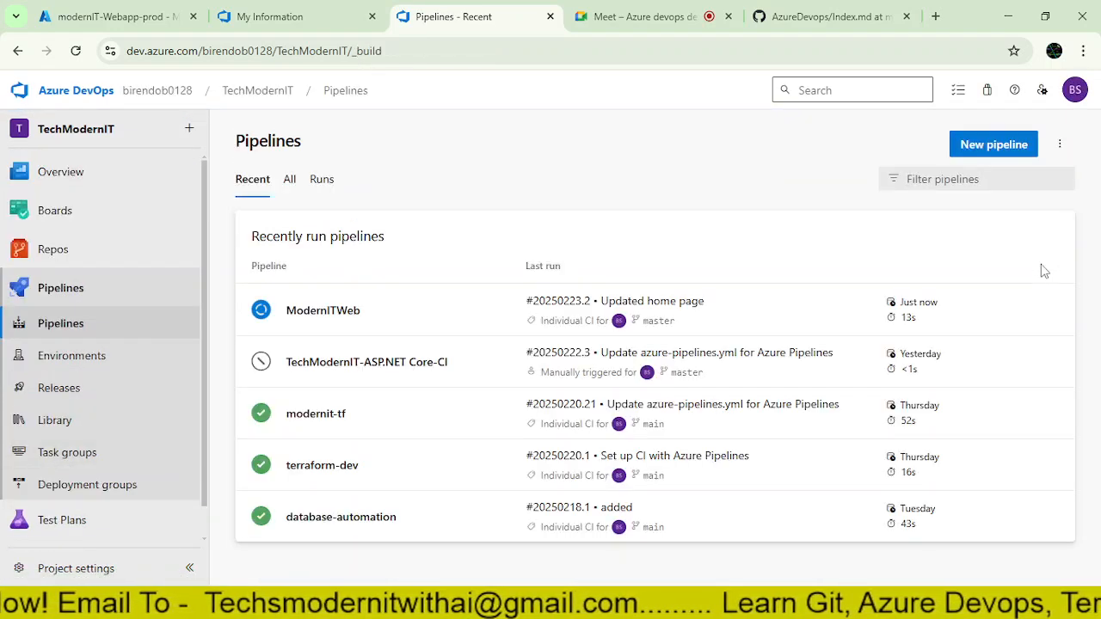
click(318, 311)
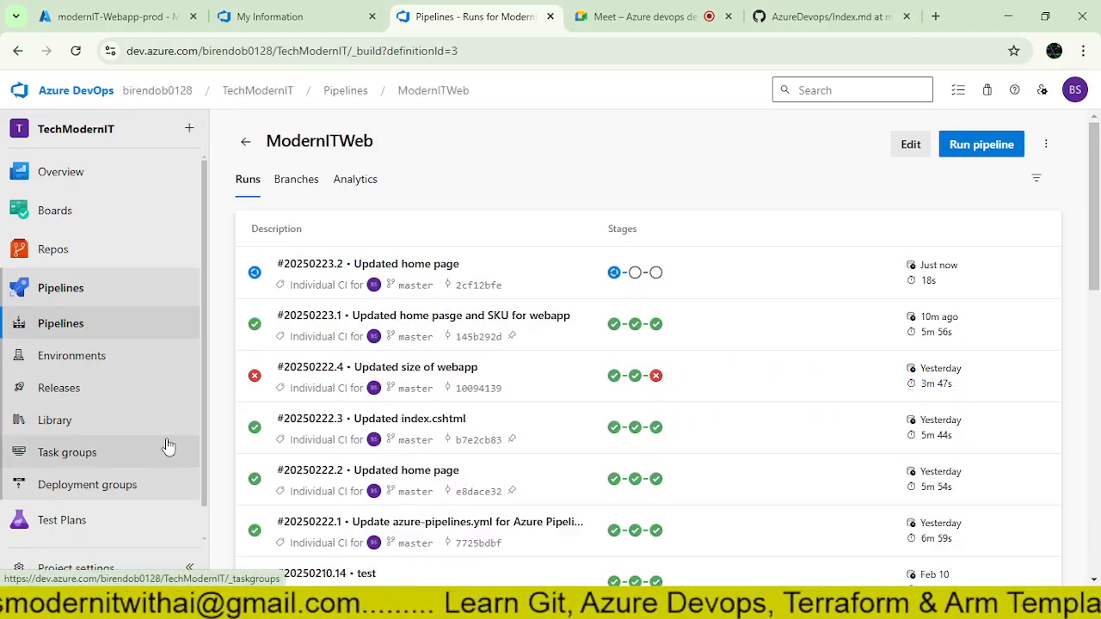
click(311, 270)
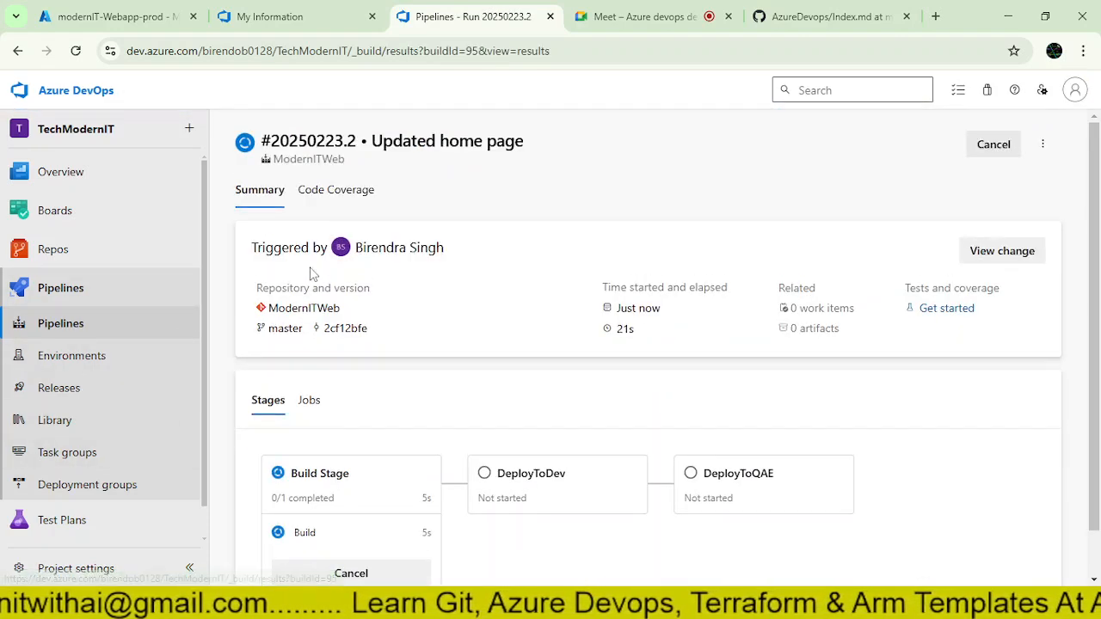
scroll(314, 273, down, 1)
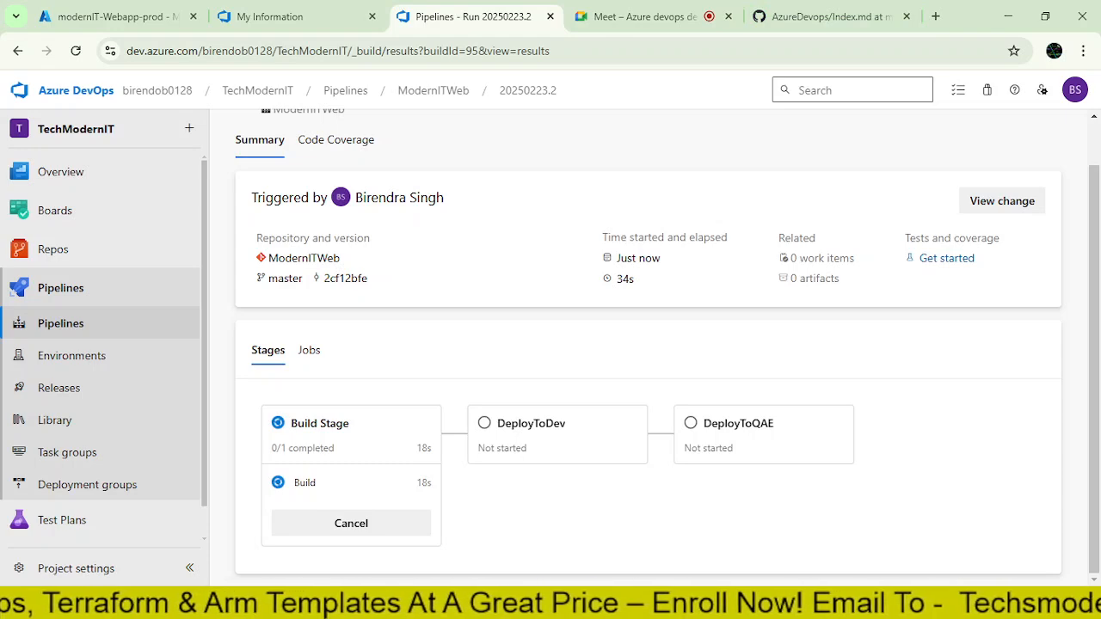
Step: Switch to the incognito browser window, compare the dev and prod home pages and reload the dev site
mouse_move(628, 568)
click(707, 543)
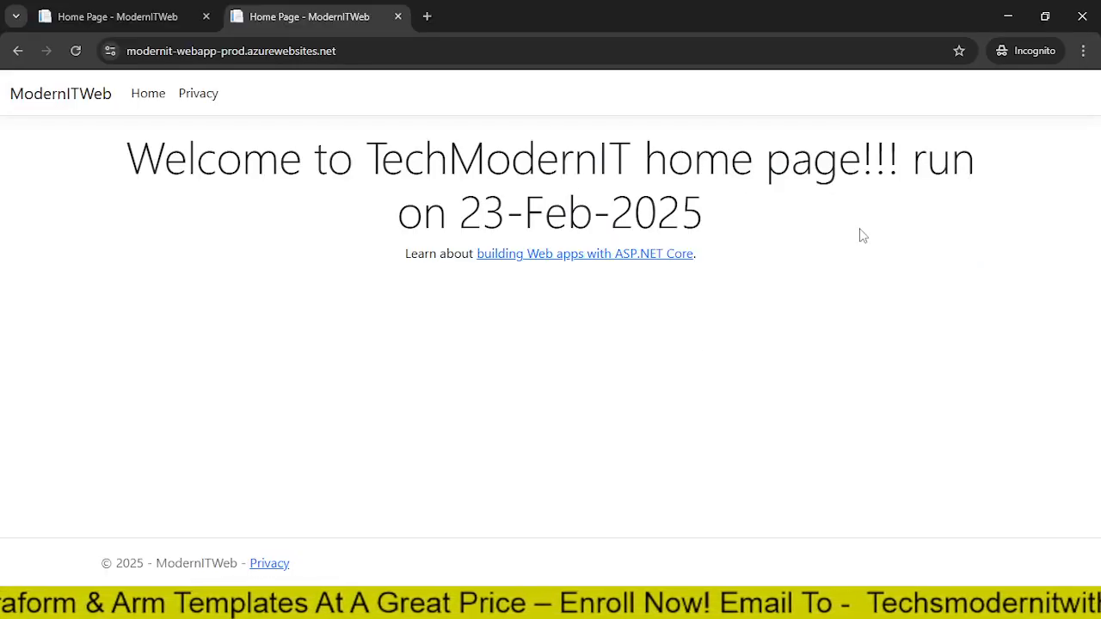
click(146, 12)
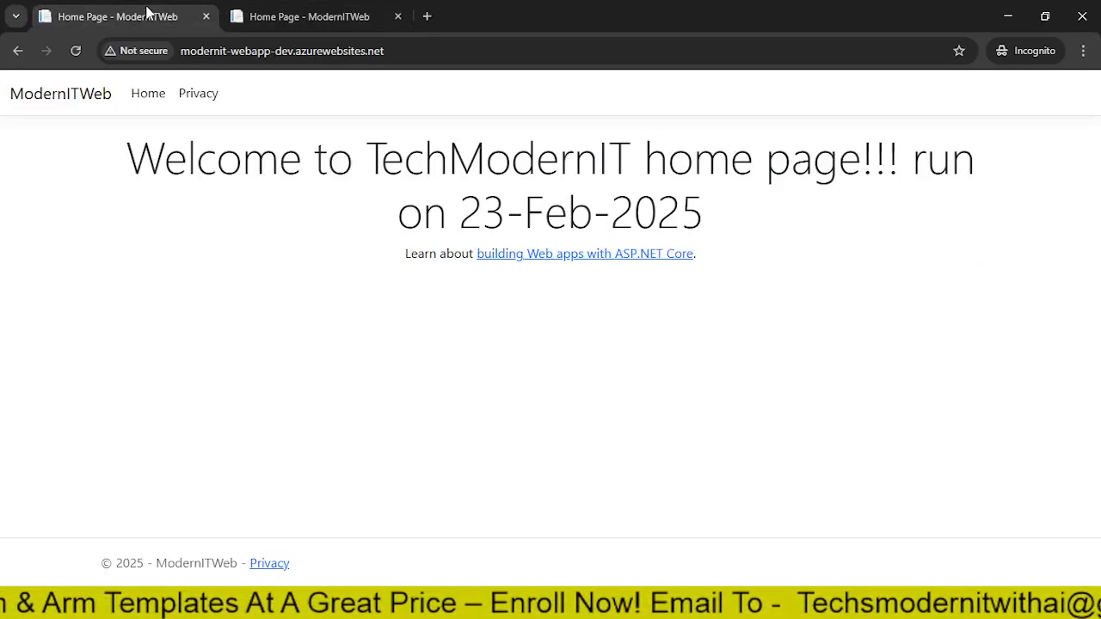
click(290, 16)
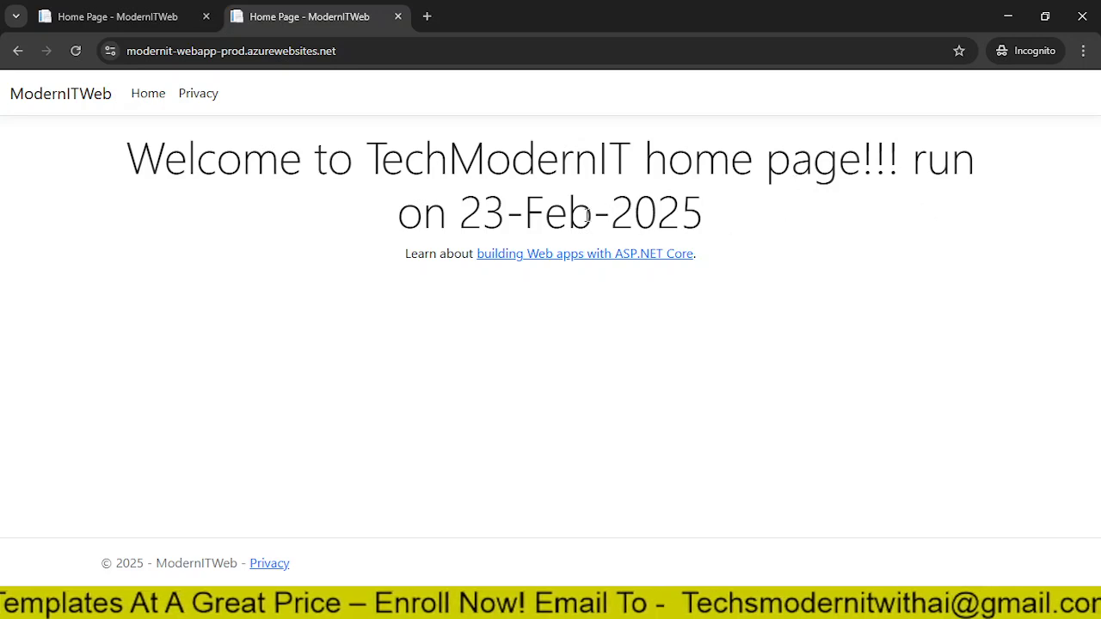
click(112, 23)
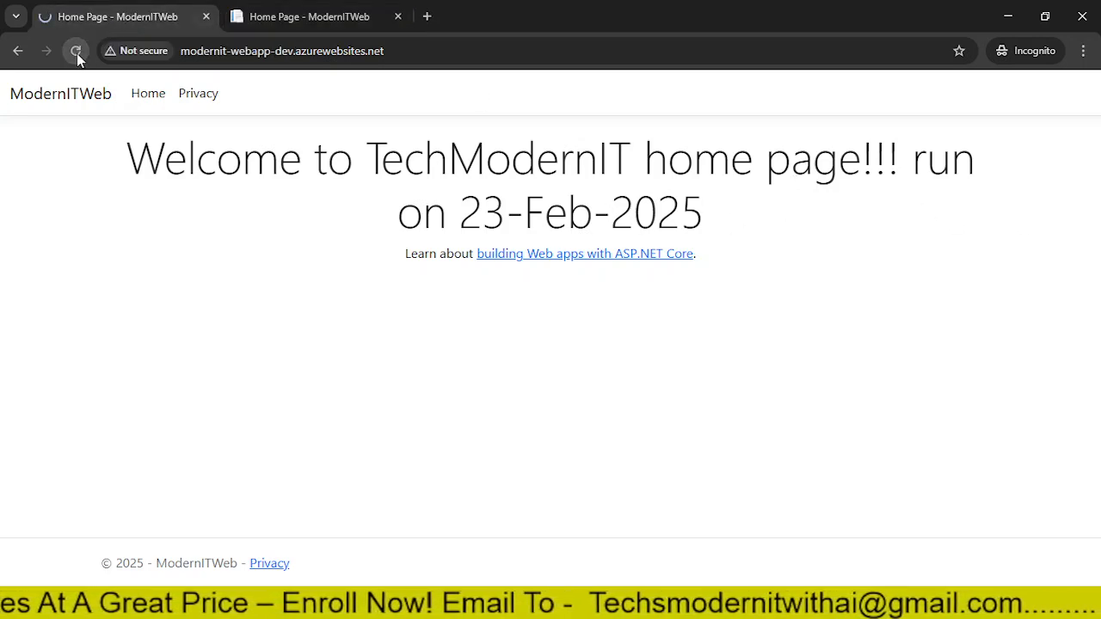
click(76, 53)
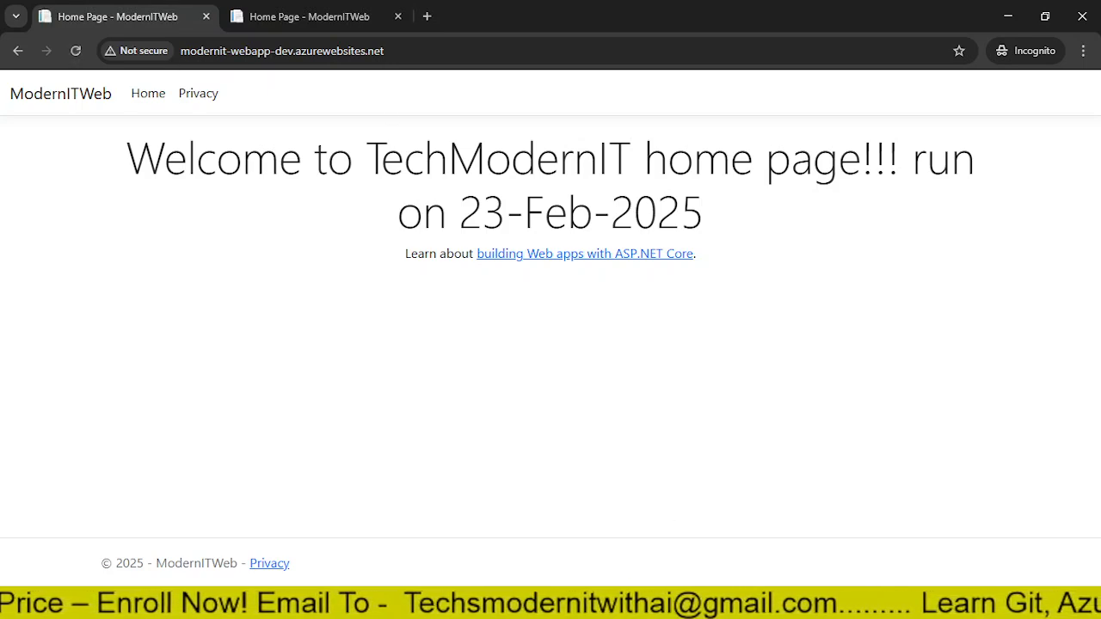
Step: Return to the Azure DevOps run, review the Build job's tasks and open the Deploy To Dev job's log
click(567, 604)
click(398, 544)
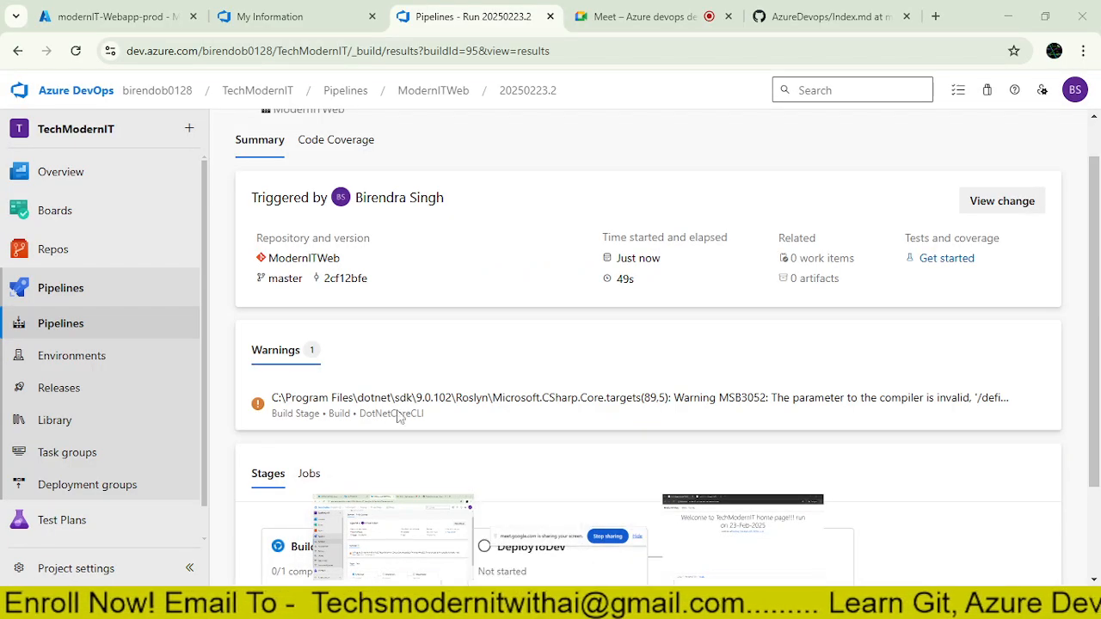
scroll(408, 399, down, 2)
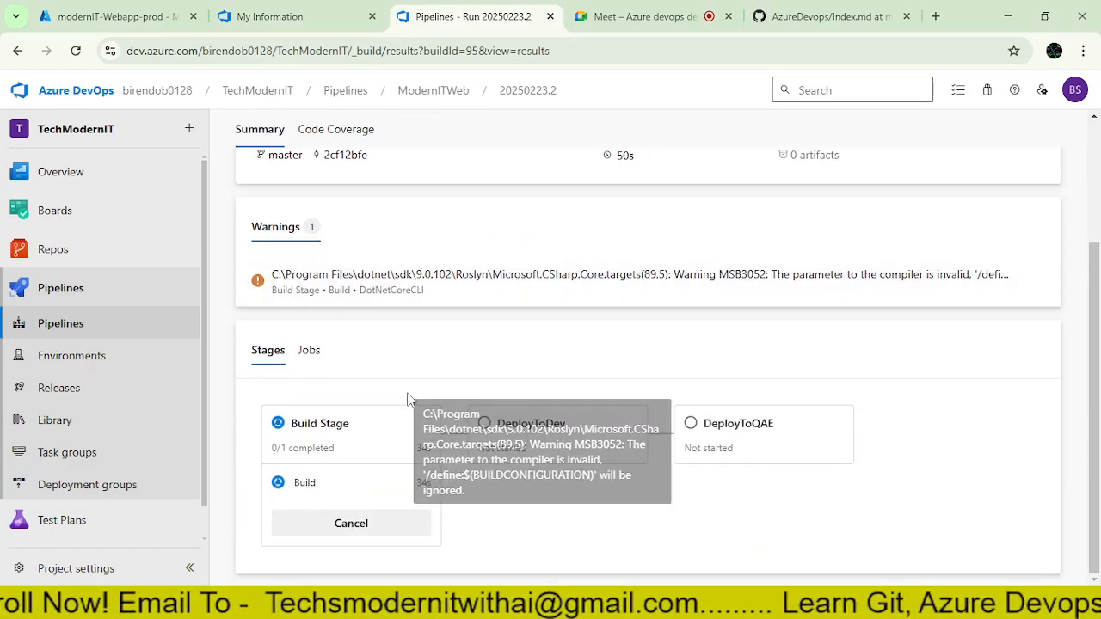
click(310, 426)
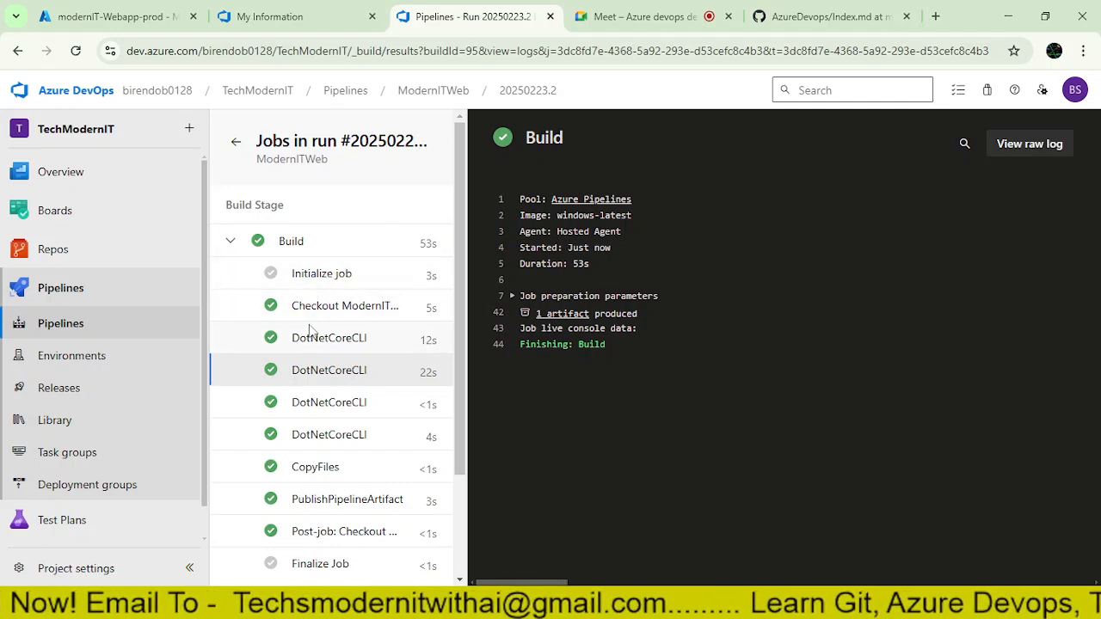
scroll(311, 332, down, 1)
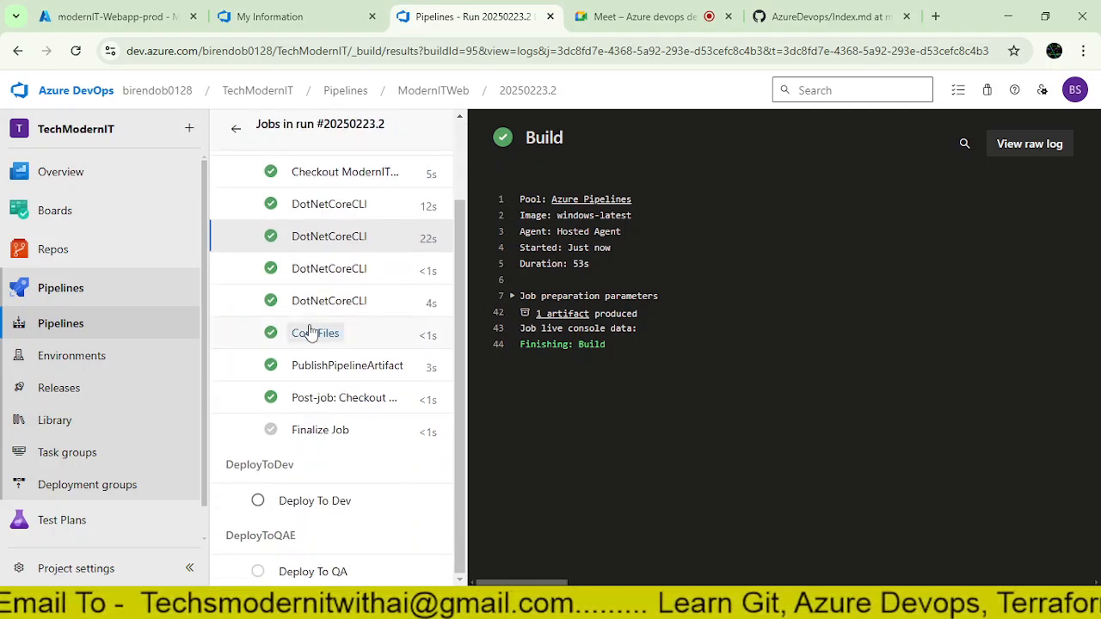
scroll(313, 331, up, 1)
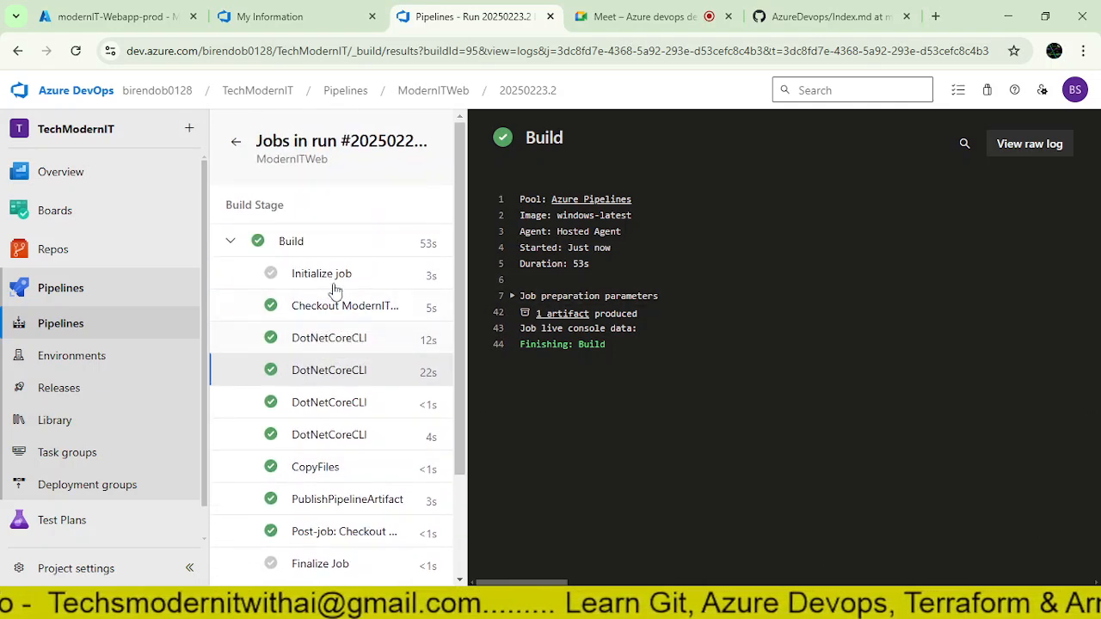
click(231, 246)
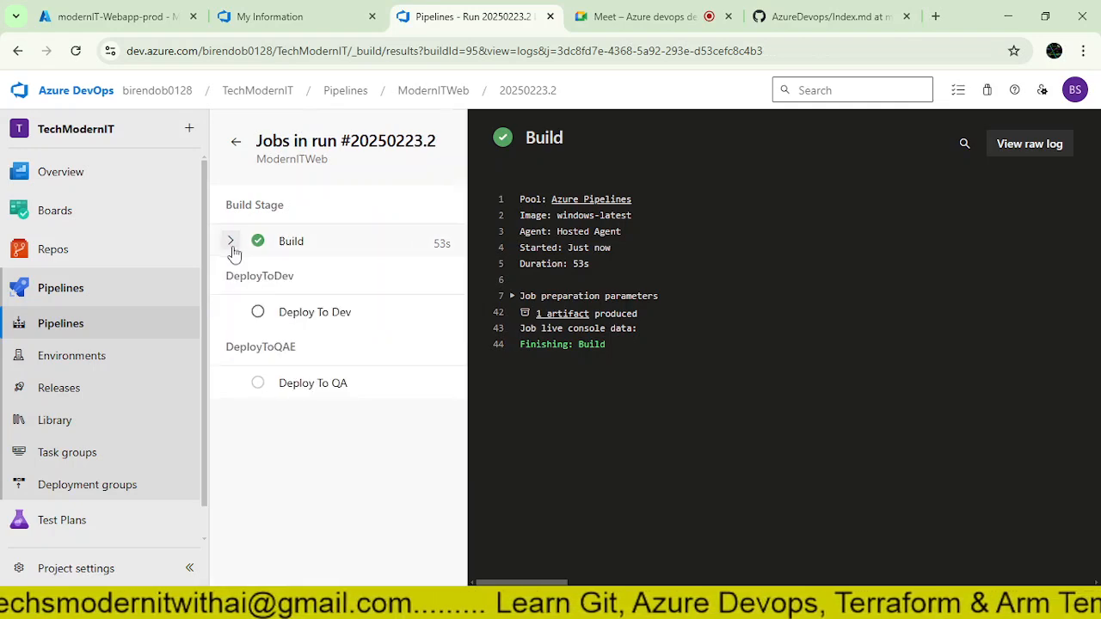
click(289, 314)
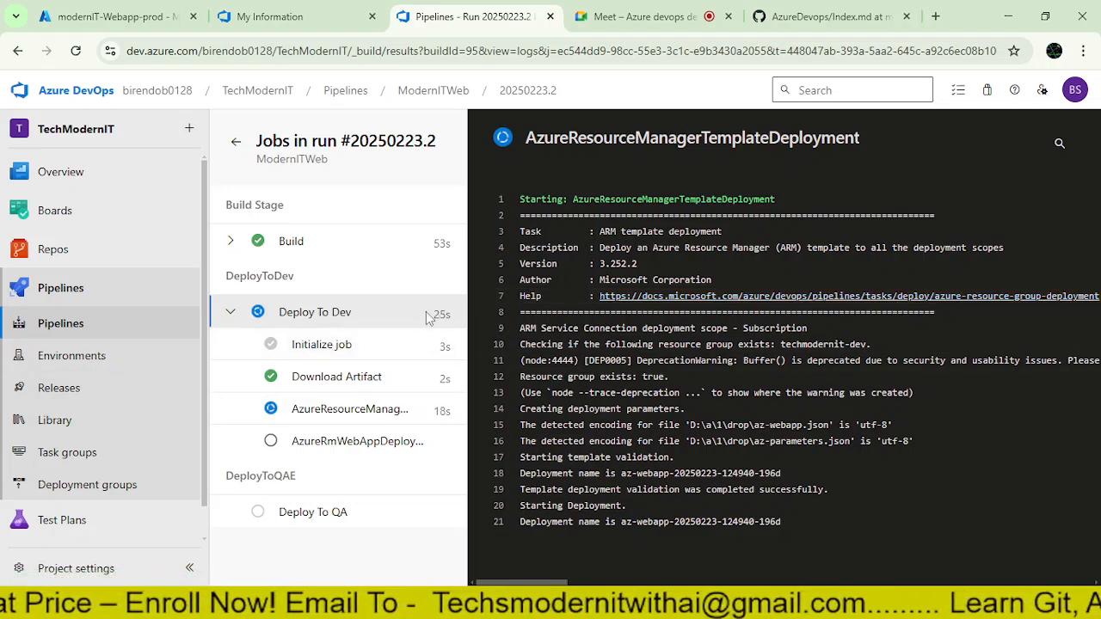
Step: Switch to the Azure portal, refresh the modernIT-Webapp-prod web app and look through its overview properties
click(120, 19)
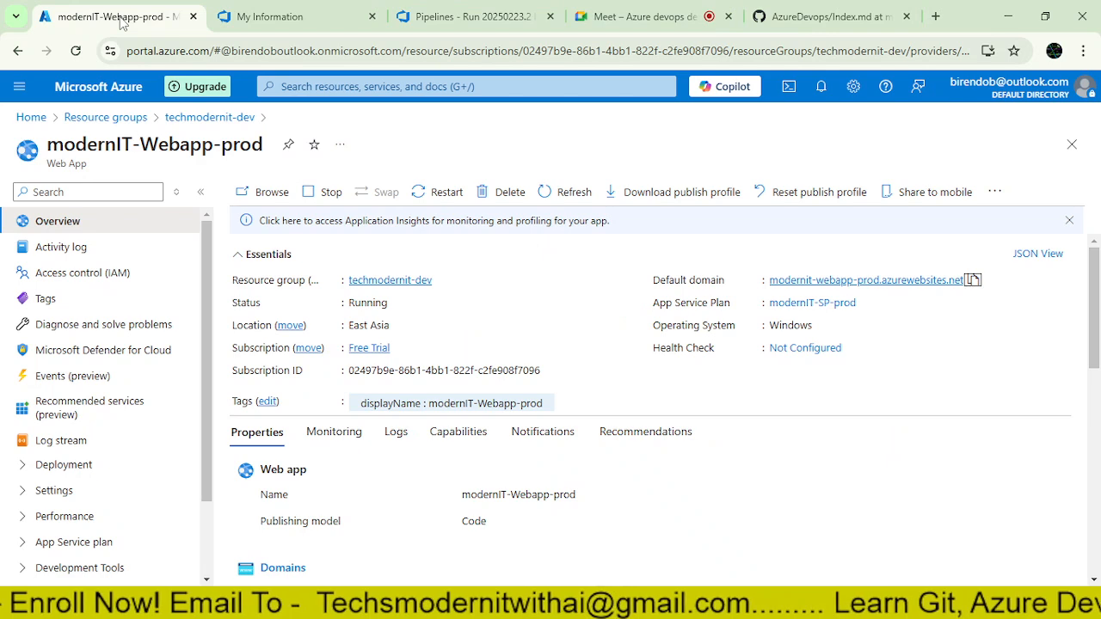
click(581, 193)
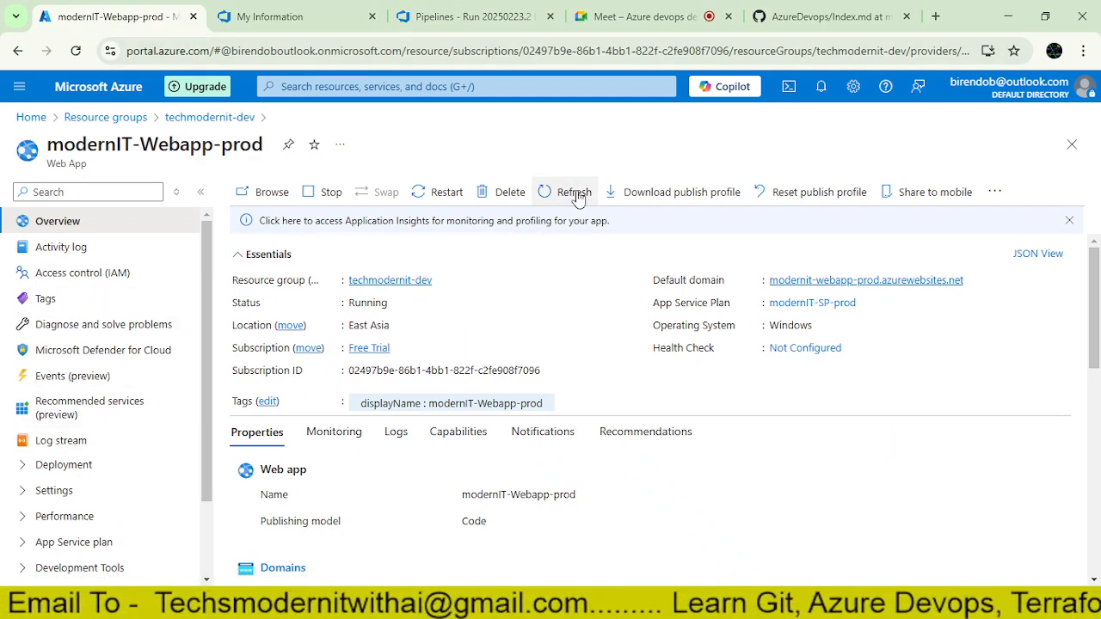
scroll(404, 472, down, 6)
scroll(409, 472, up, 7)
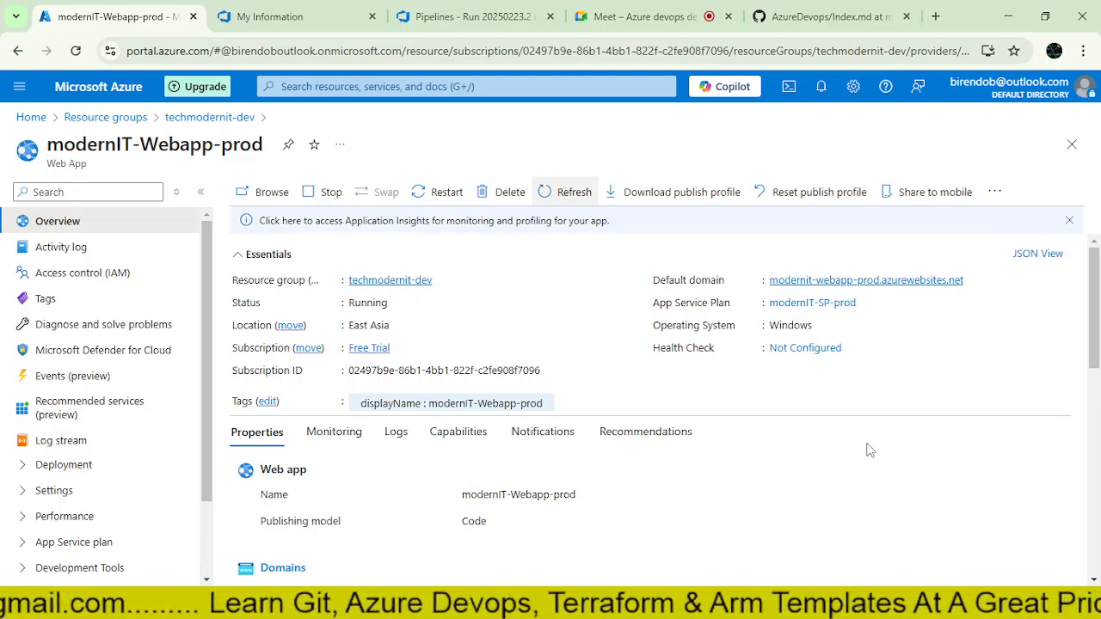
scroll(869, 450, down, 5)
scroll(870, 450, up, 5)
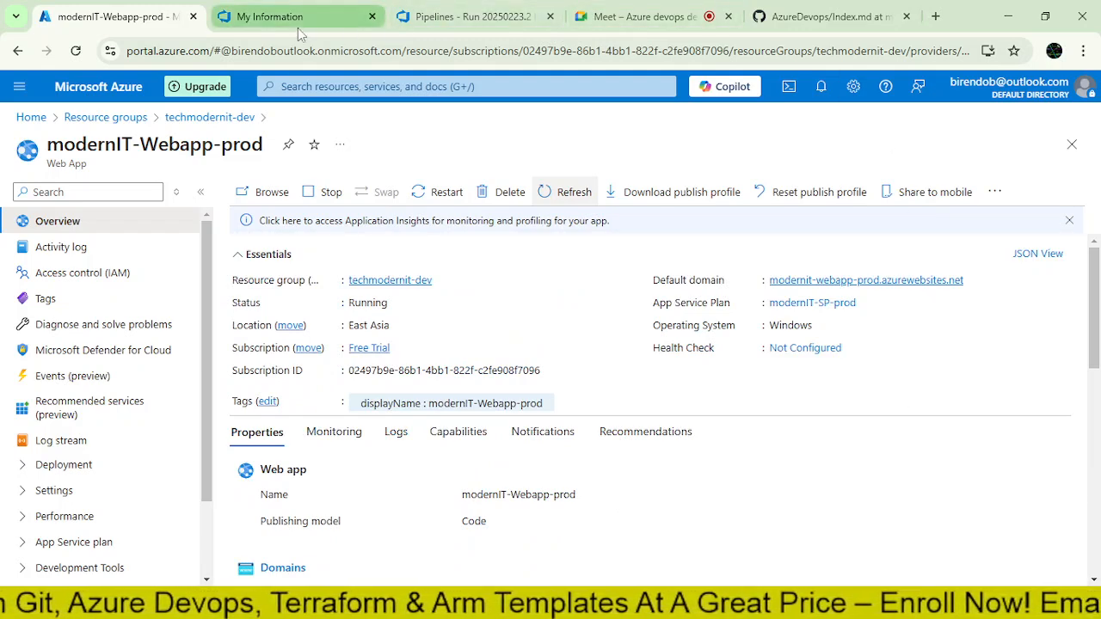
Step: Check the Deploy To Dev job in the Azure DevOps run, and reload the dev site in the incognito window
click(469, 17)
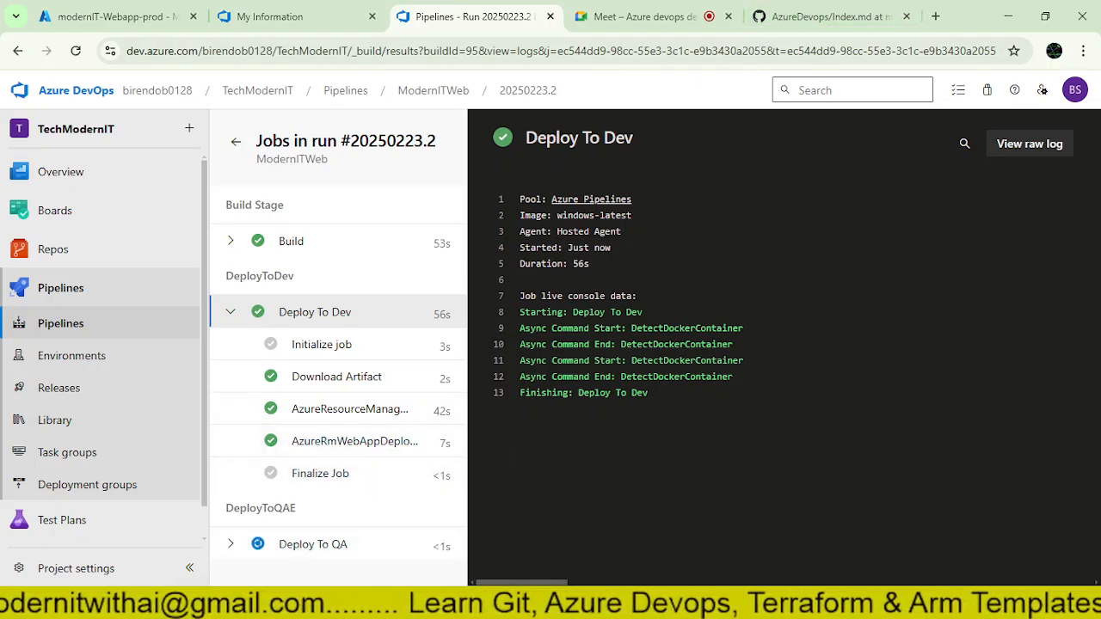
mouse_move(565, 603)
click(698, 541)
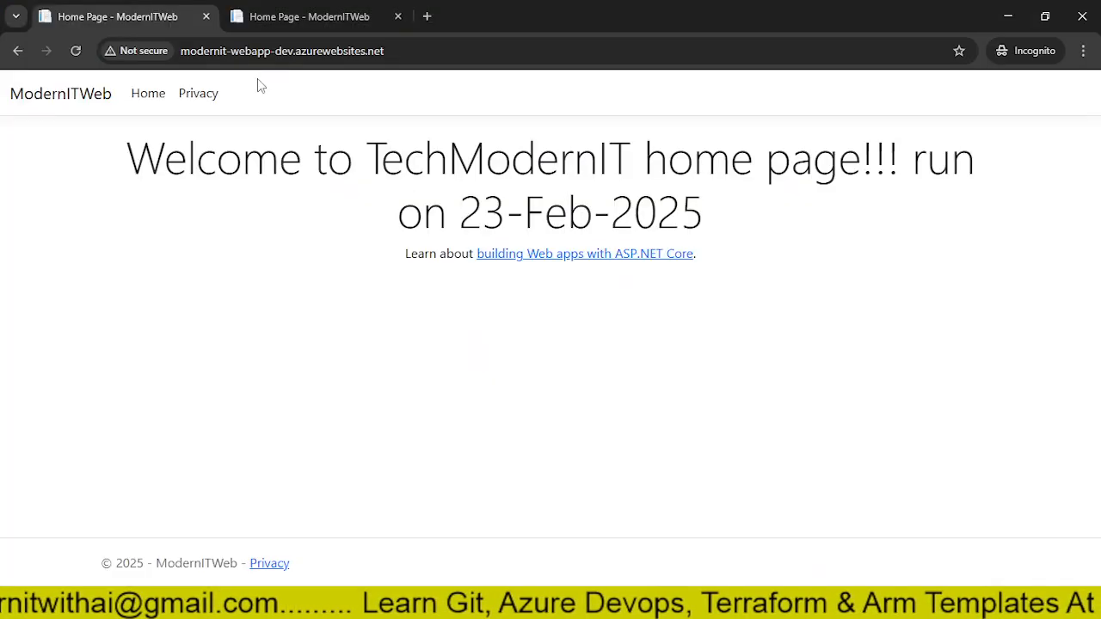
click(77, 52)
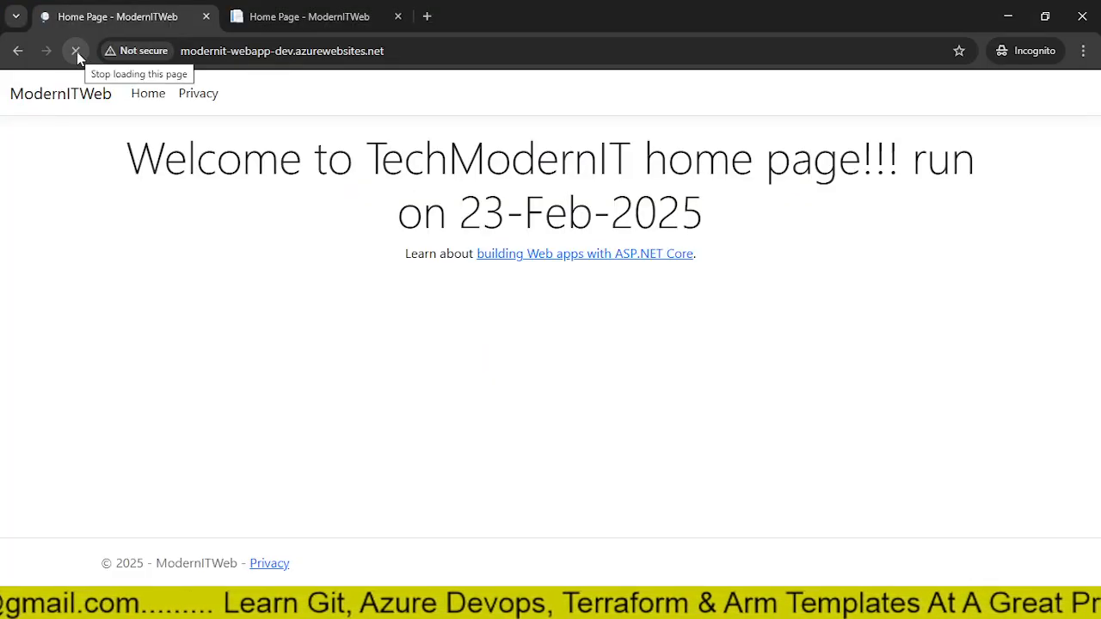
Step: Highlight "This is a demo class" in the dev site's heading and open the prod home page for comparison
drag(532, 203, 1009, 218)
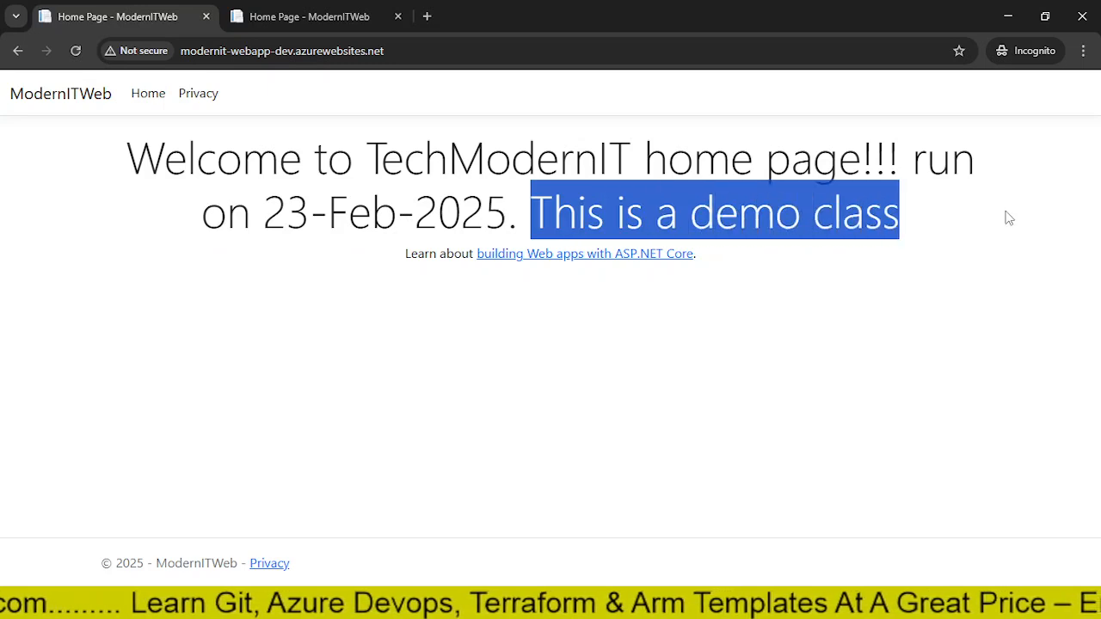
click(685, 271)
drag(537, 211, 1053, 213)
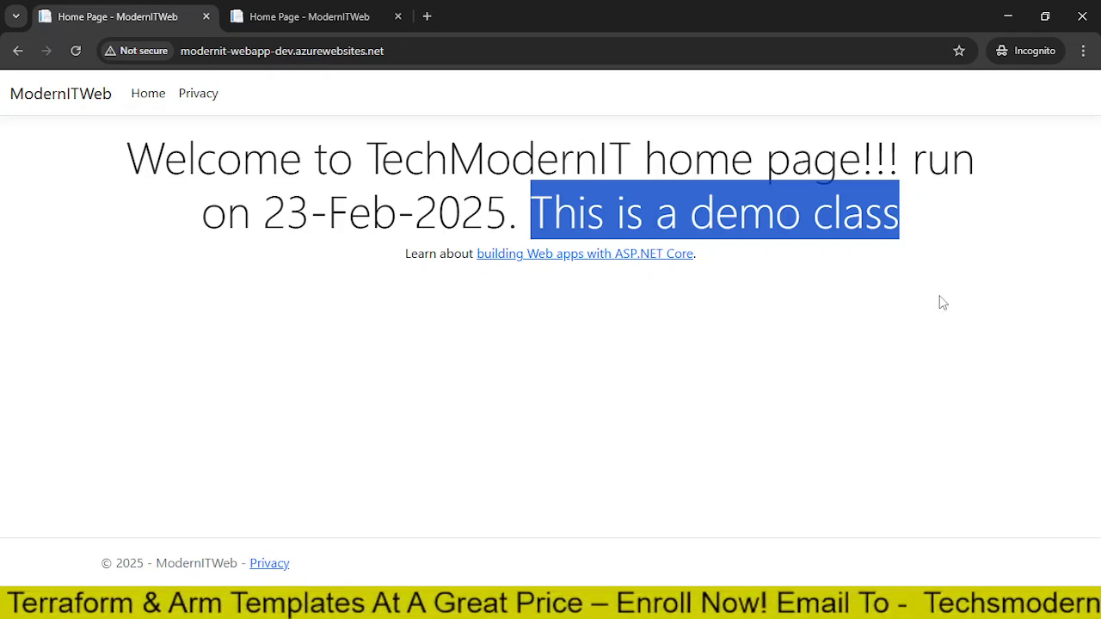
click(328, 12)
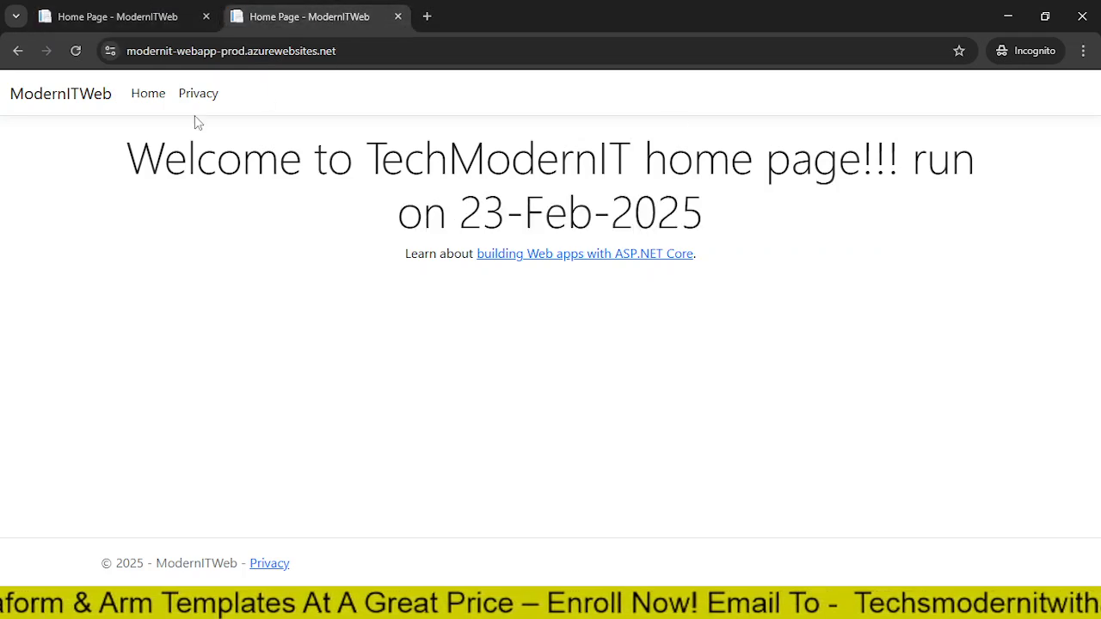
Step: Reload the prod home page and open the Deploy To QA job's log in the Azure DevOps run
click(75, 51)
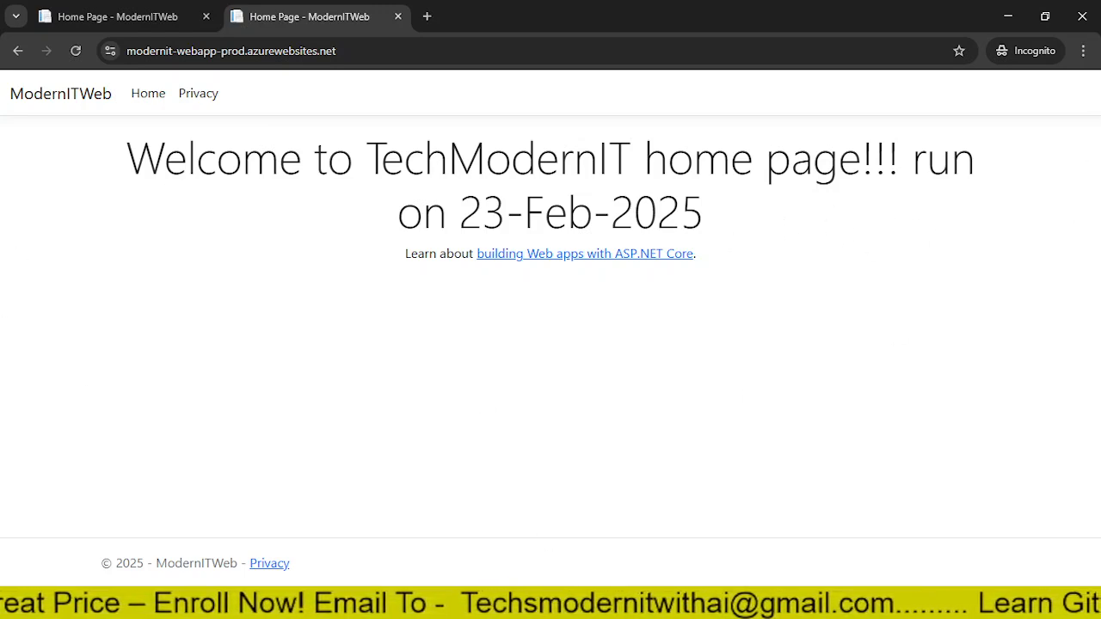
click(568, 604)
click(391, 538)
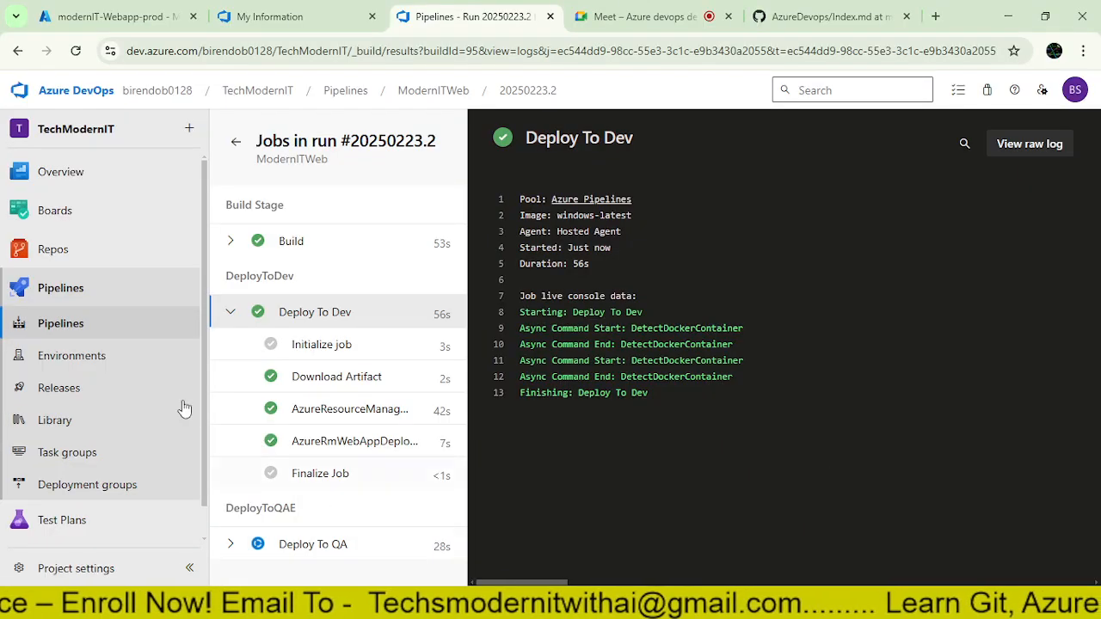
click(306, 545)
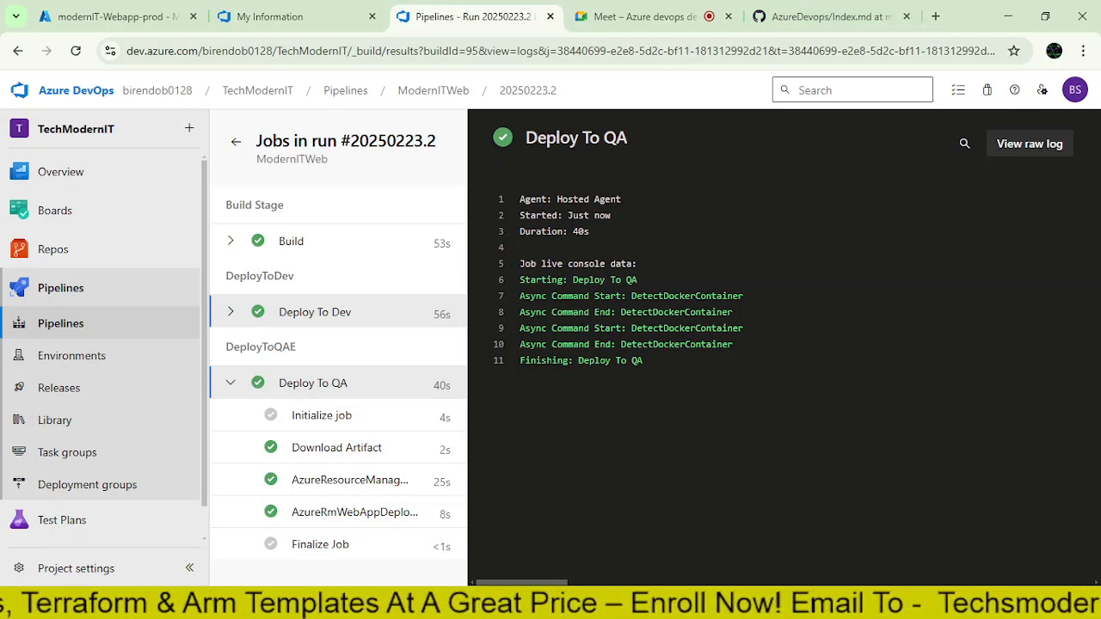
Step: Reload the prod site in the incognito window, highlight "This is a demo class" in its heading, and minimize the window
mouse_move(566, 604)
click(715, 542)
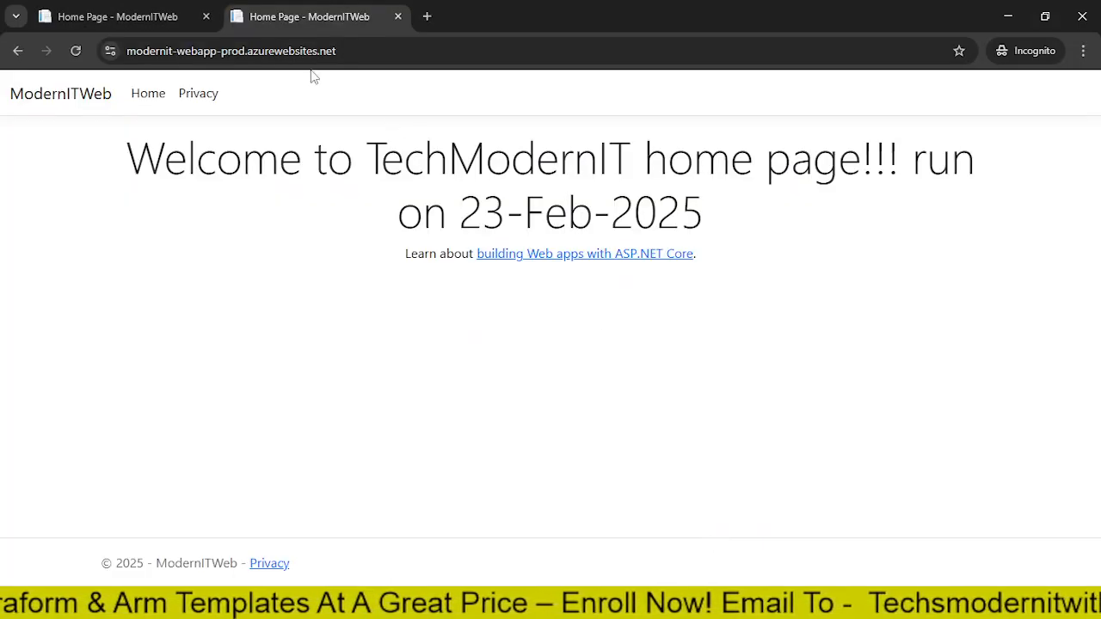
click(76, 52)
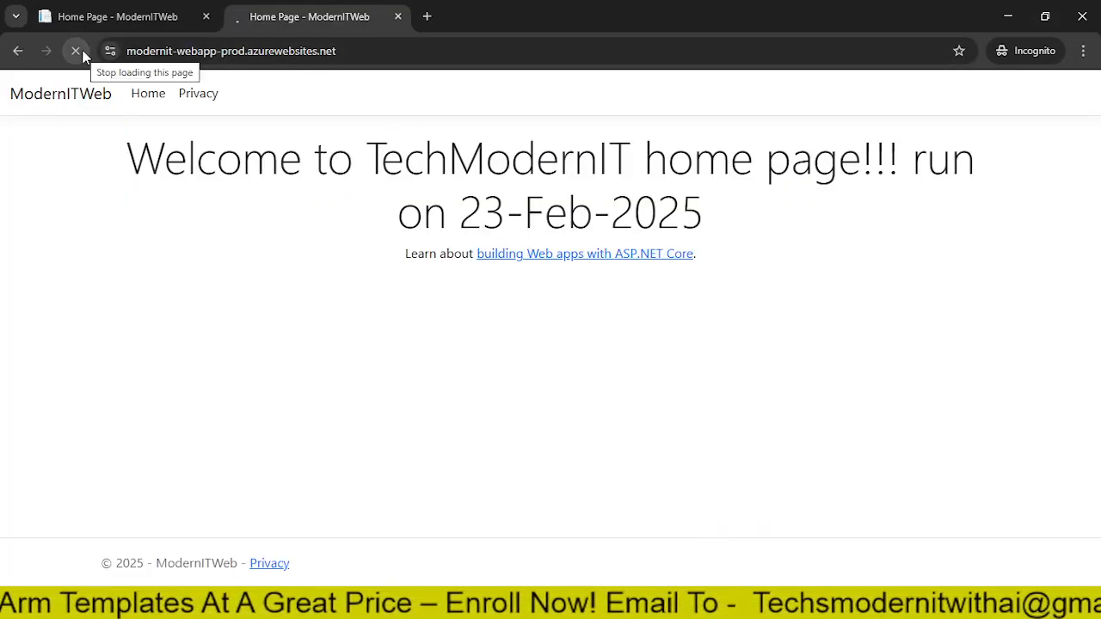
drag(533, 211, 1027, 218)
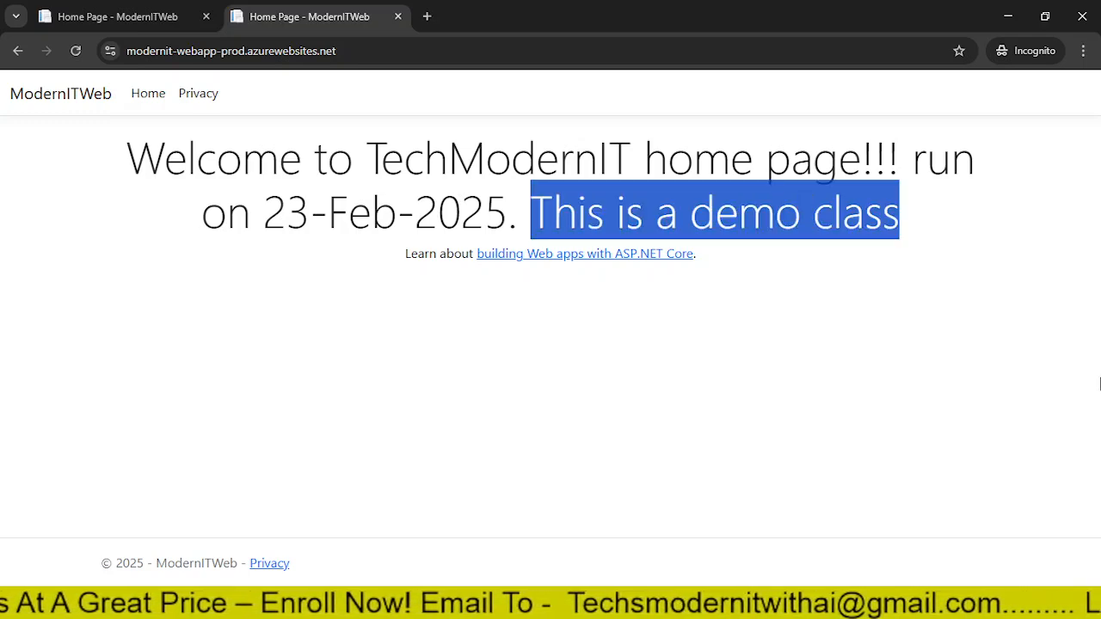
click(1008, 19)
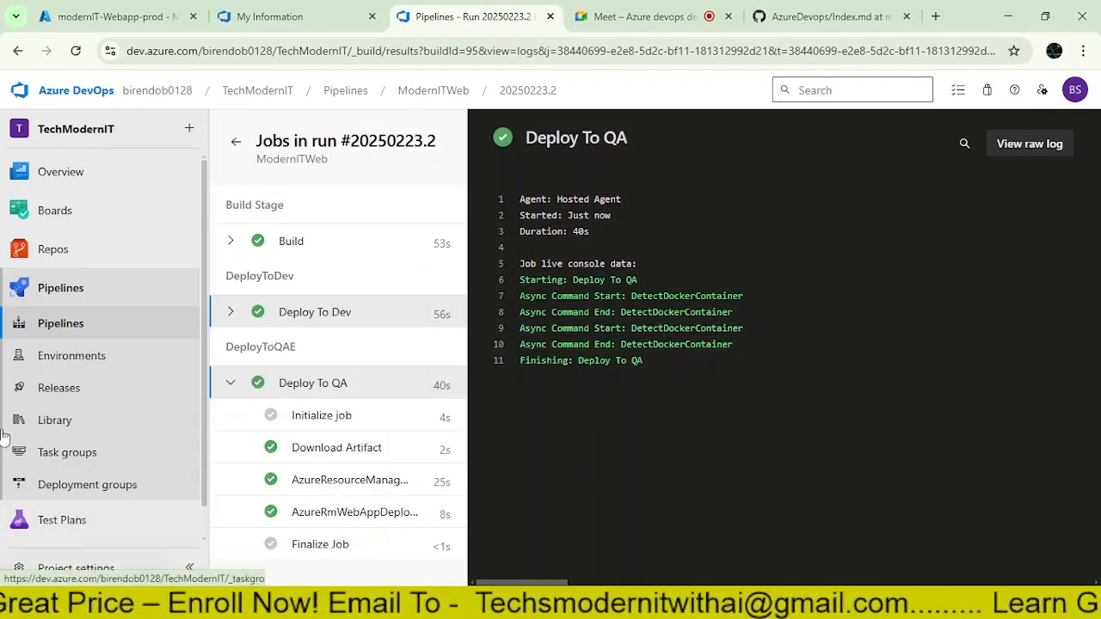
Step: Open the "Remove resource group" release pipeline in Azure DevOps for editing
click(39, 391)
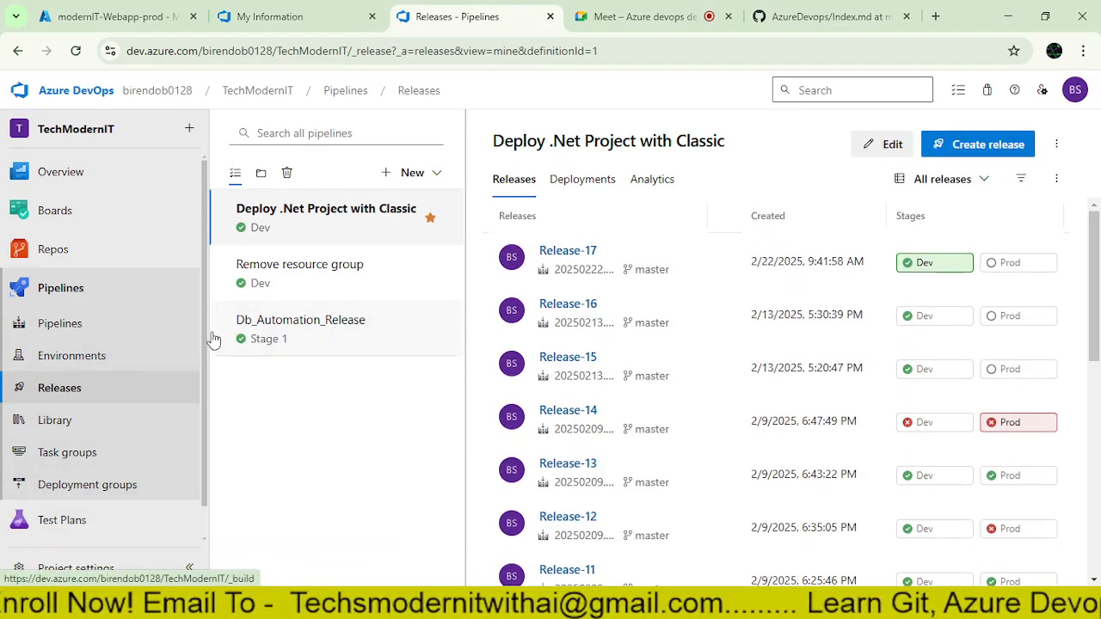
click(308, 275)
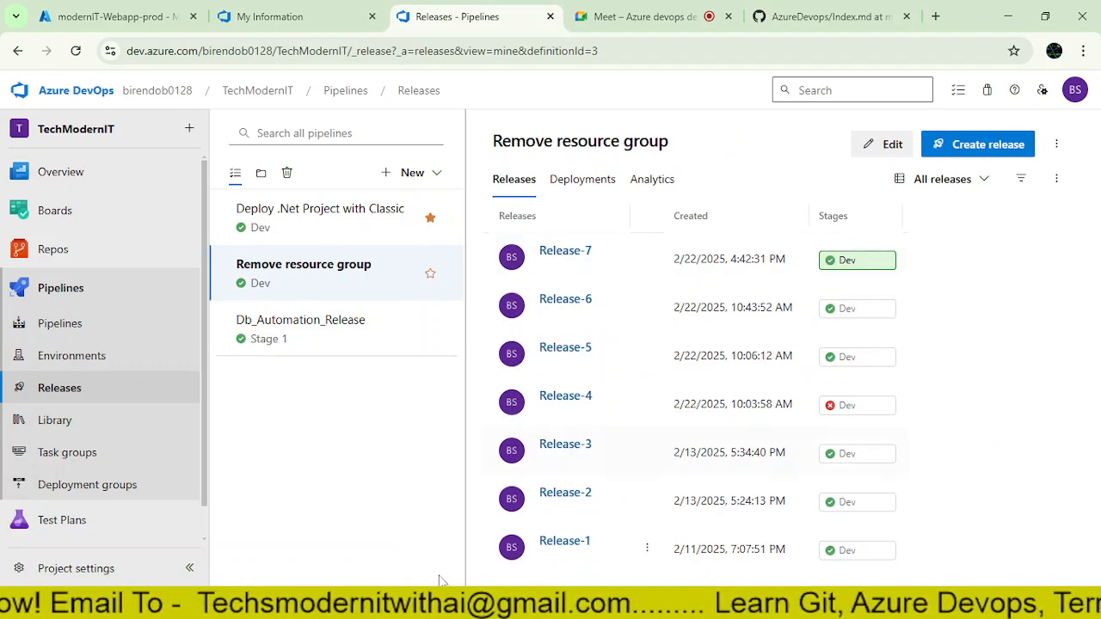
click(182, 16)
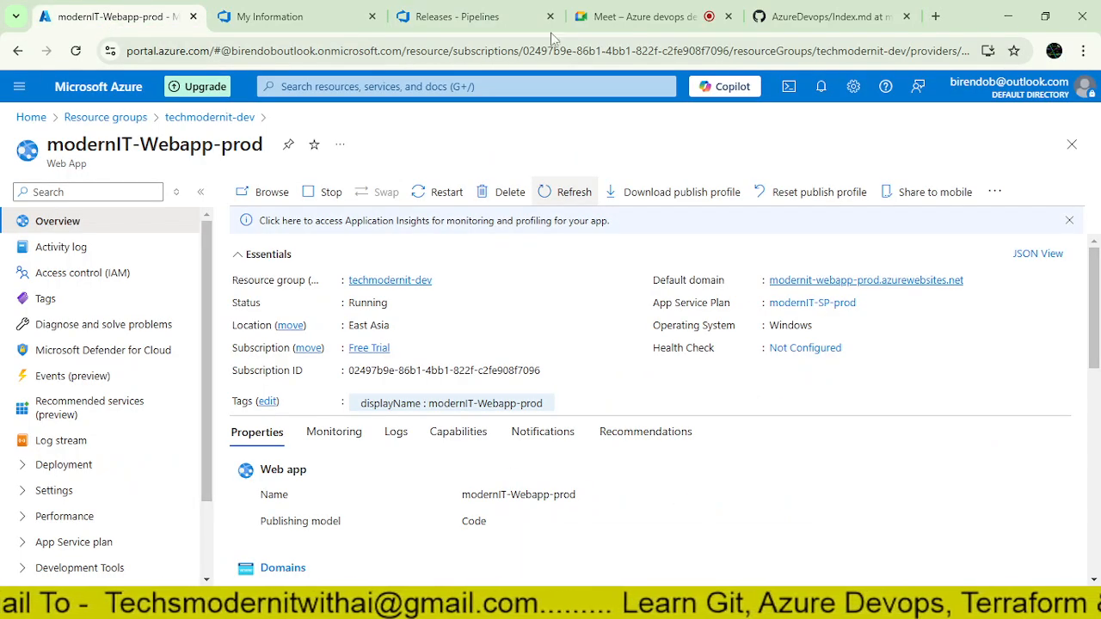
click(801, 18)
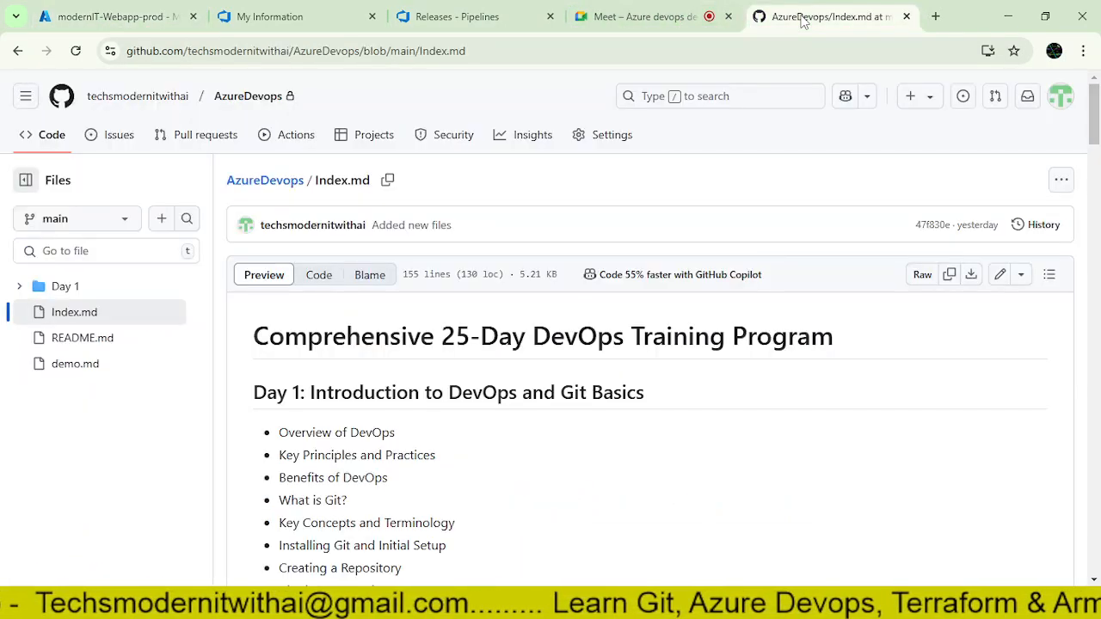
click(637, 17)
click(292, 17)
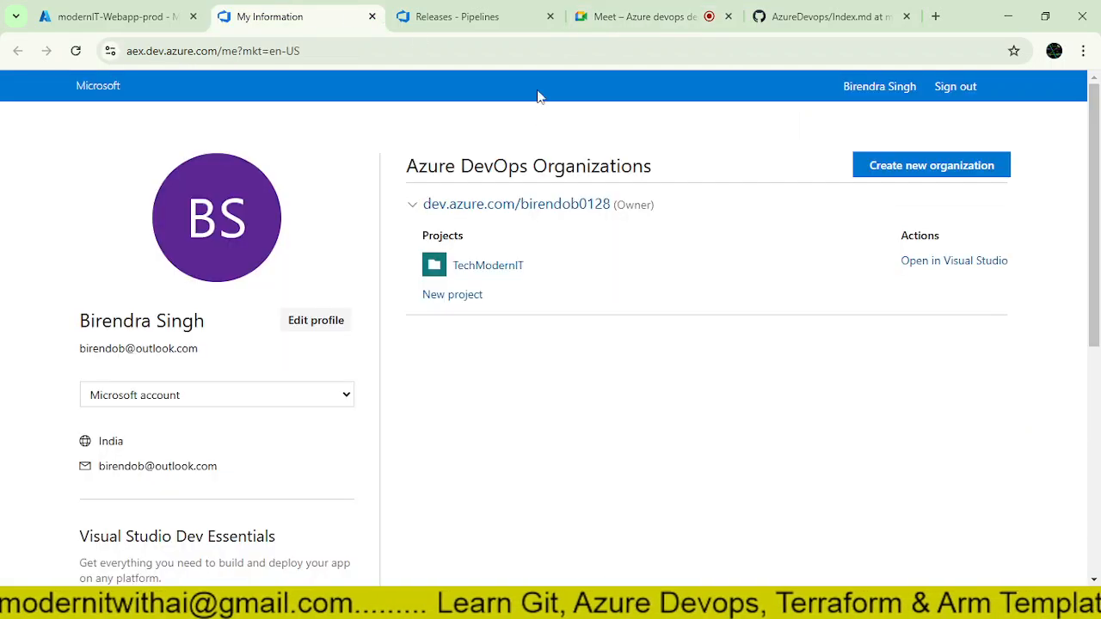
click(447, 16)
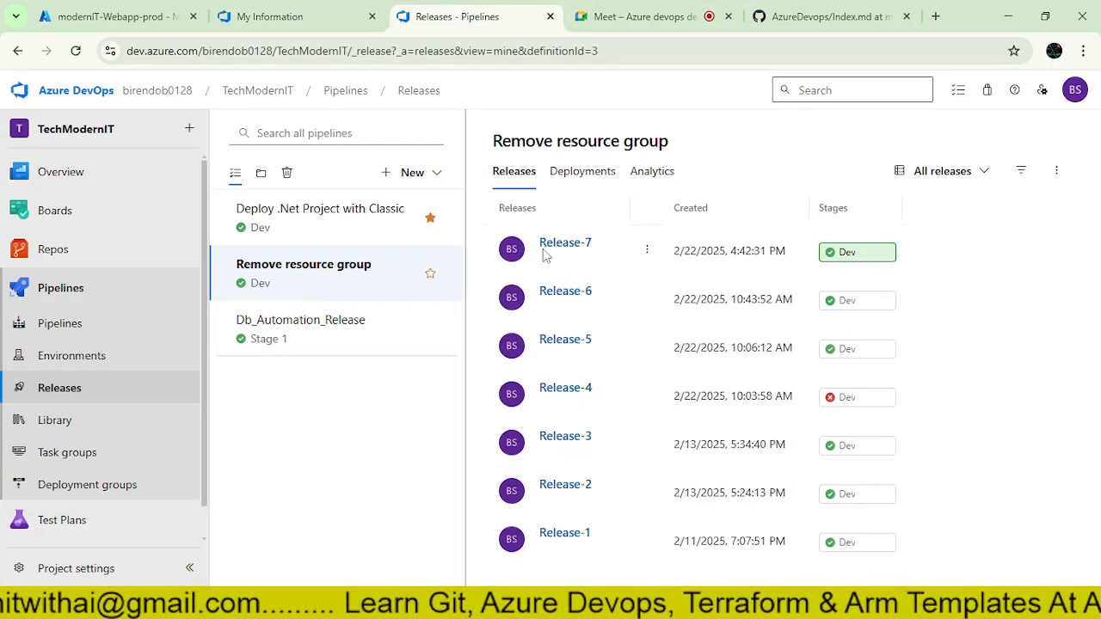
click(881, 144)
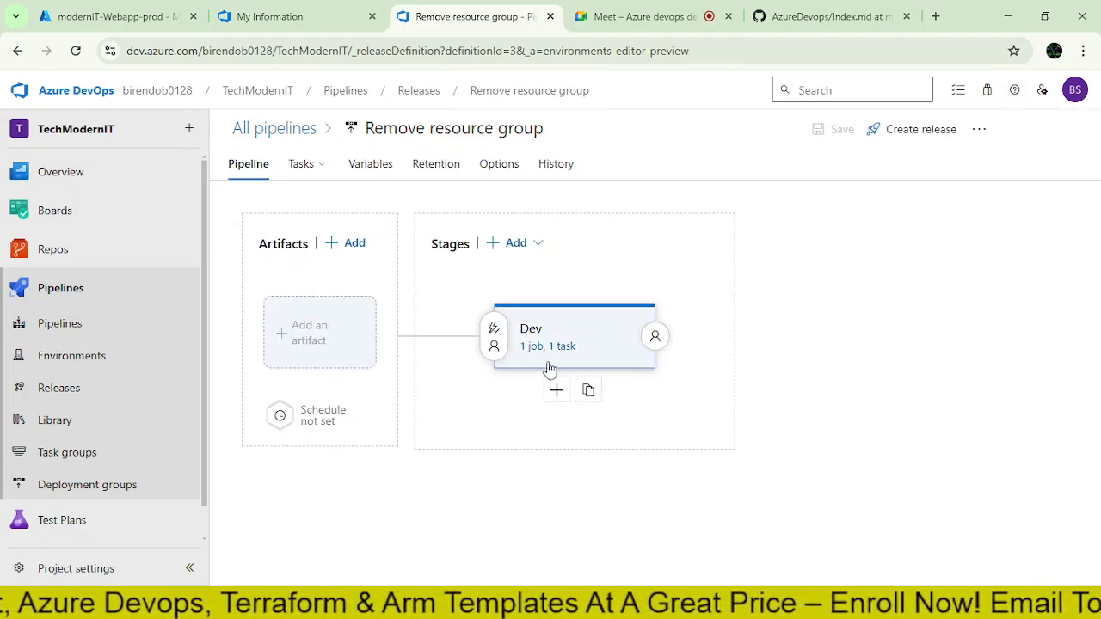
Step: Open the Dev stage's Azure CLI task and highlight its inline script for deleting the resource group
click(525, 347)
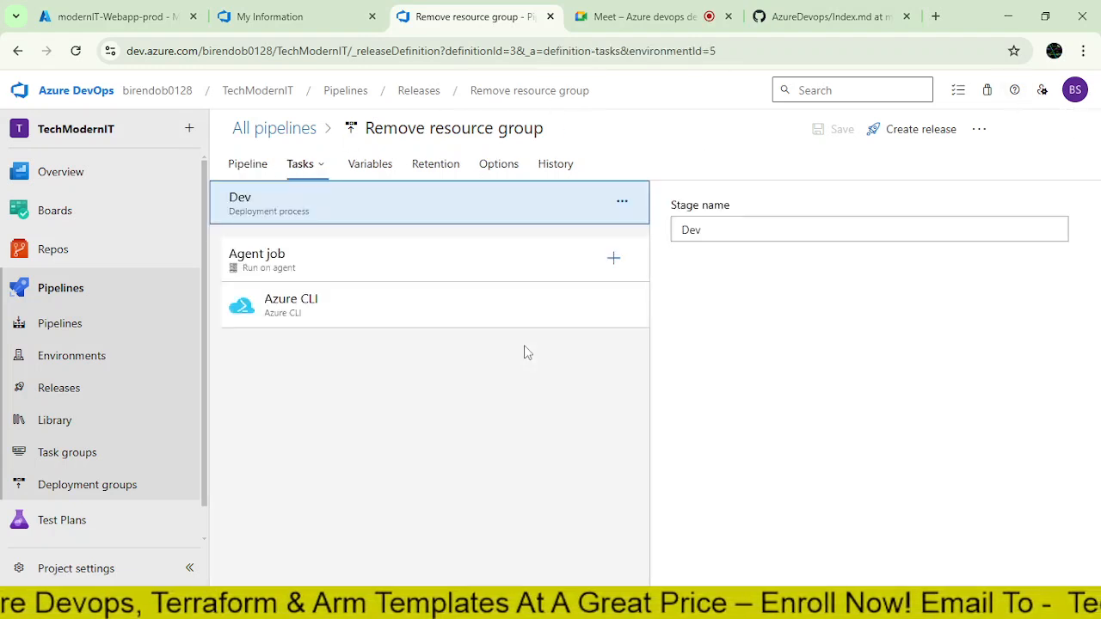
click(328, 319)
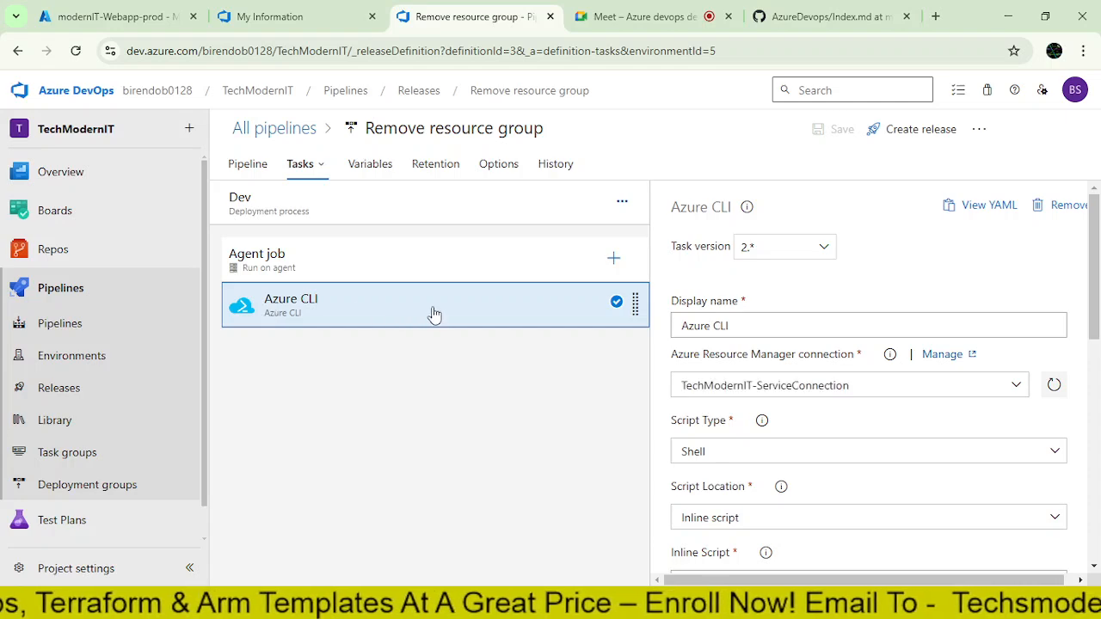
scroll(707, 442, down, 1)
scroll(703, 452, down, 1)
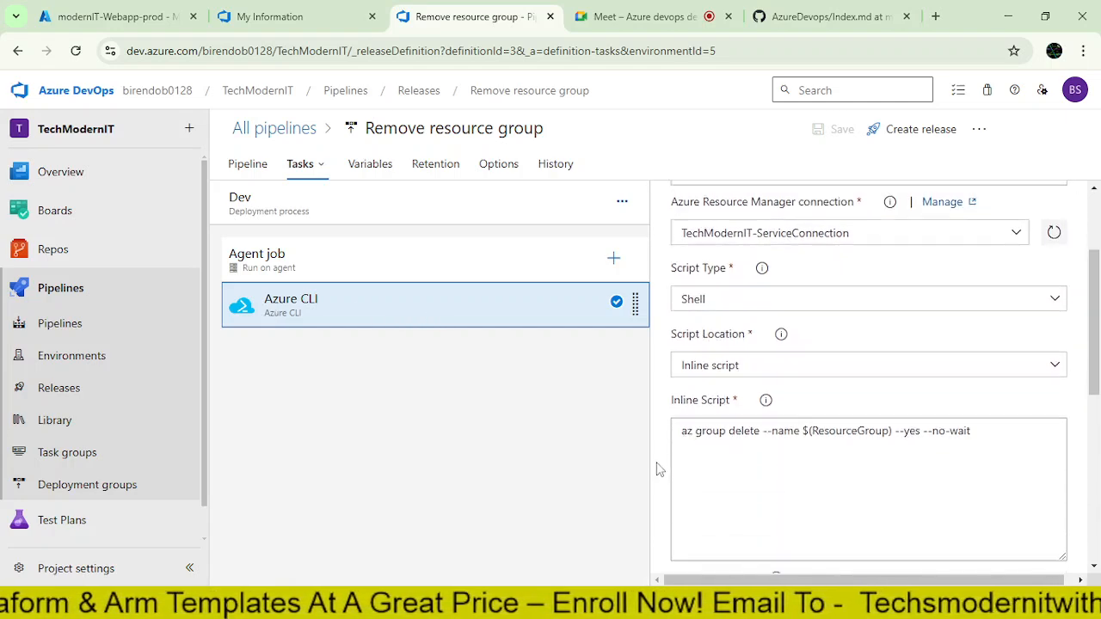
drag(679, 421, 1061, 430)
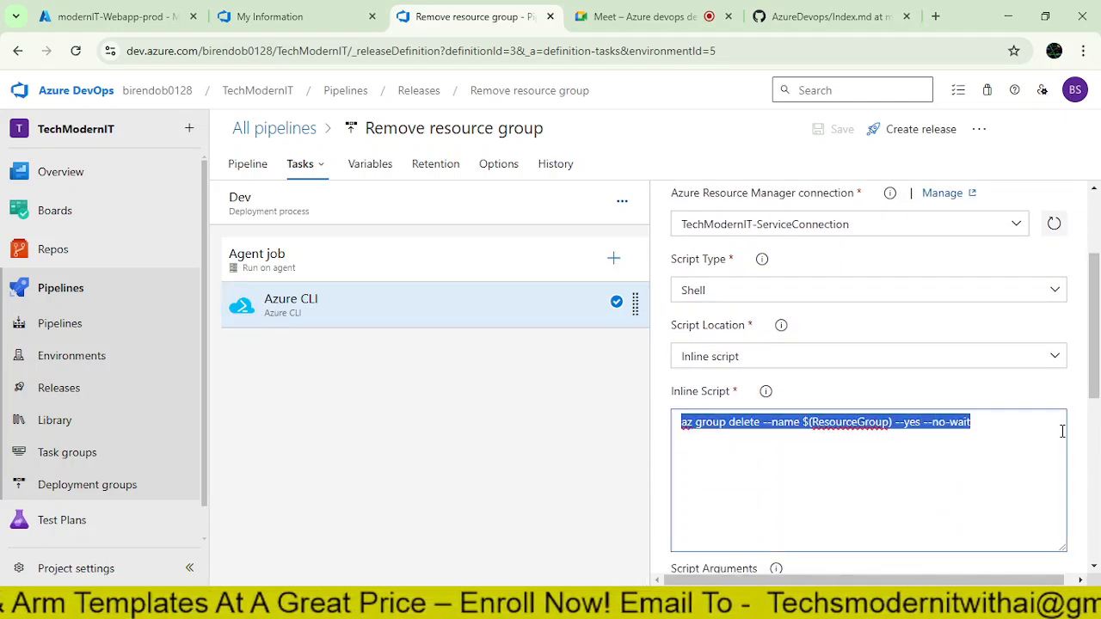
Step: Review the ResourceGroup pipeline variable's value and return to the release pipeline's stage diagram
click(369, 164)
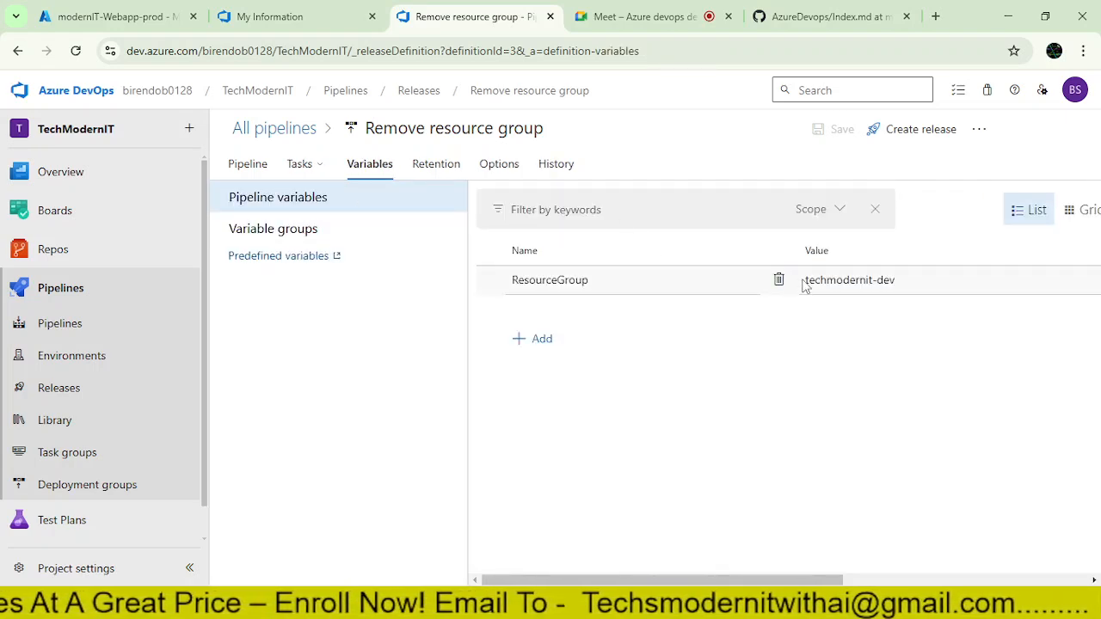
drag(803, 286, 970, 287)
click(246, 164)
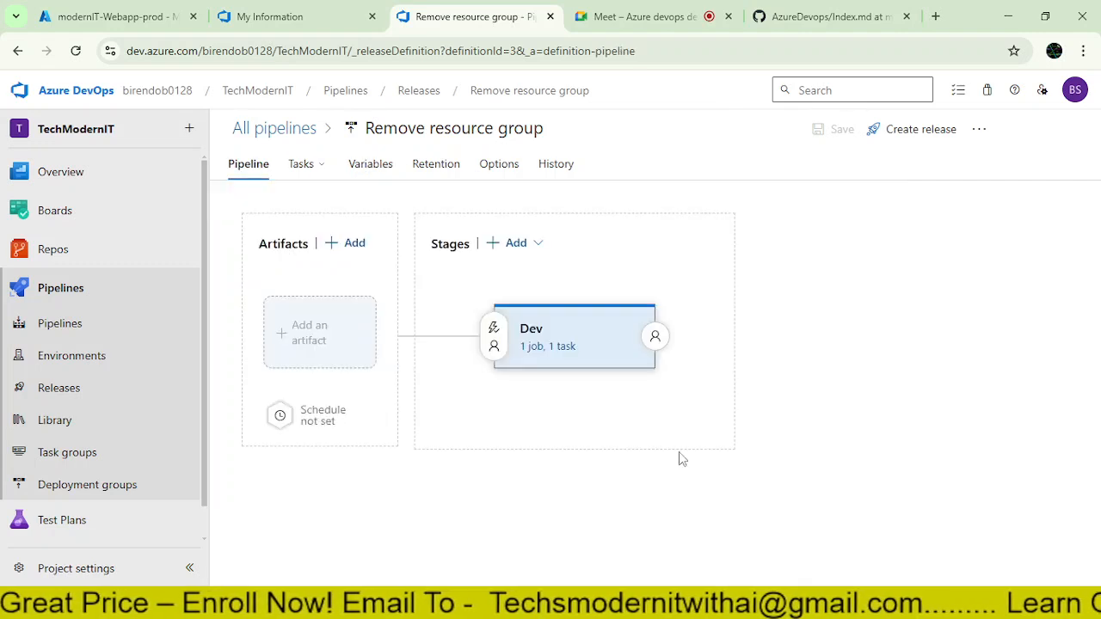
click(369, 165)
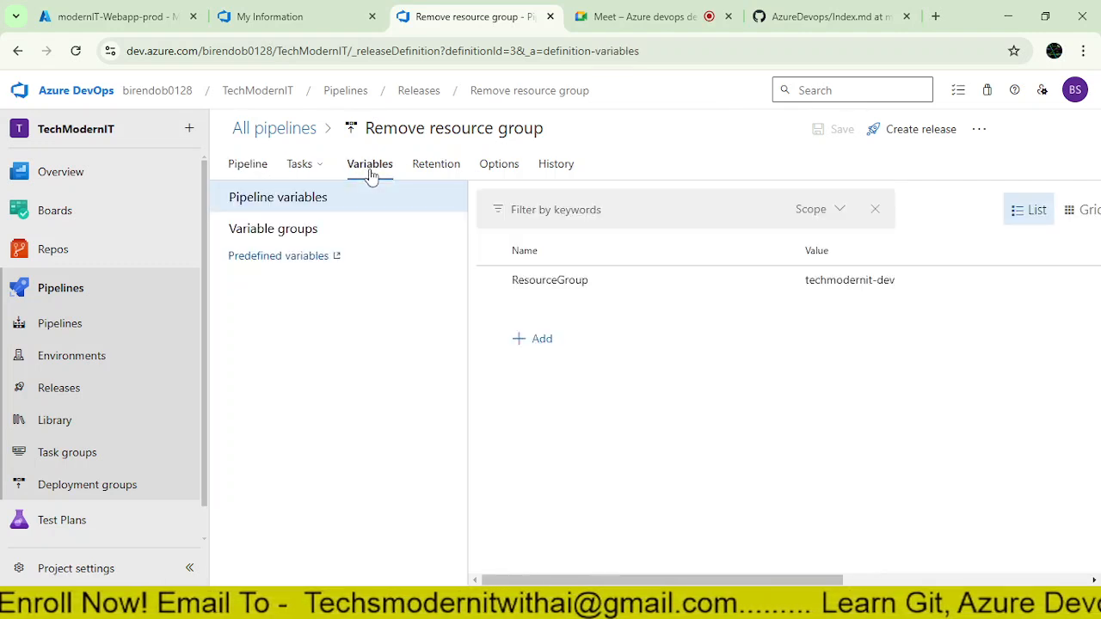
triple_click(817, 277)
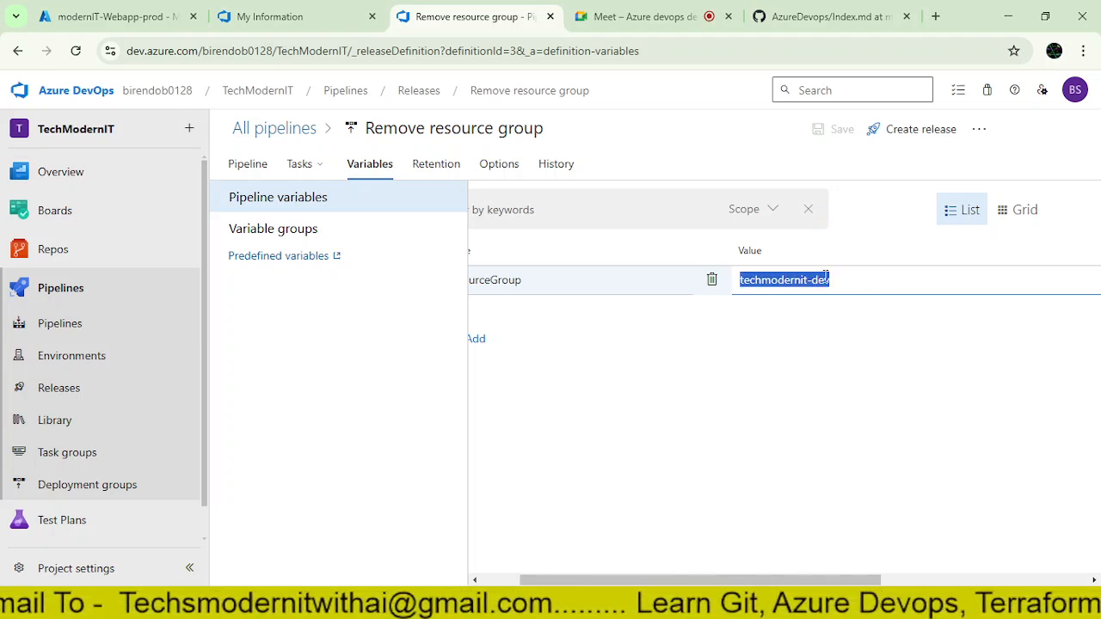
click(246, 170)
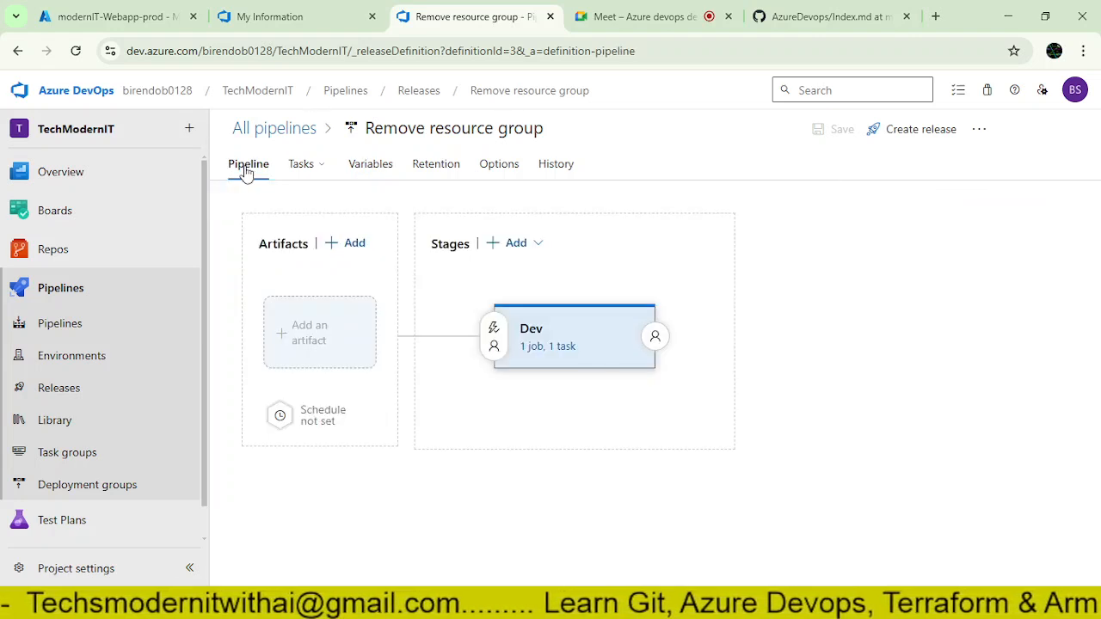
Step: Create a new release of the "Remove resource group" pipeline and open its Dev stage logs from the releases list
click(920, 129)
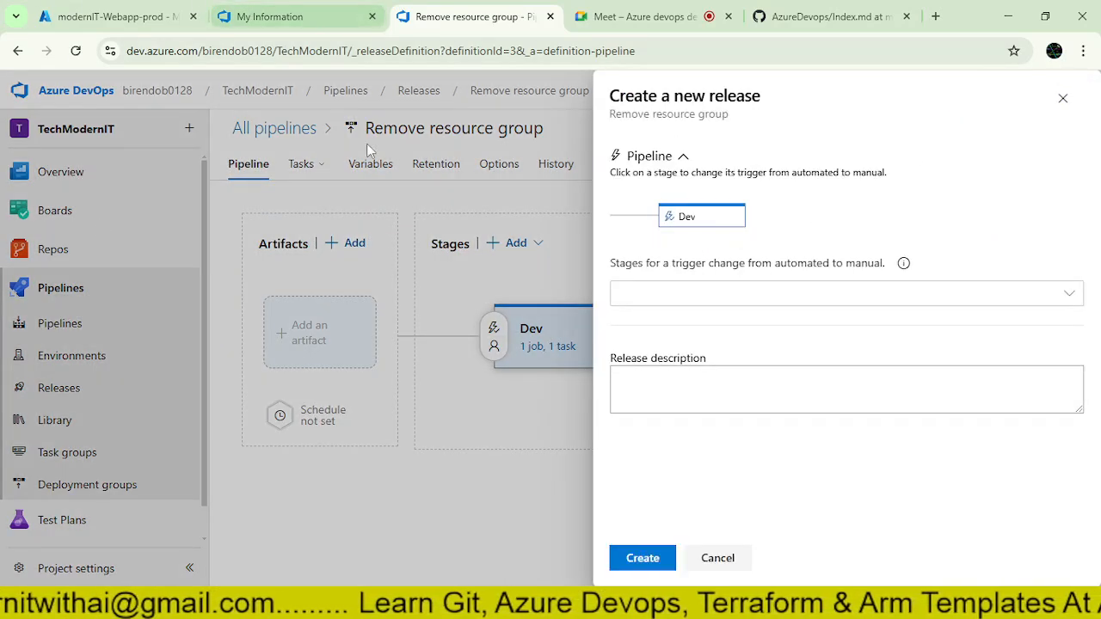
click(642, 559)
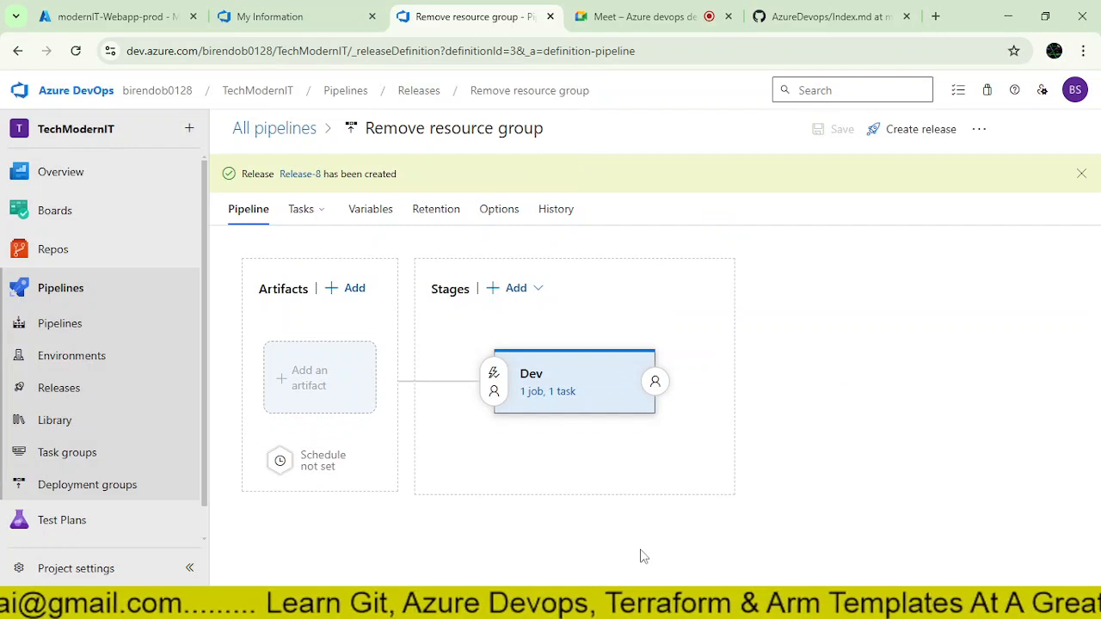
click(268, 128)
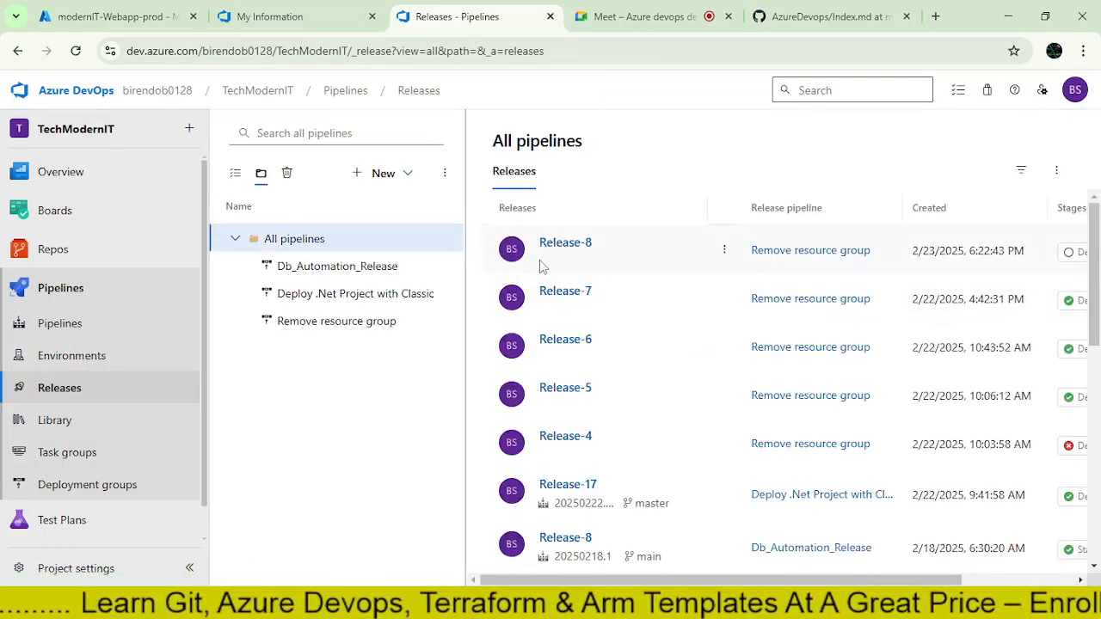
click(1073, 261)
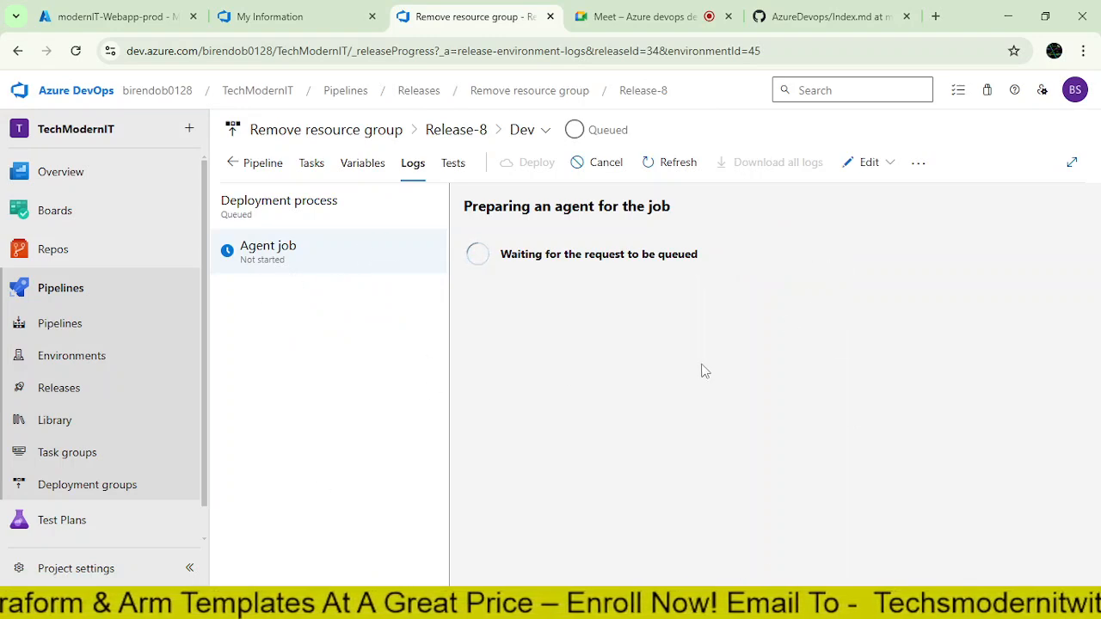
Step: Switch to the Azure portal, list the resource groups and highlight techmodernit-dev
click(112, 16)
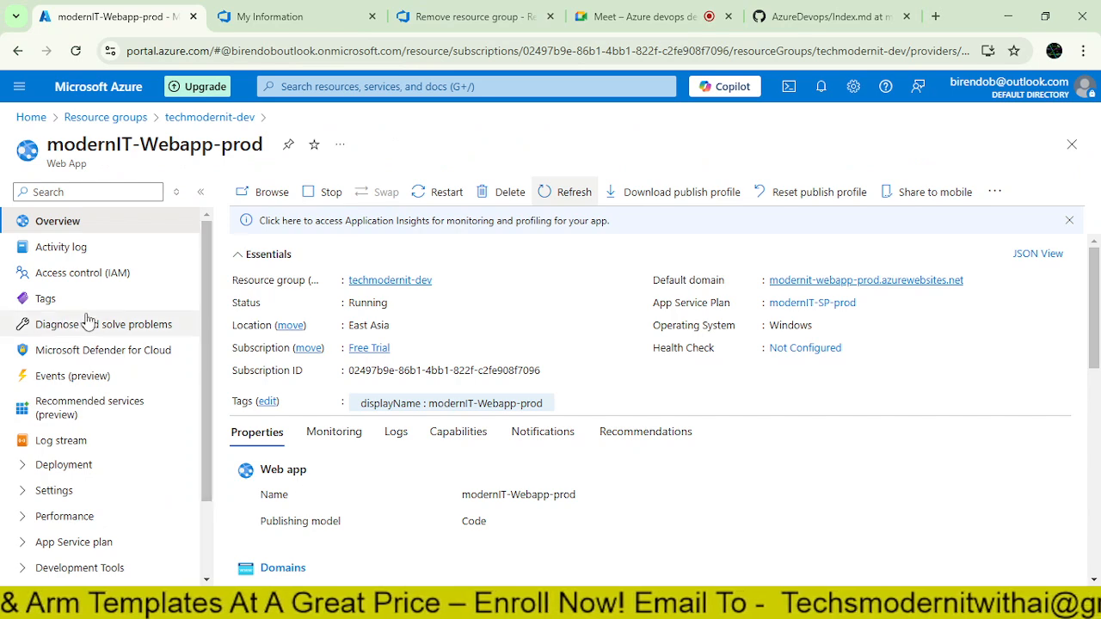
click(99, 117)
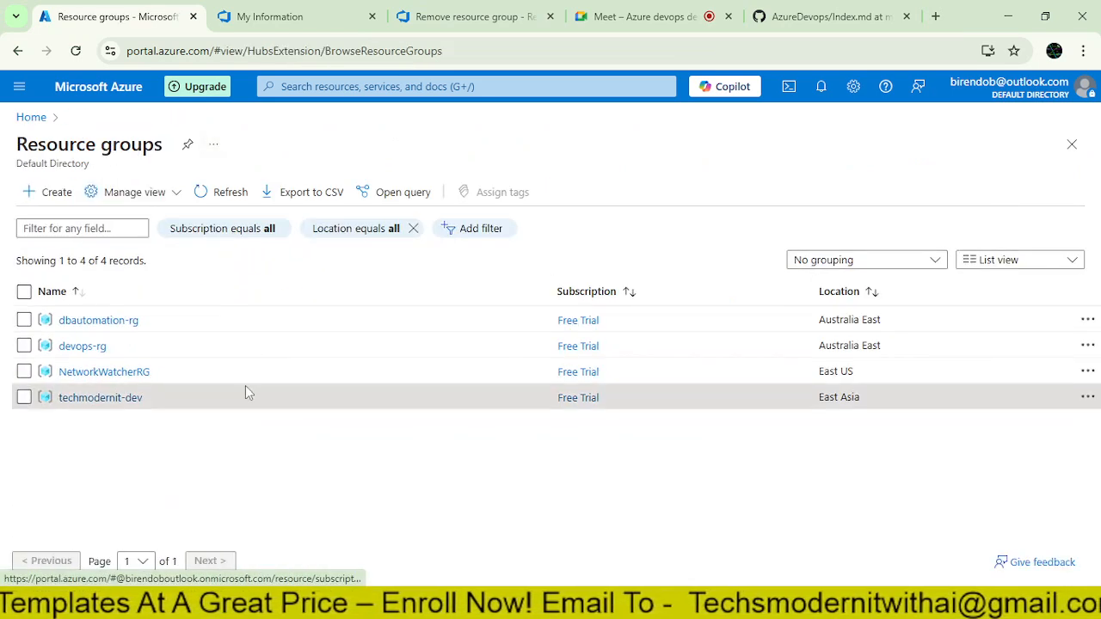
drag(142, 398, 53, 401)
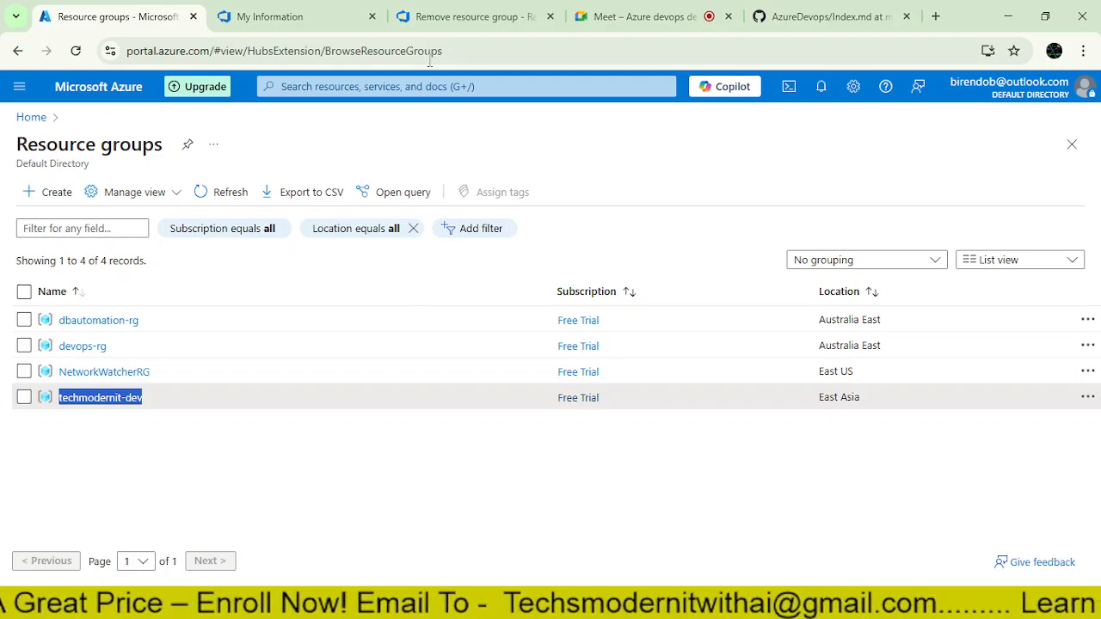
Step: Check the release's agent job log, refresh the portal's resource groups, and open techmodernit-dev to highlight its status notice
click(456, 17)
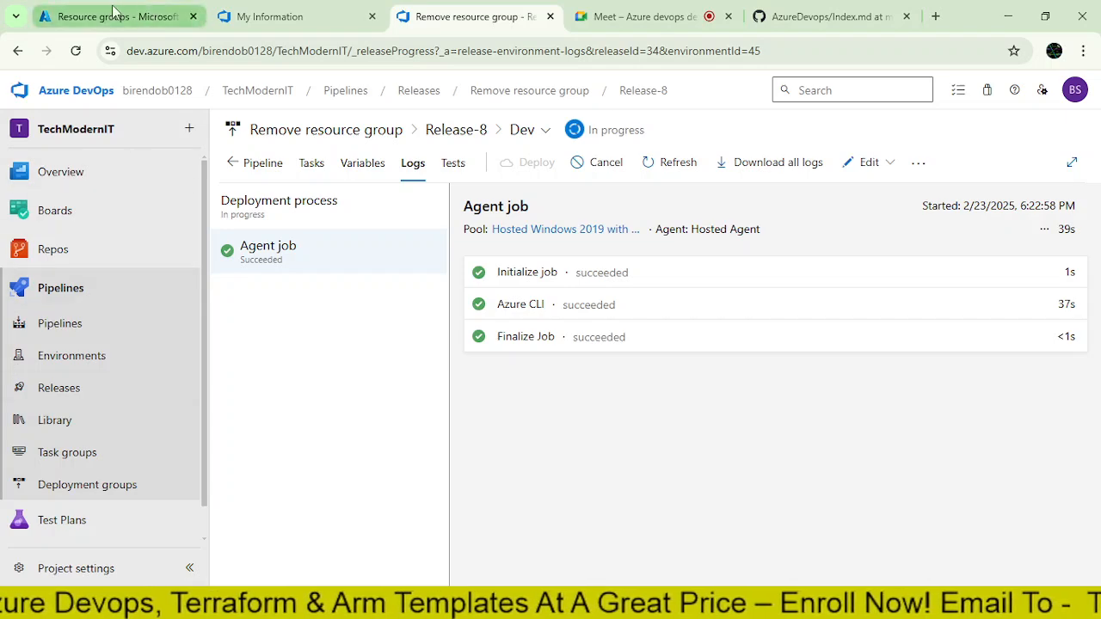
click(109, 19)
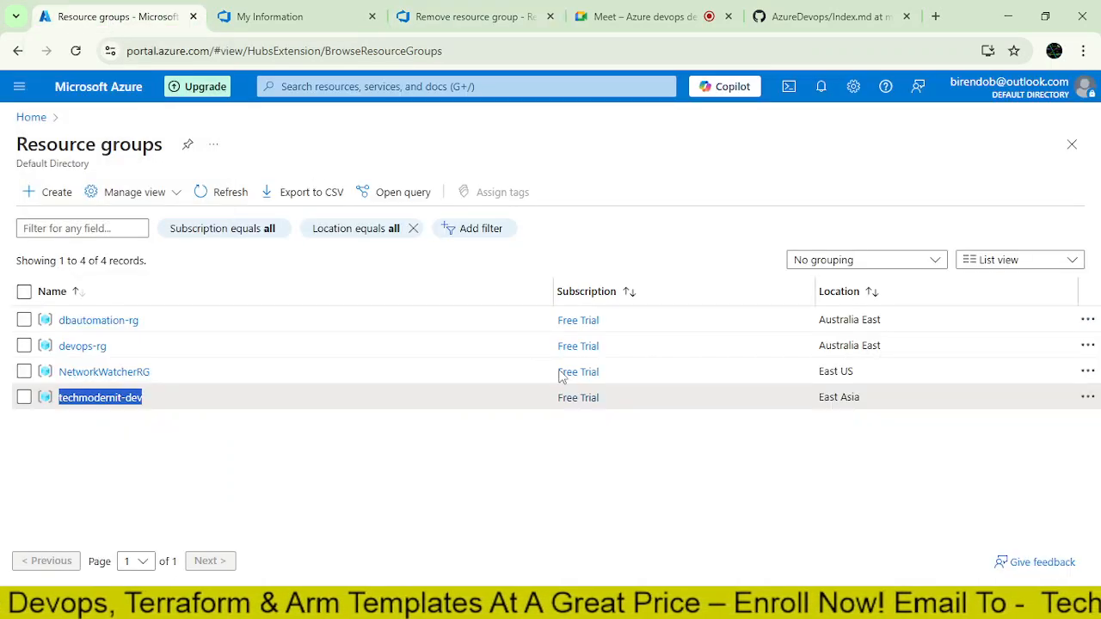
click(230, 191)
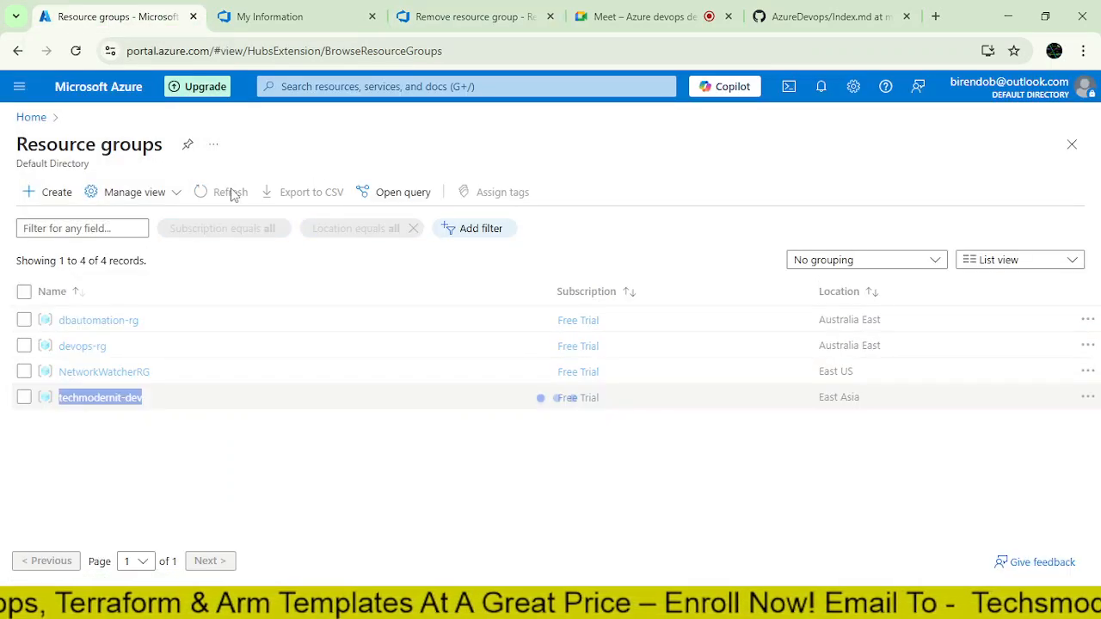
click(95, 400)
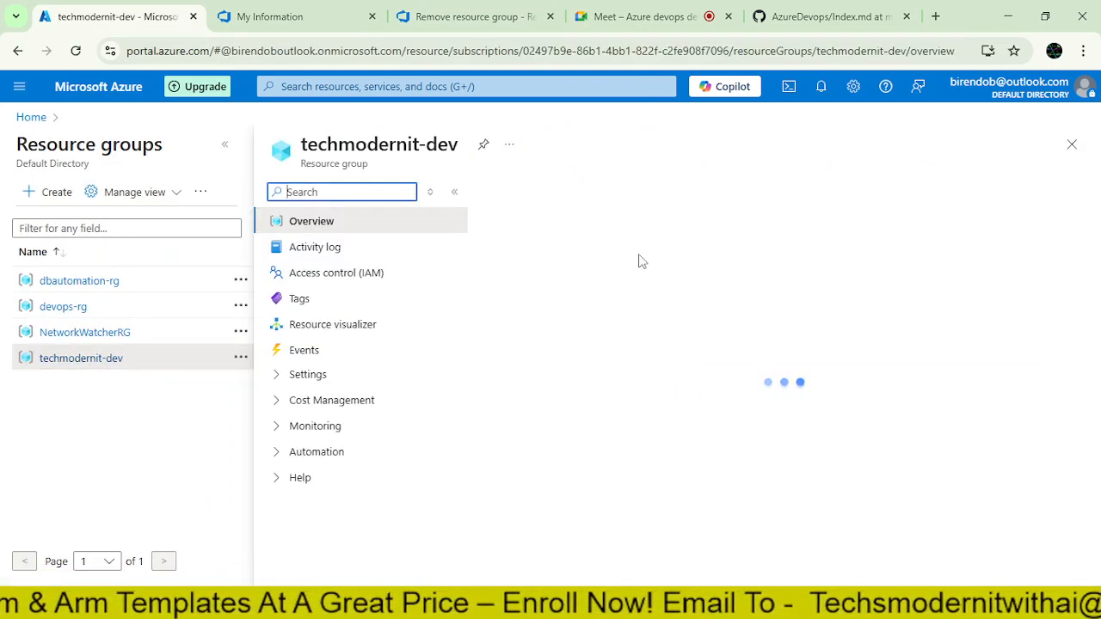
drag(514, 234, 603, 228)
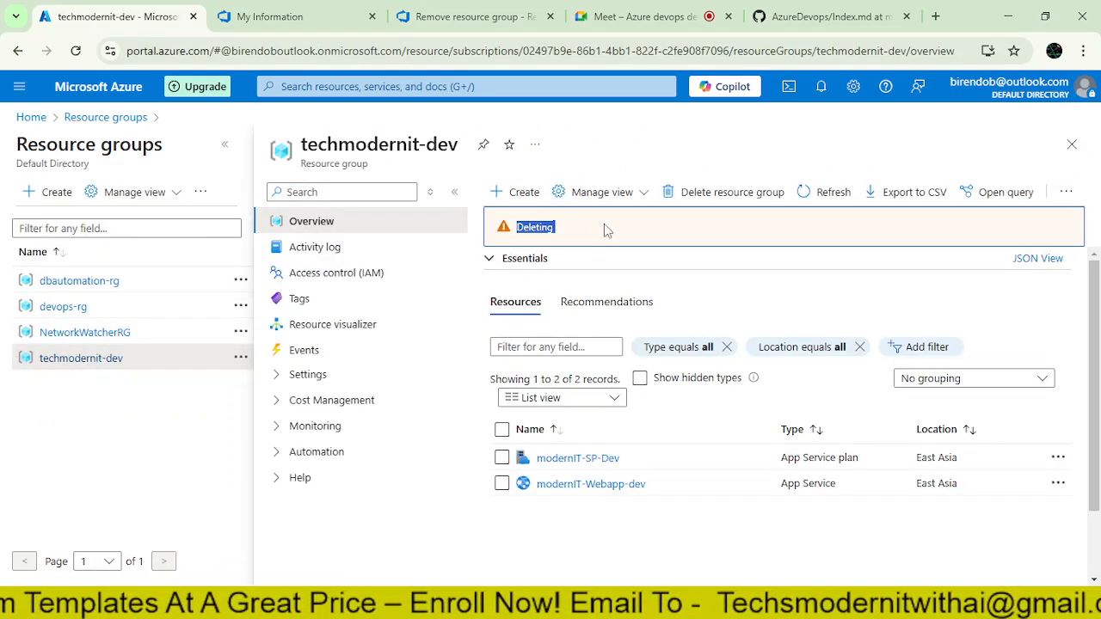
Step: Clear the highlighted status text and refresh the techmodernit-dev overview repeatedly to check its deletion status
click(513, 227)
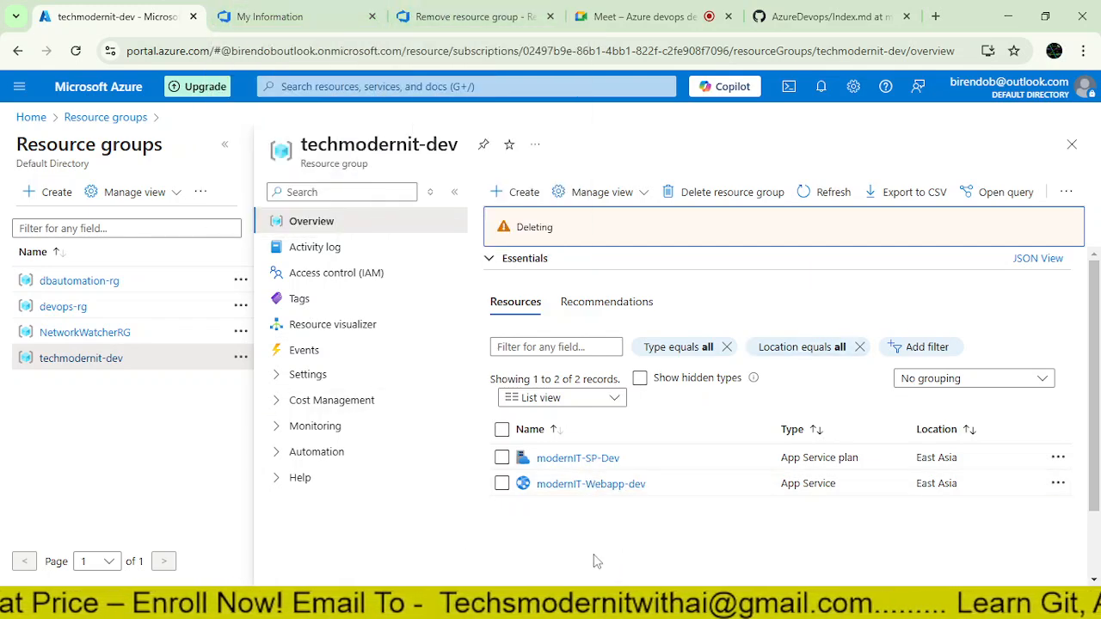
click(831, 191)
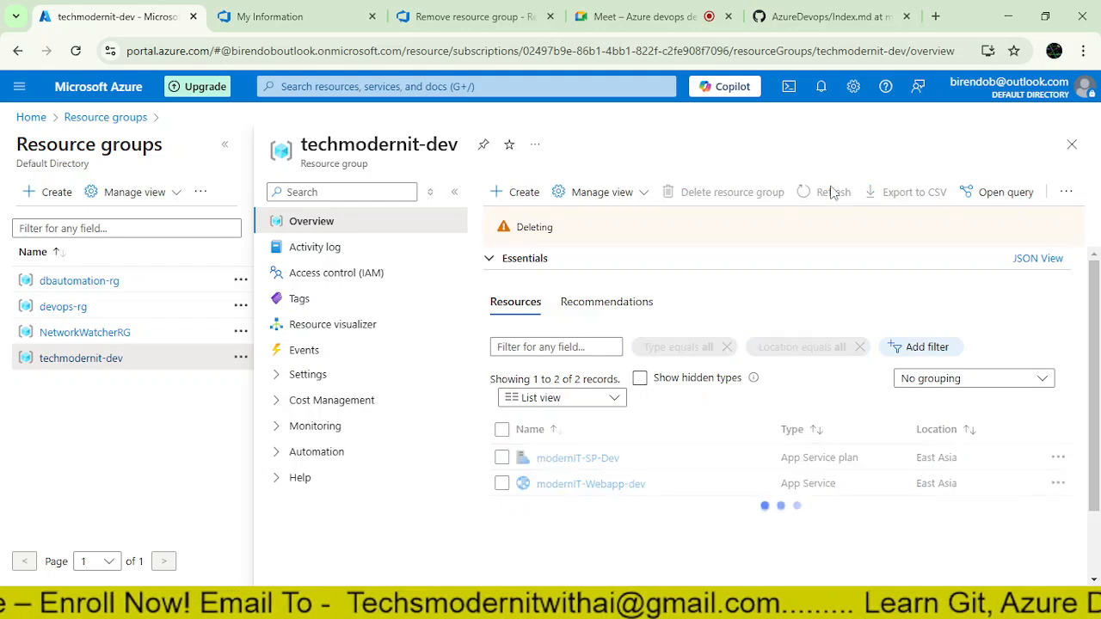
click(830, 190)
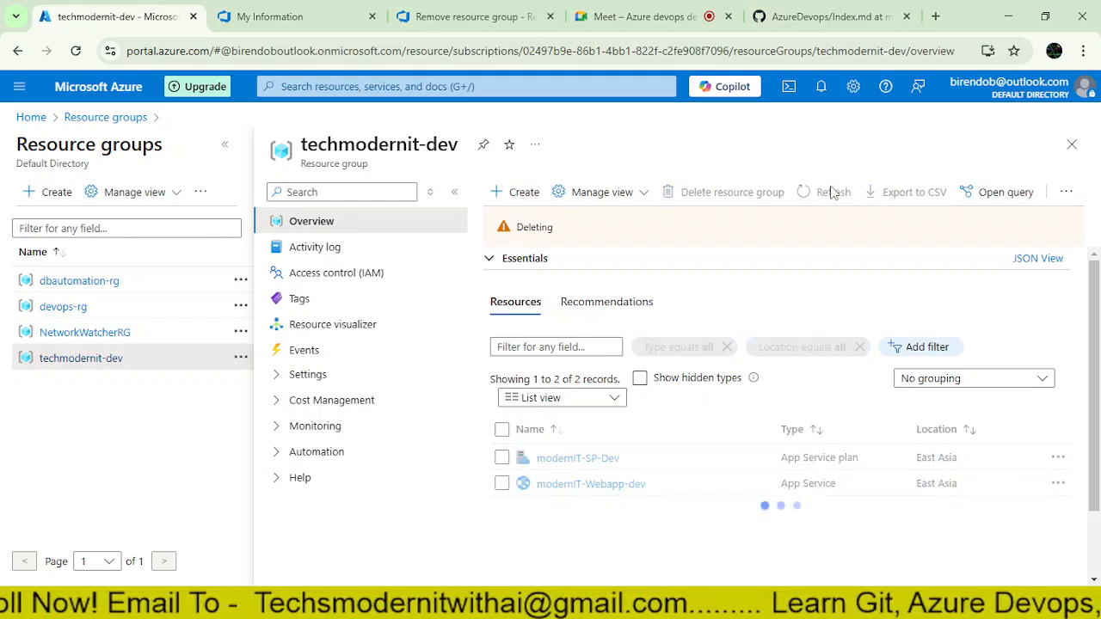
click(831, 191)
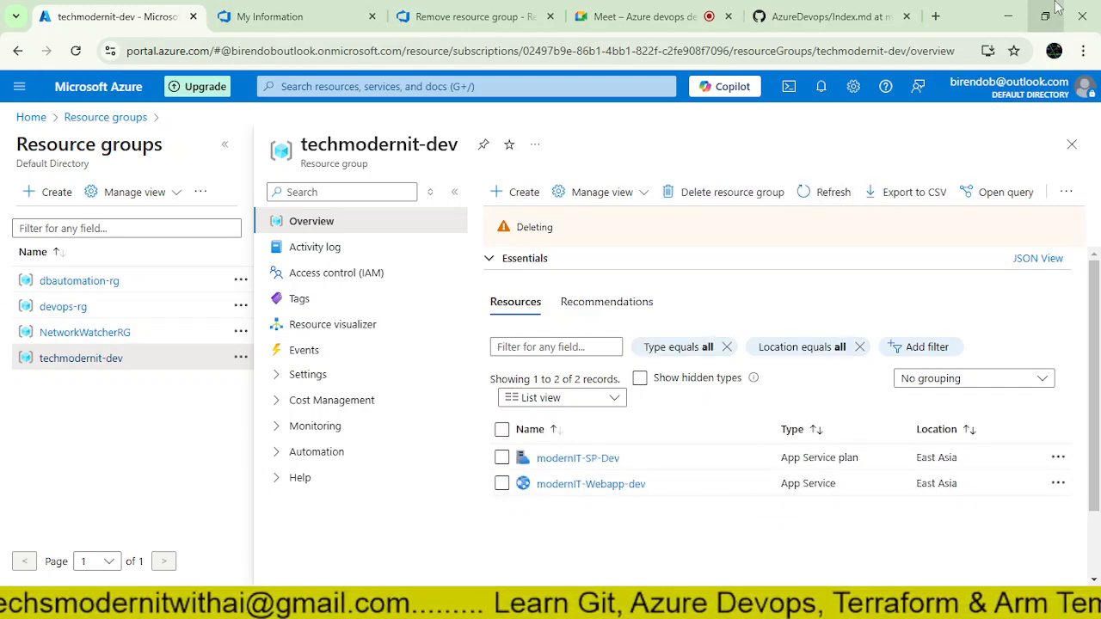
click(836, 191)
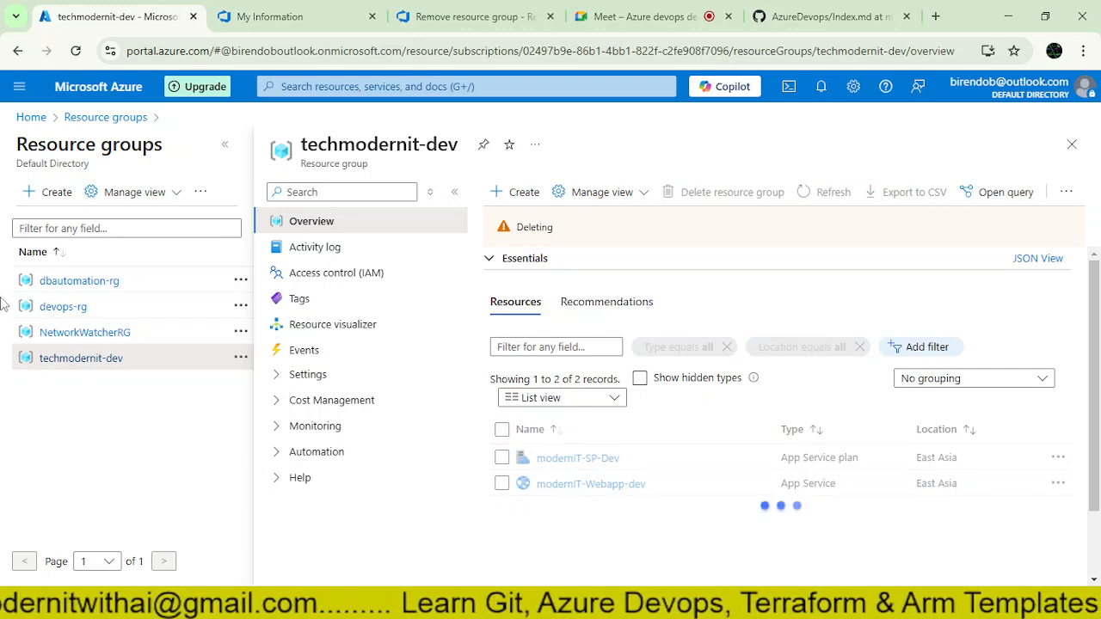
Step: Return to the resource groups list and refresh it several times, dismissing the simplified view suggestion
click(95, 117)
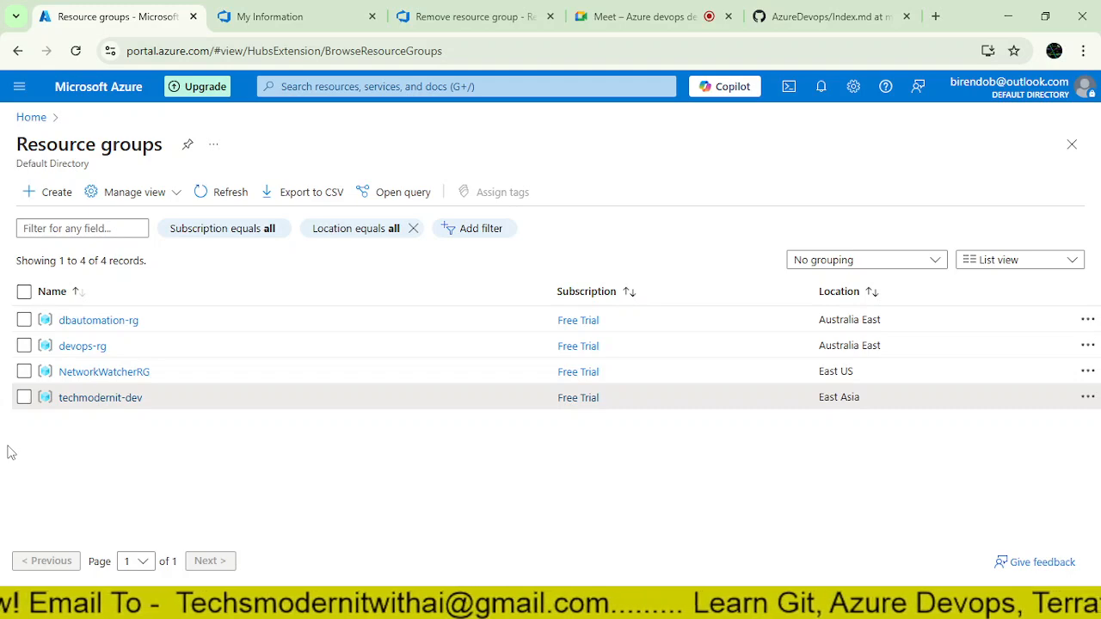
click(222, 195)
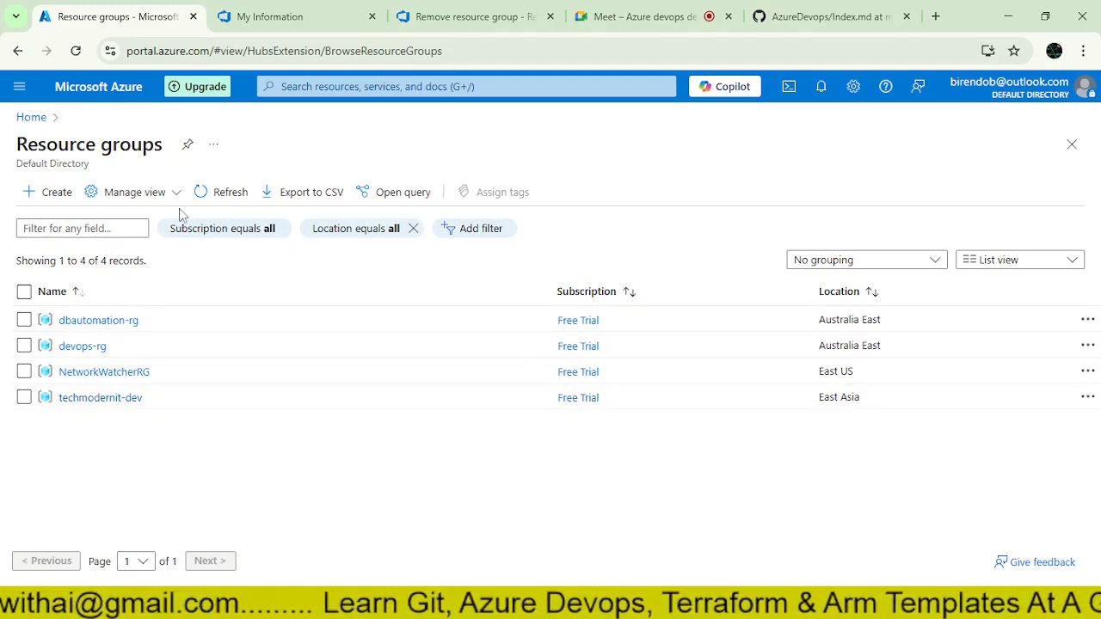
click(211, 191)
click(210, 192)
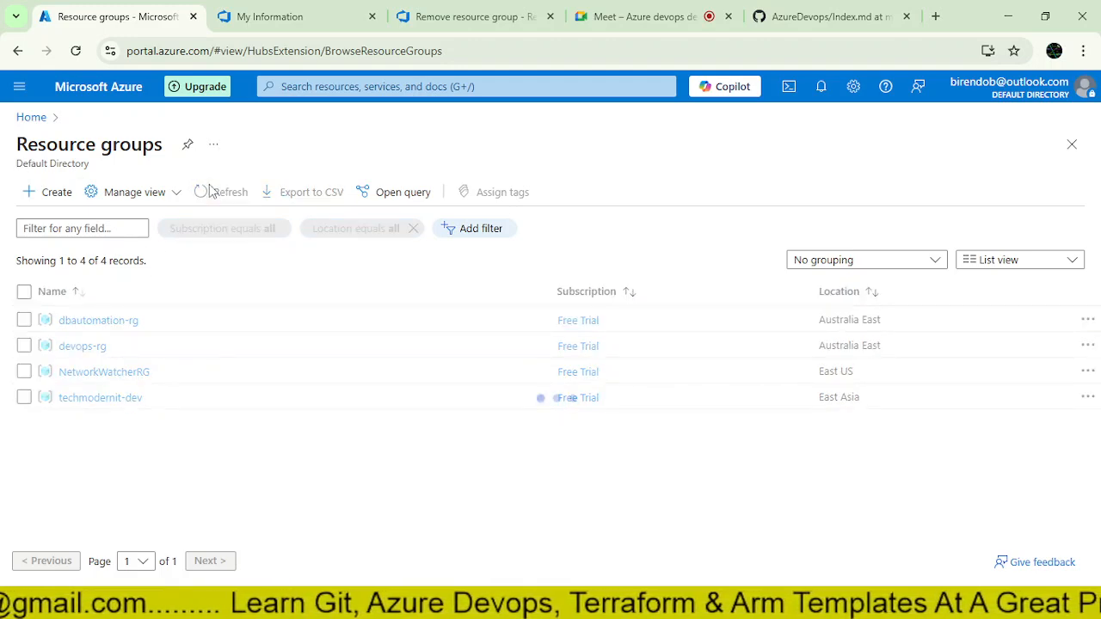
click(210, 191)
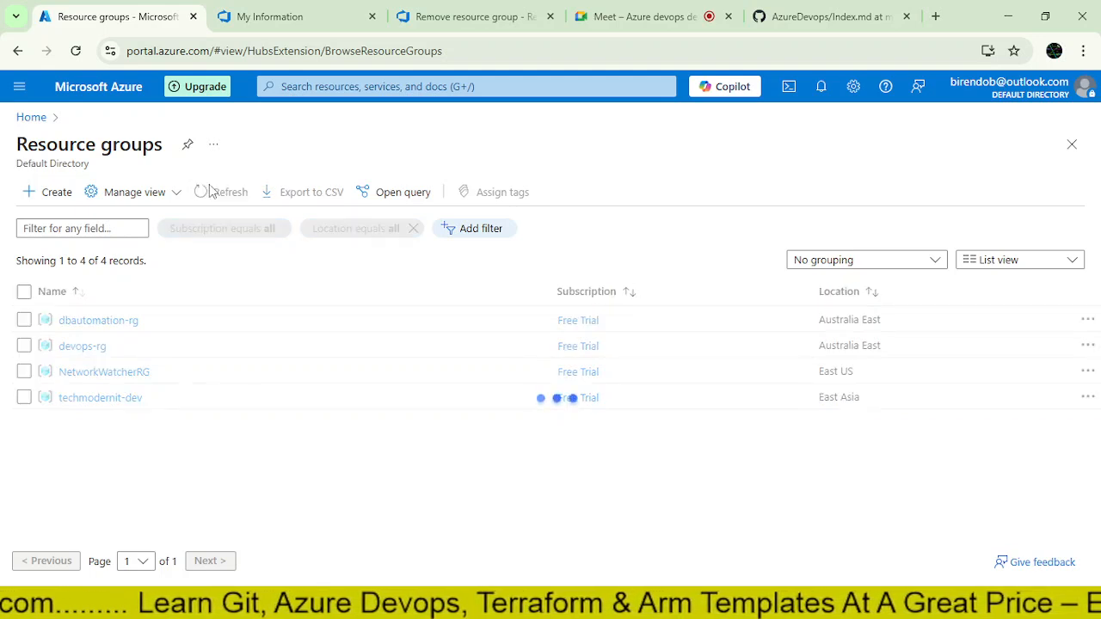
click(211, 192)
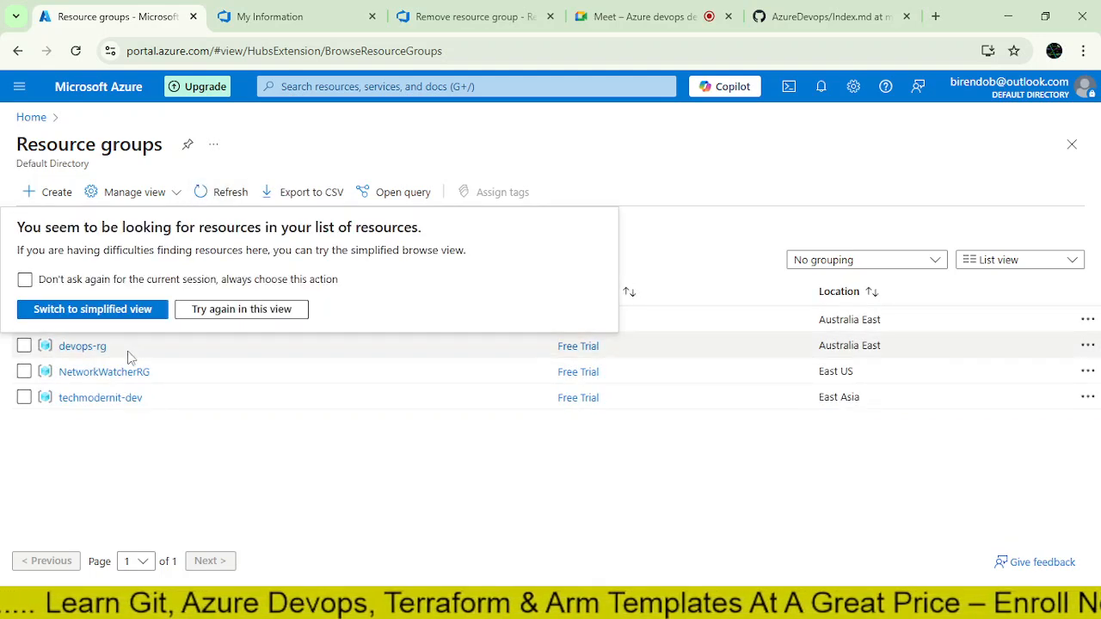
click(921, 183)
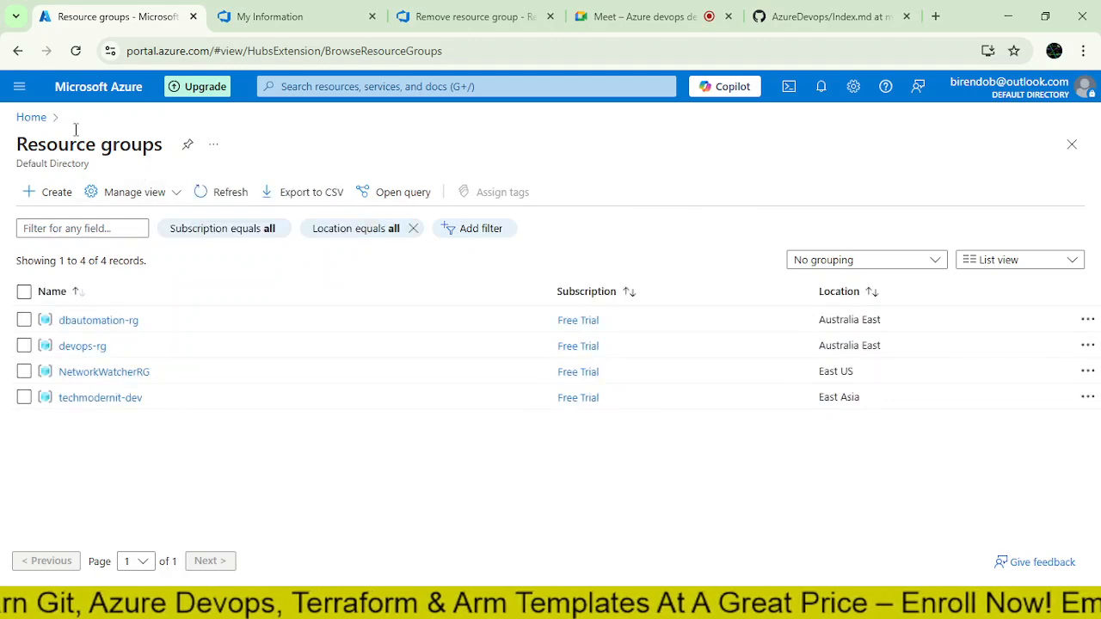
Step: Reload the resource groups list from the portal home and open techmodernit-dev to highlight its status notice
click(31, 118)
click(242, 340)
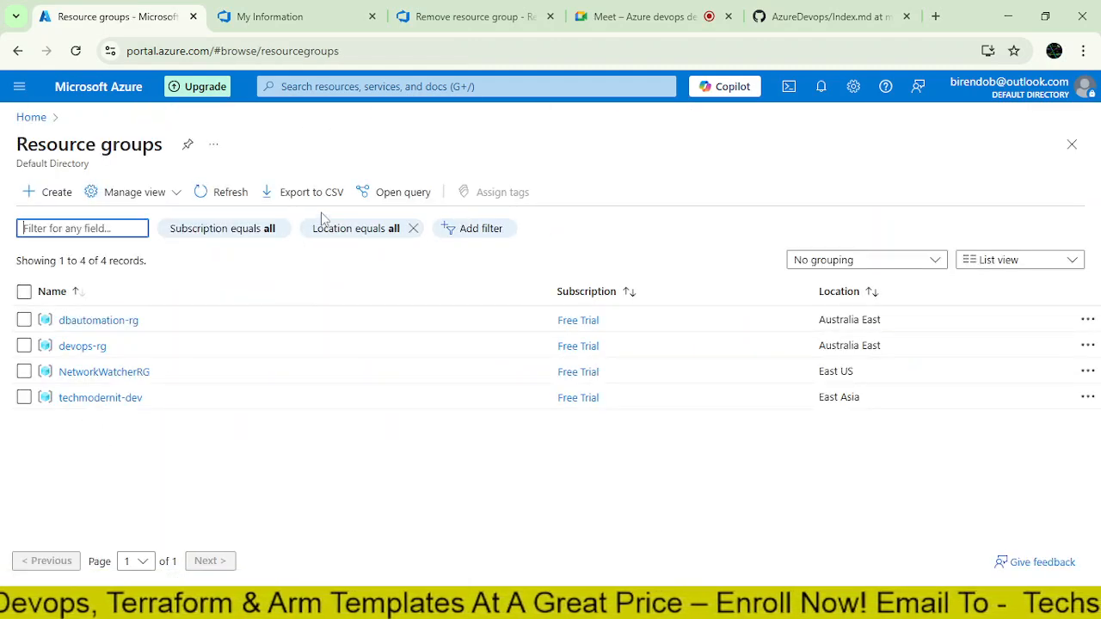
click(229, 196)
click(230, 197)
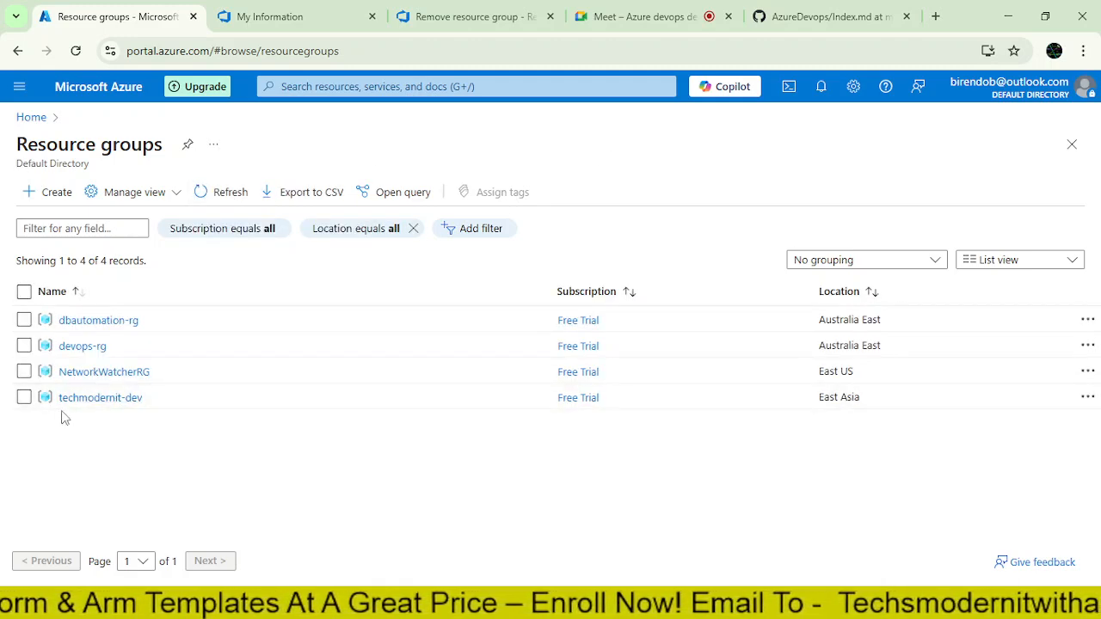
click(83, 401)
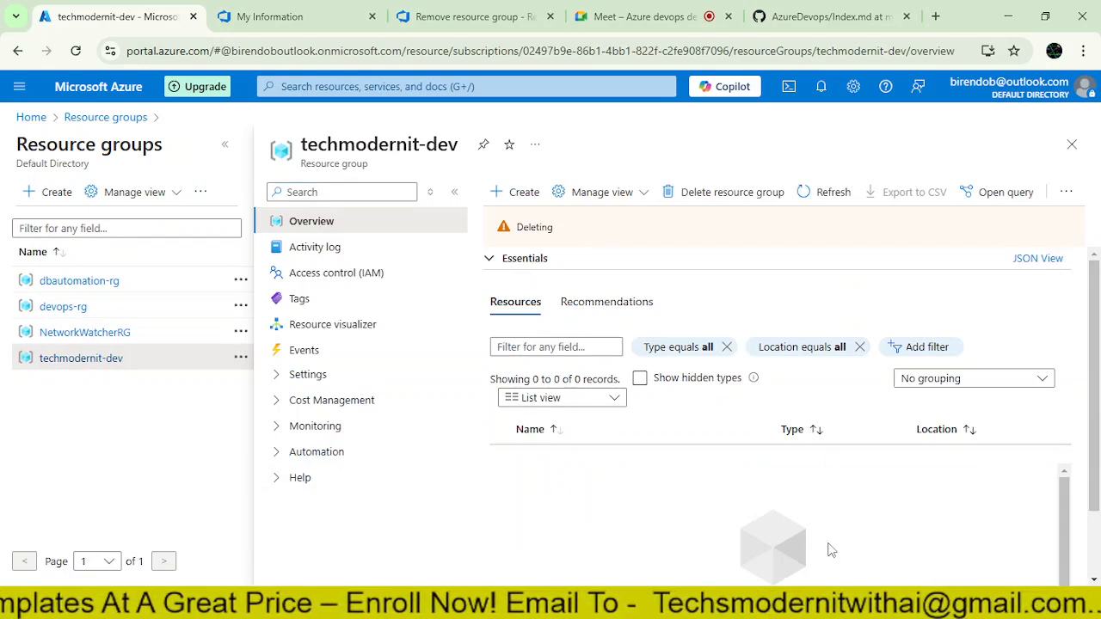
drag(509, 235, 818, 233)
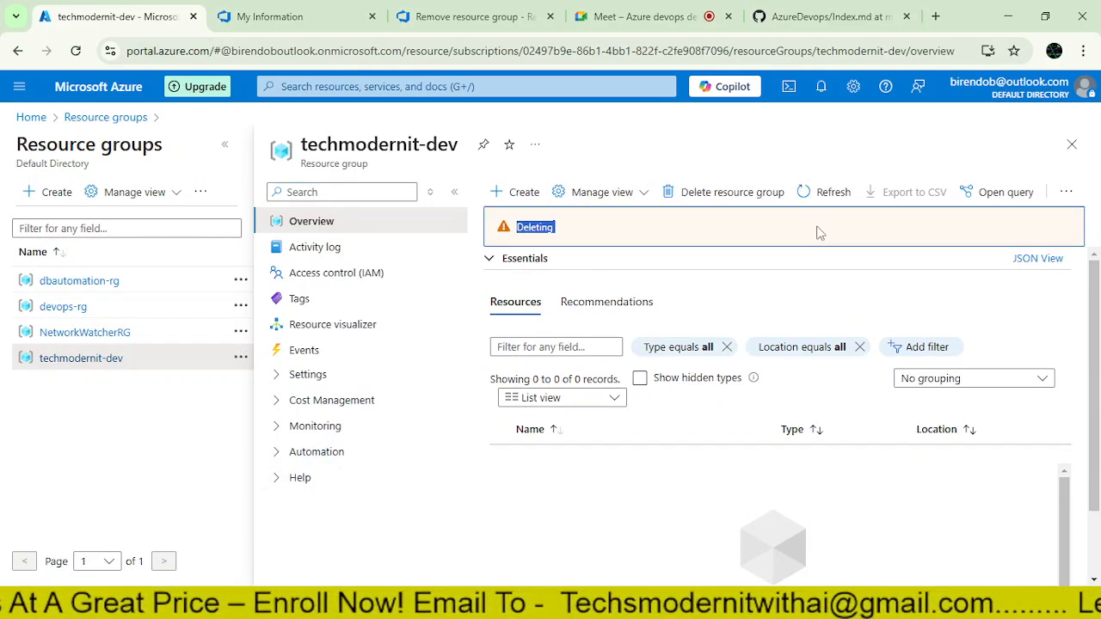
Step: Go back to the resource groups list through the portal home and refresh it to check whether techmodernit-dev is still listed
click(35, 117)
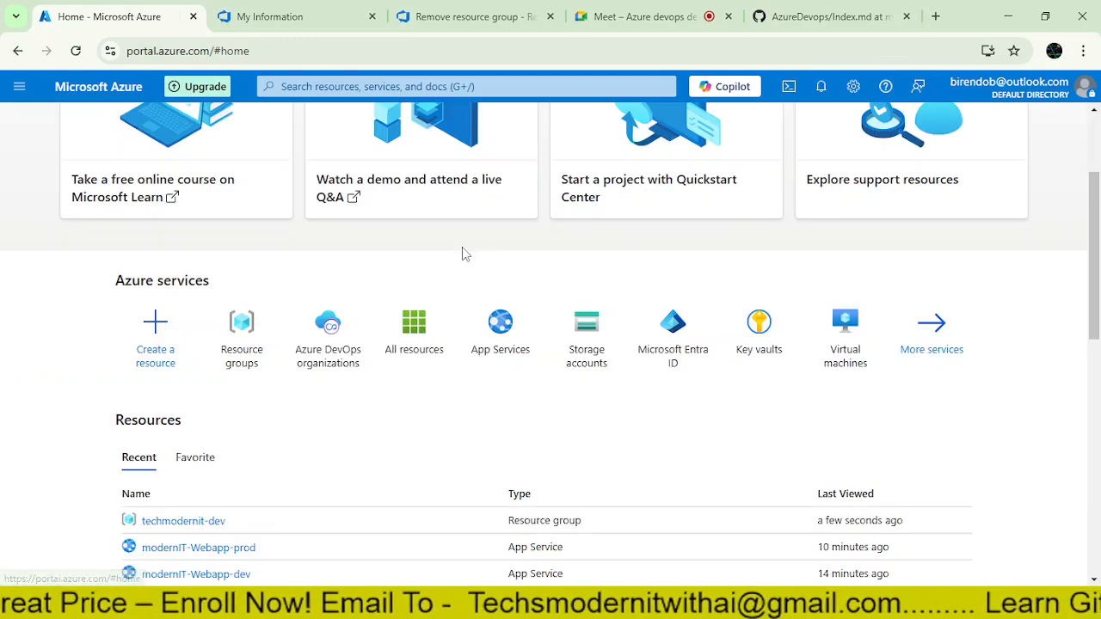
click(232, 333)
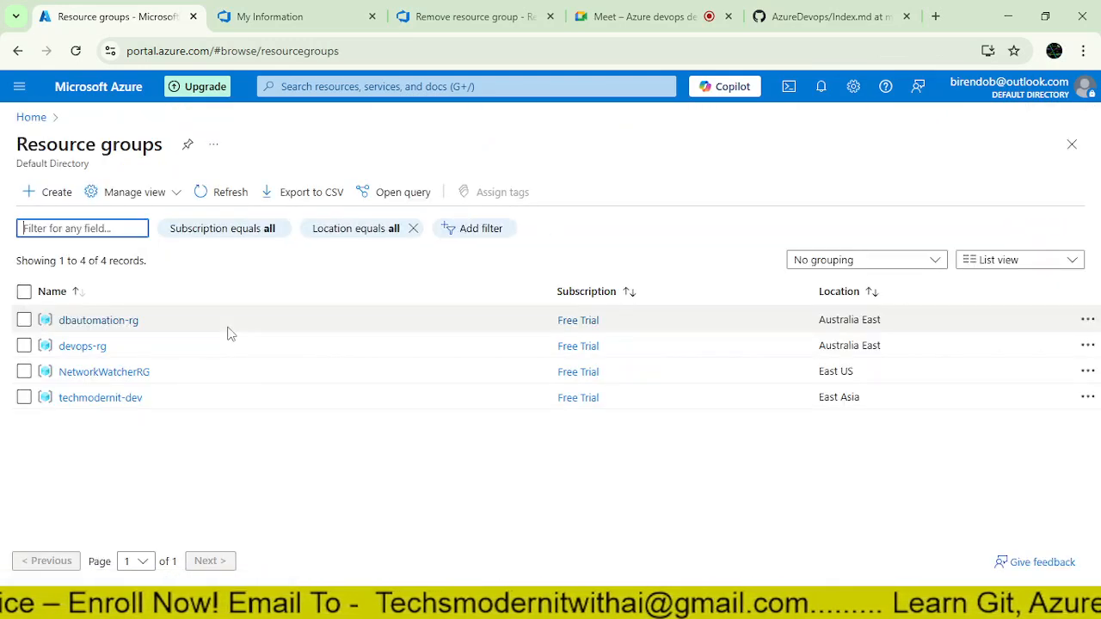
click(228, 194)
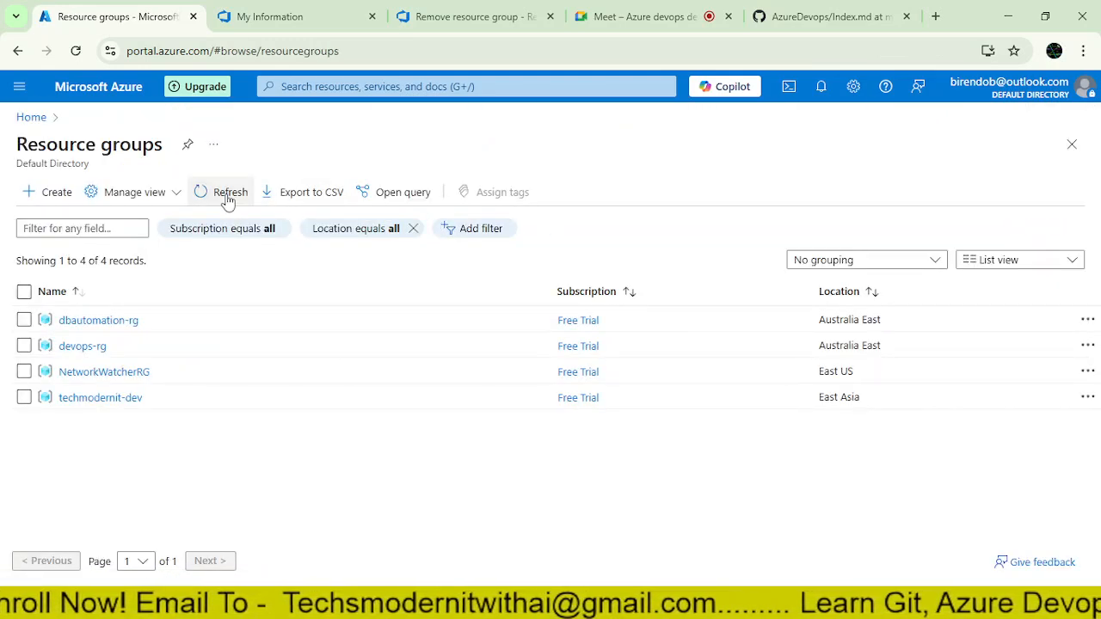
click(227, 195)
click(228, 194)
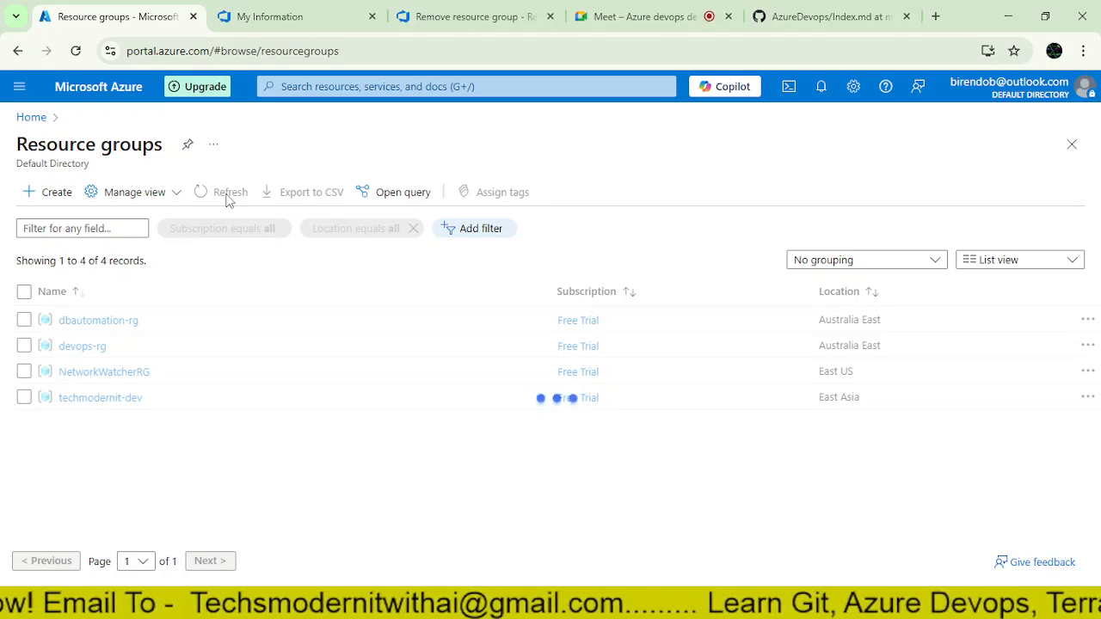
click(228, 194)
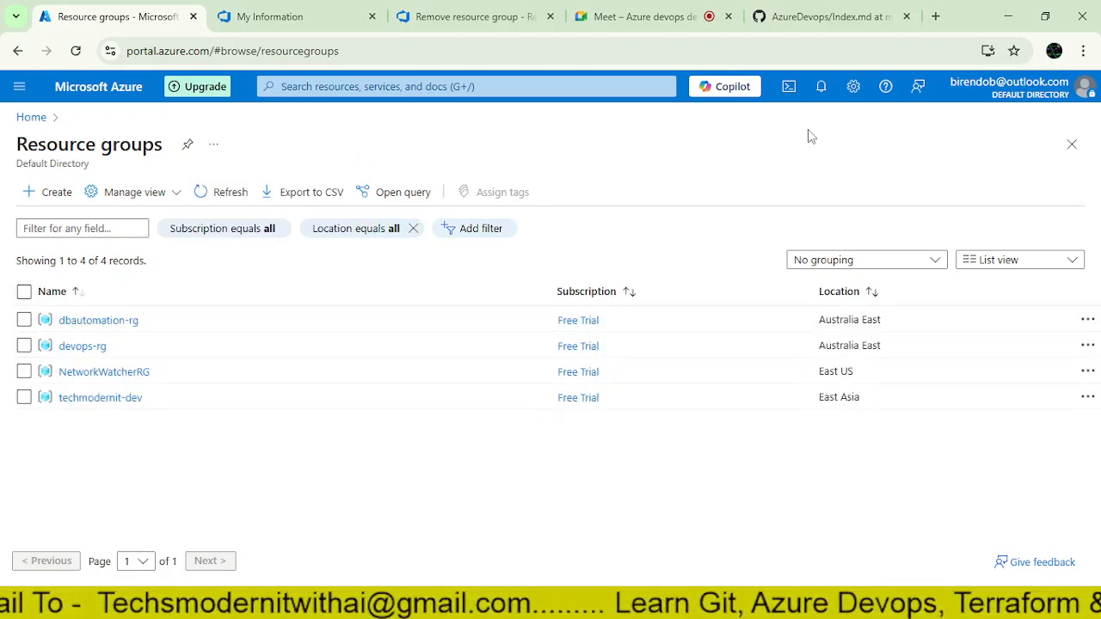
click(221, 194)
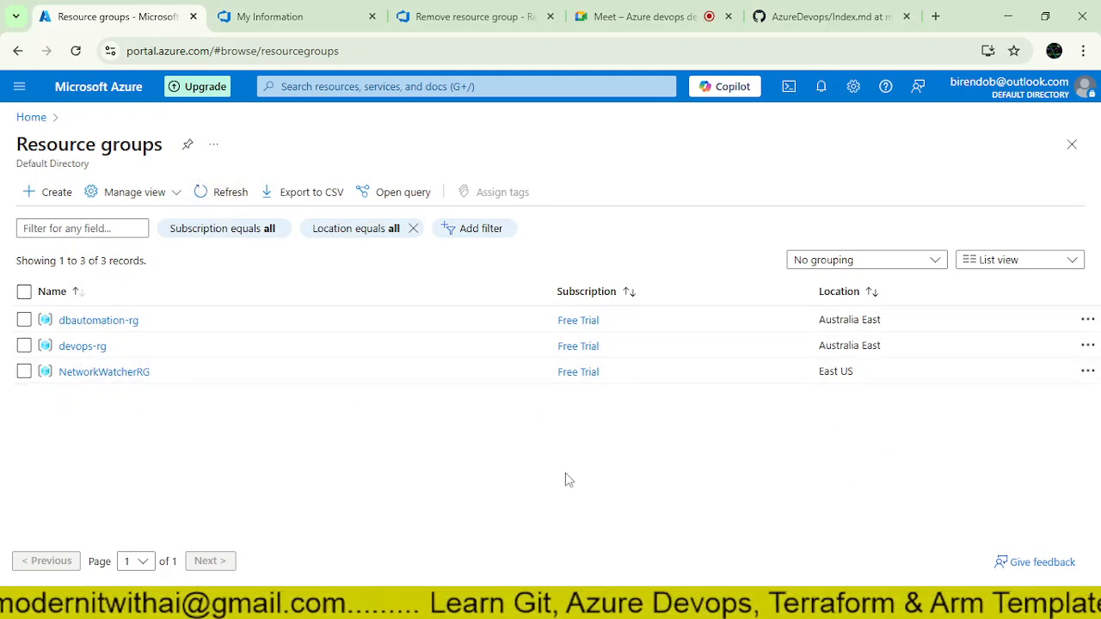
click(215, 201)
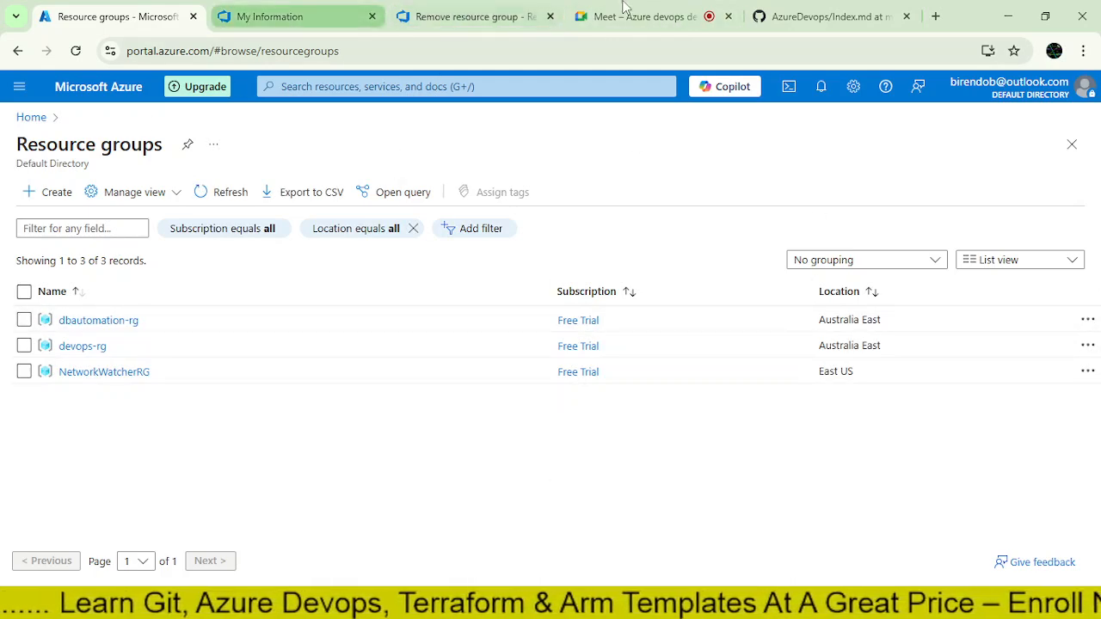
Step: Switch to the AzureDevops Index.md page on GitHub and review the Day 1 to Day 3 topics of the training program
click(821, 16)
scroll(350, 442, down, 3)
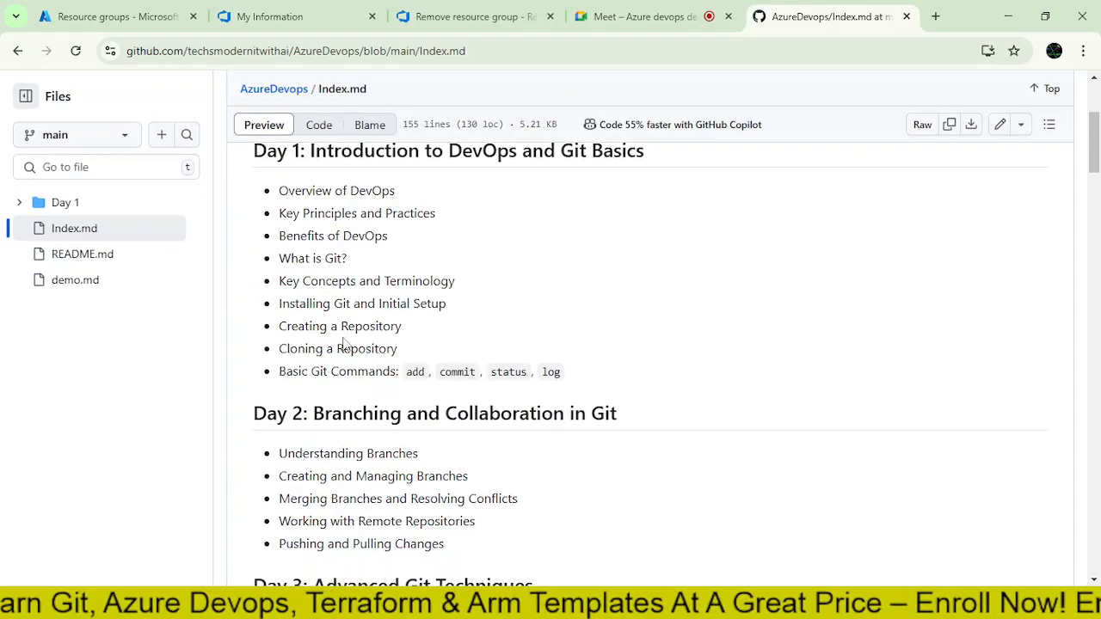
scroll(387, 344, up, 2)
scroll(450, 352, down, 2)
scroll(482, 387, up, 1)
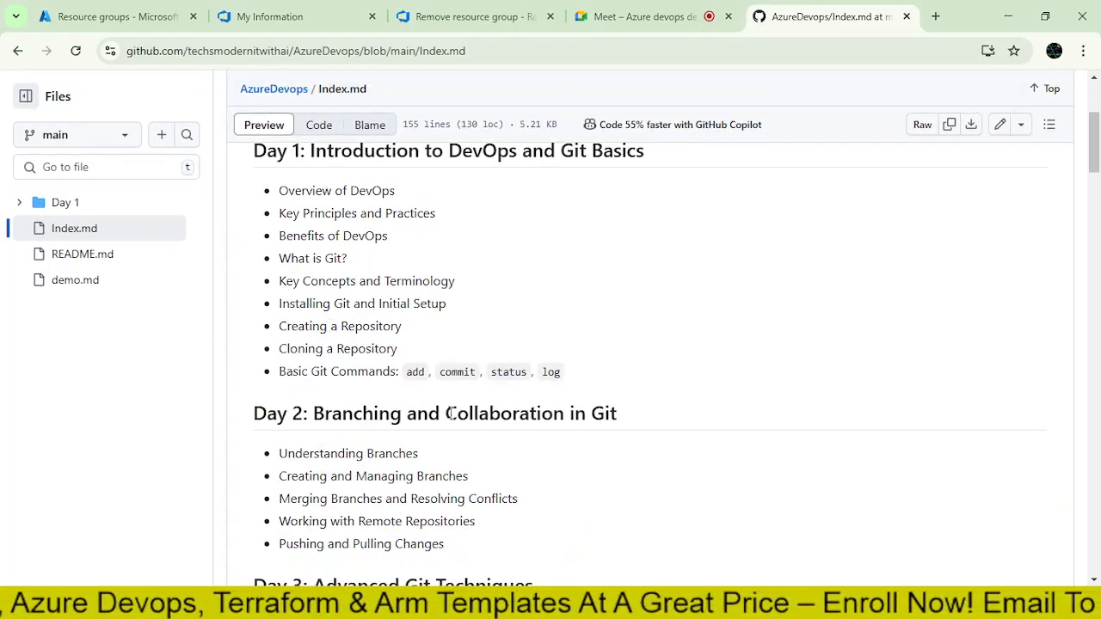
scroll(434, 403, down, 3)
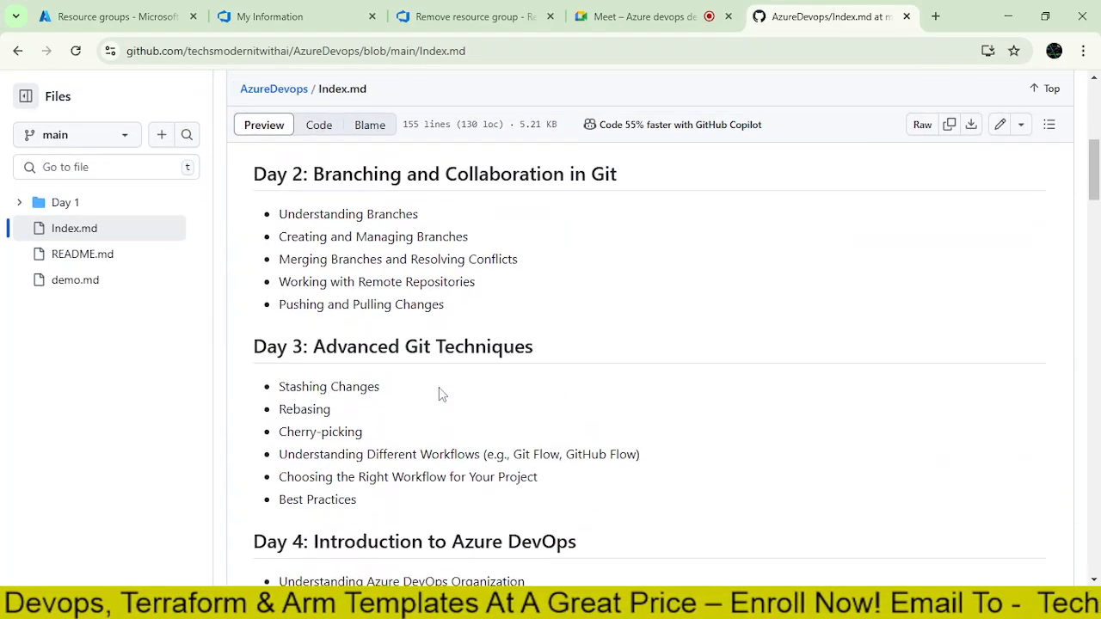
scroll(438, 404, up, 4)
scroll(387, 344, down, 1)
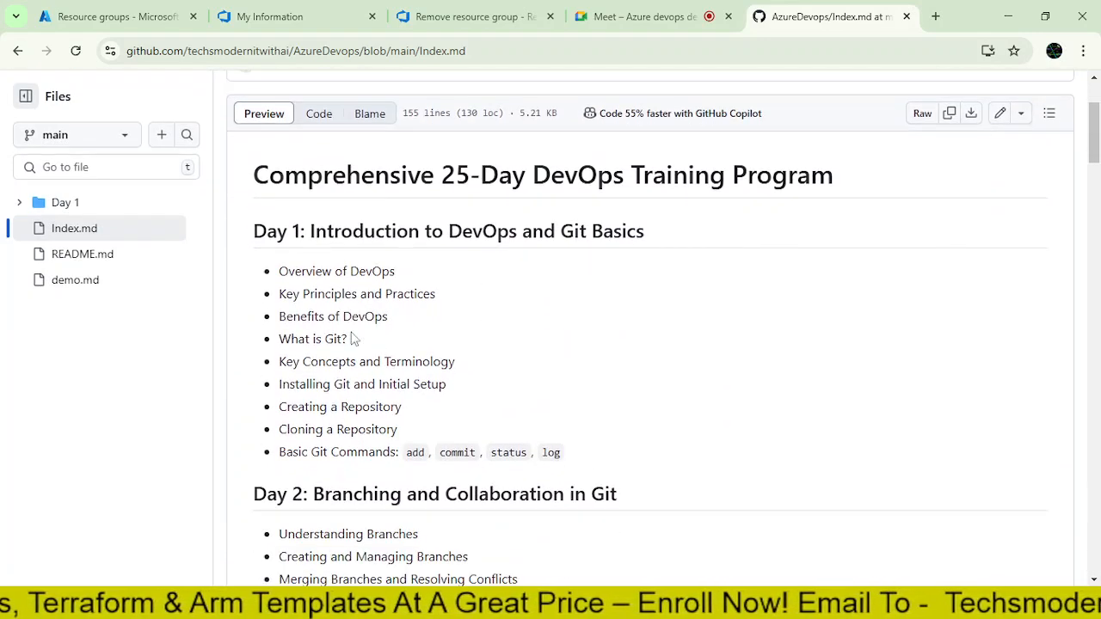
Step: Review the training program's topics from Day 4 on Azure DevOps through Day 14 on Azure DevOps agents
scroll(749, 293, down, 7)
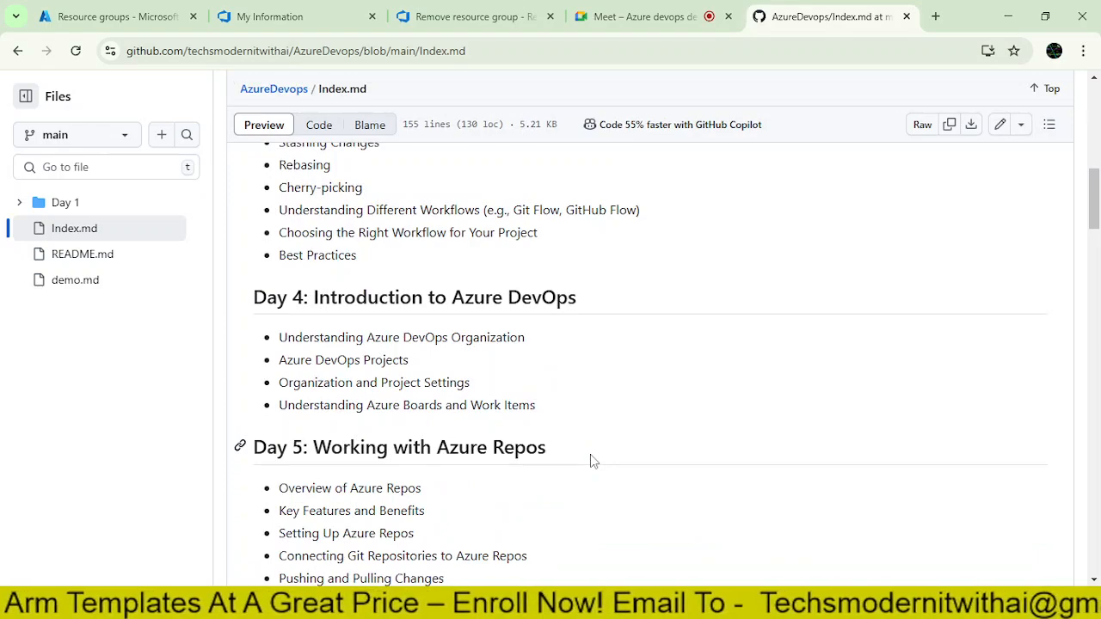
scroll(592, 460, up, 2)
scroll(592, 461, down, 3)
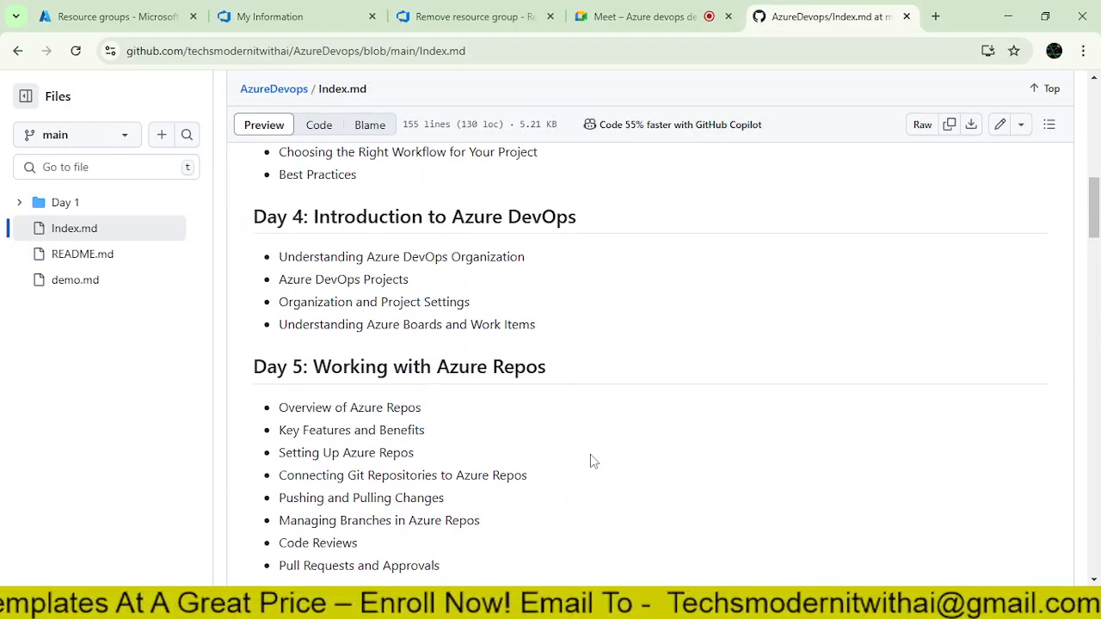
scroll(592, 461, down, 7)
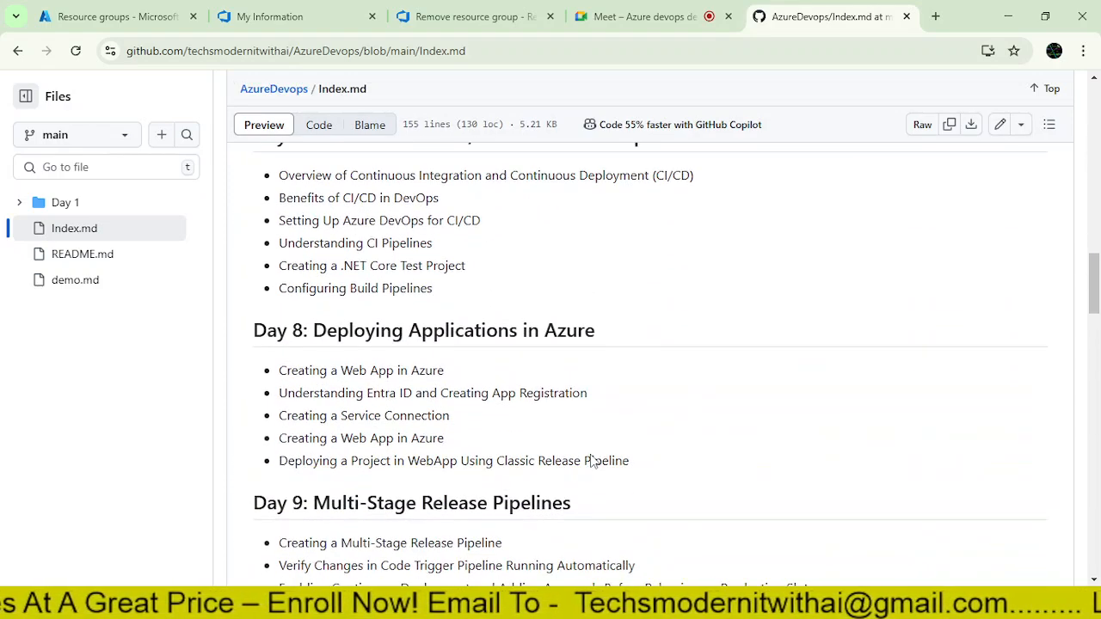
scroll(592, 456, down, 8)
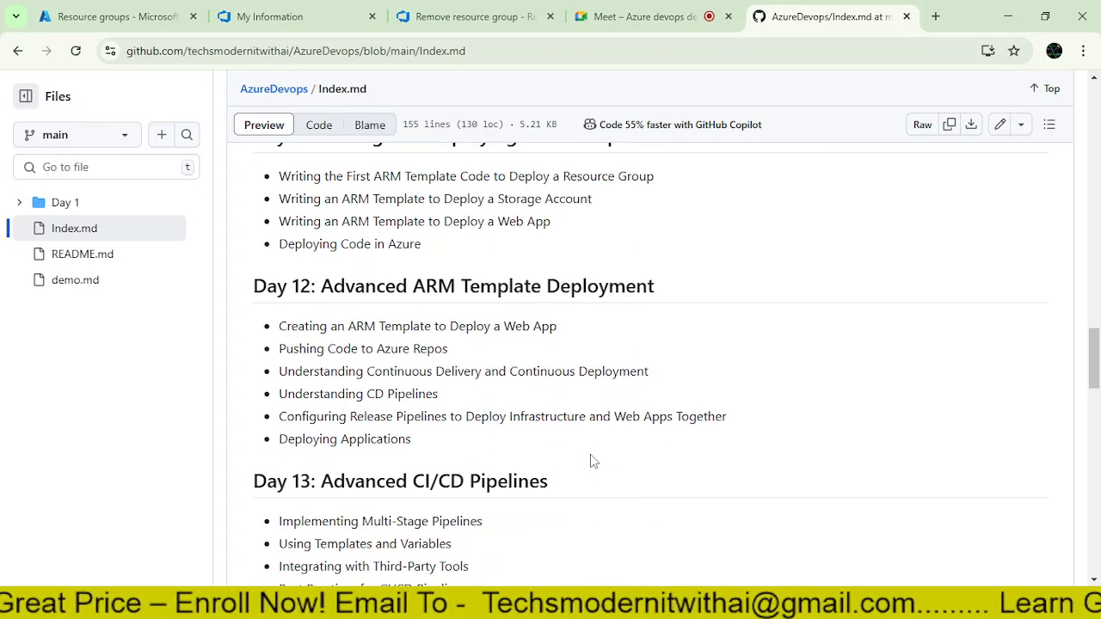
scroll(592, 460, down, 5)
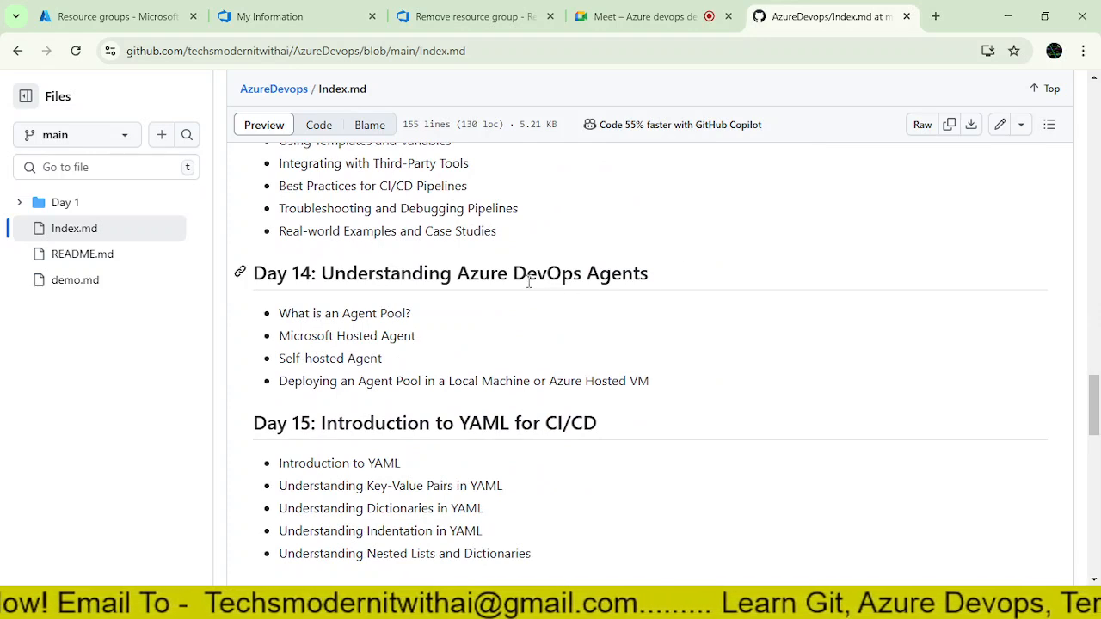
Step: Highlight the Day 14 agent pool topic and the Day 15 YAML heading, and review the remaining topics through Day 25
drag(310, 318, 524, 322)
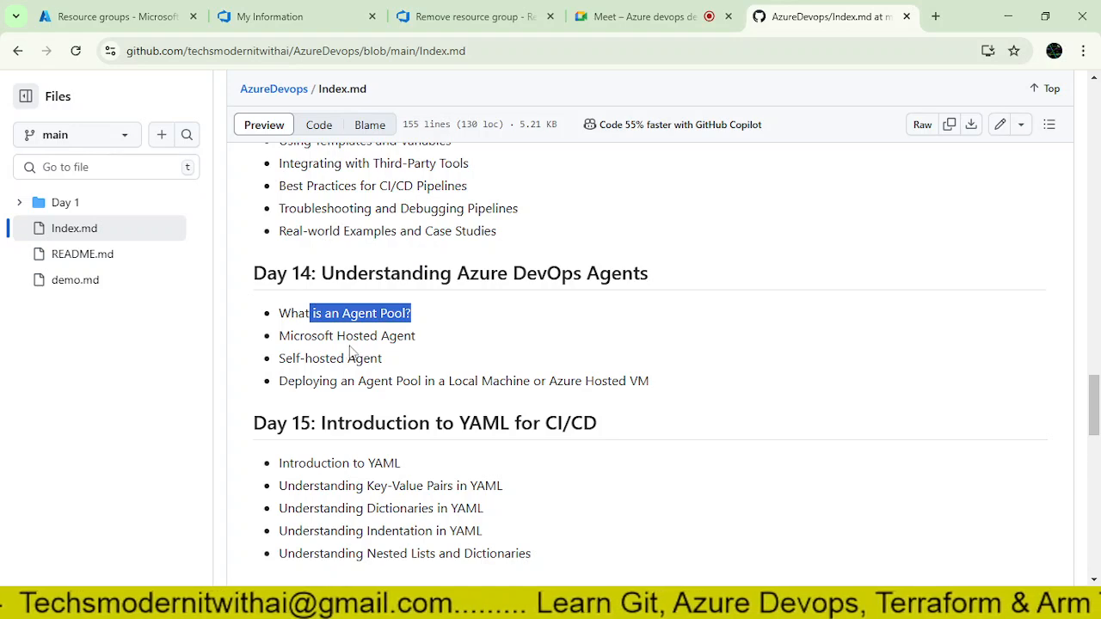
scroll(350, 351, down, 1)
scroll(671, 352, down, 2)
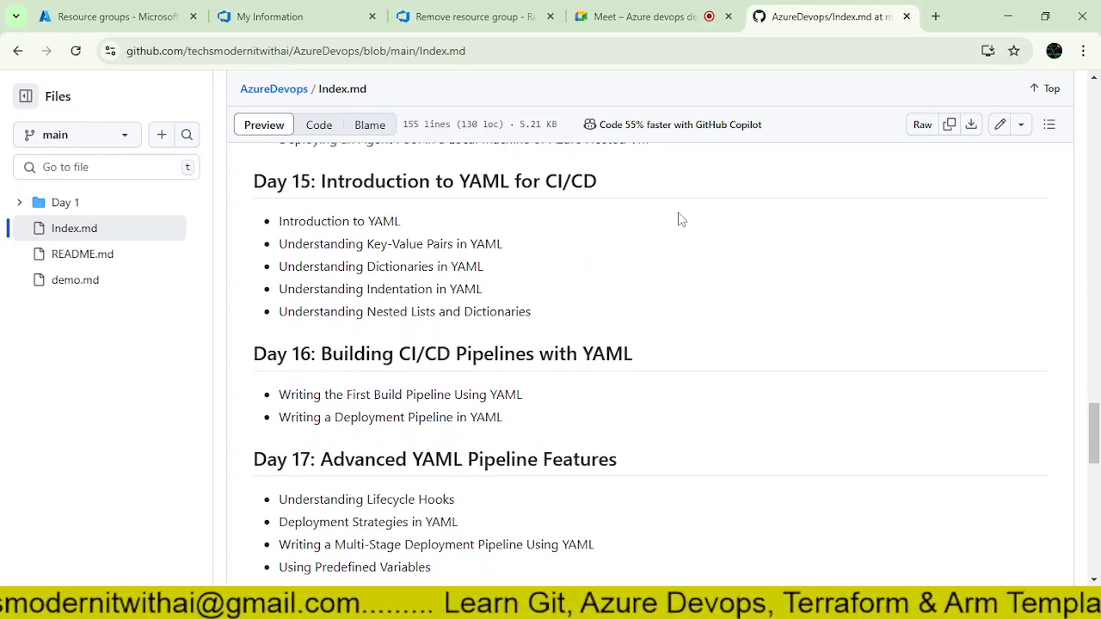
drag(469, 181, 848, 184)
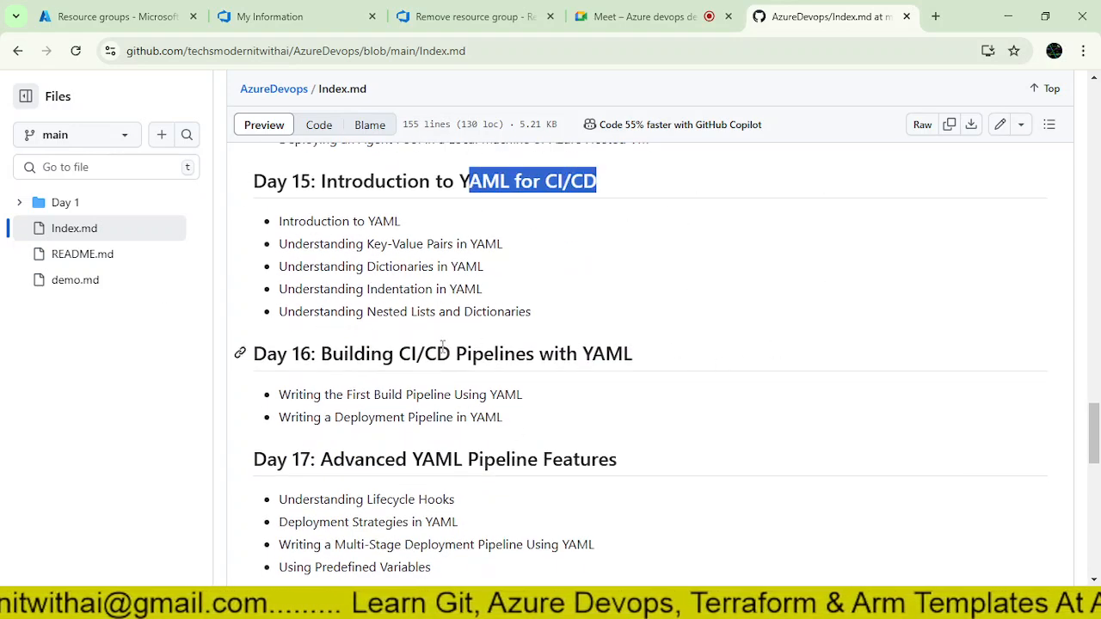
scroll(442, 345, down, 5)
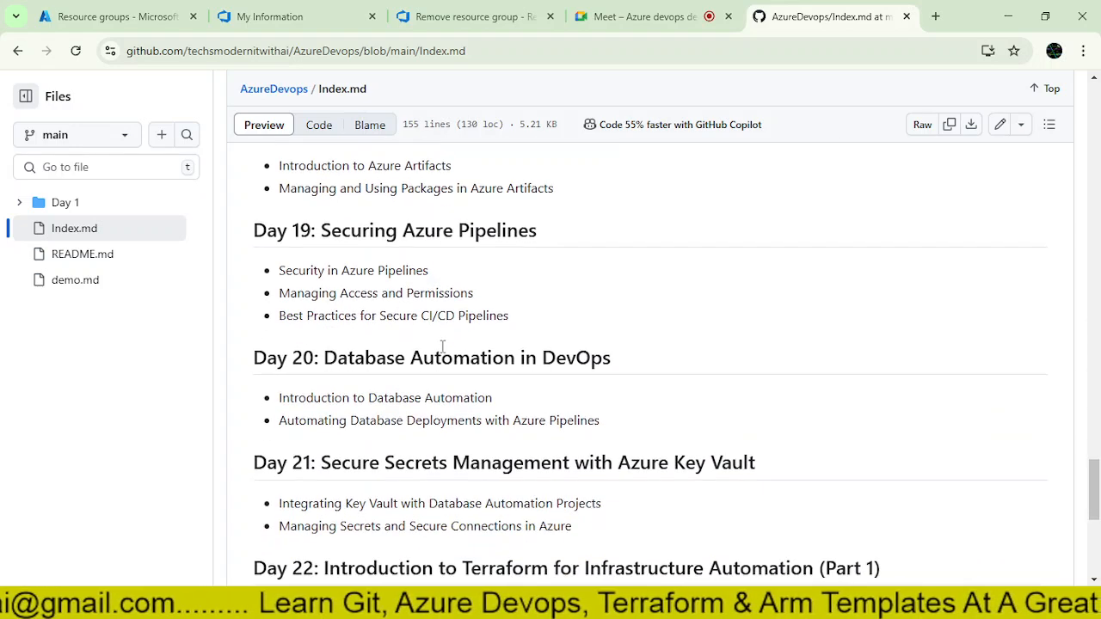
scroll(837, 378, down, 4)
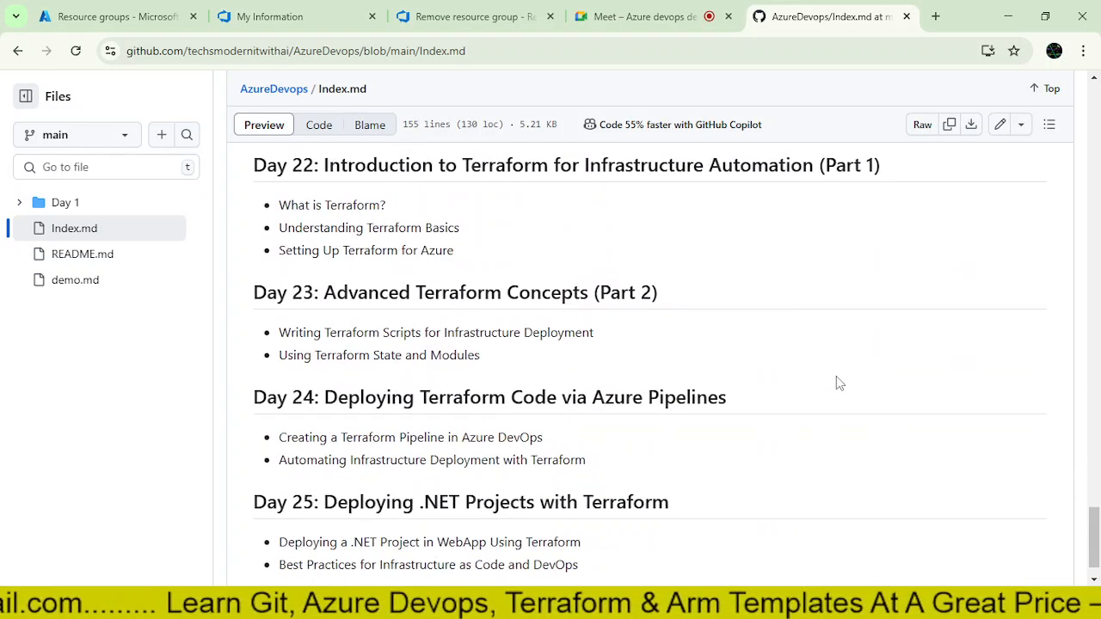
scroll(838, 382, down, 1)
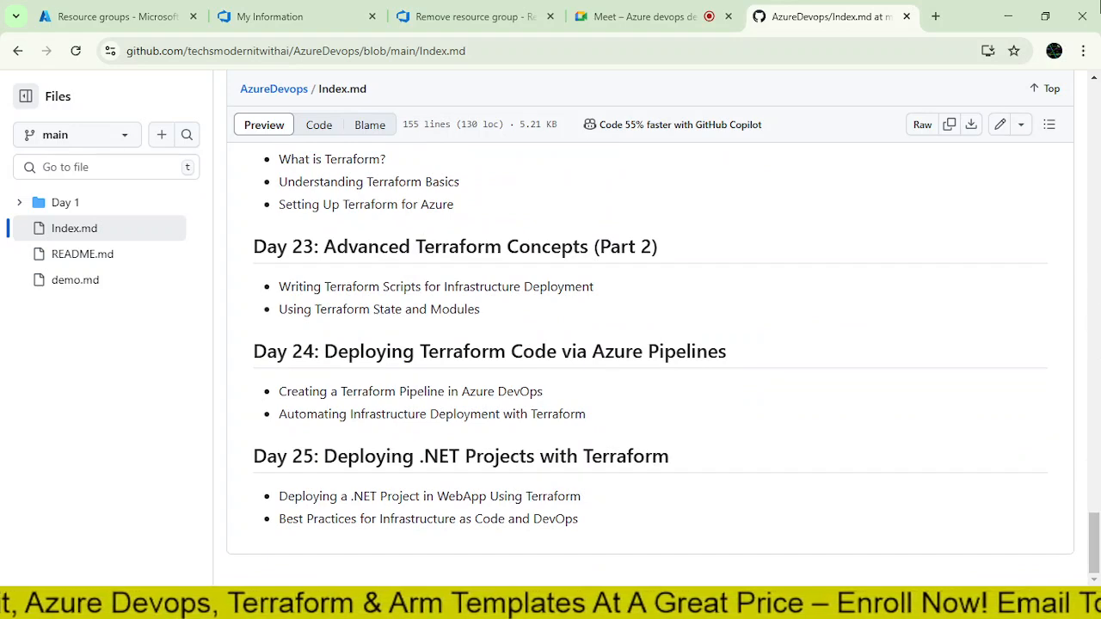
Step: Go back up to the Day 7 and Day 8 topics and switch to the Google Meet call
scroll(501, 339, up, 20)
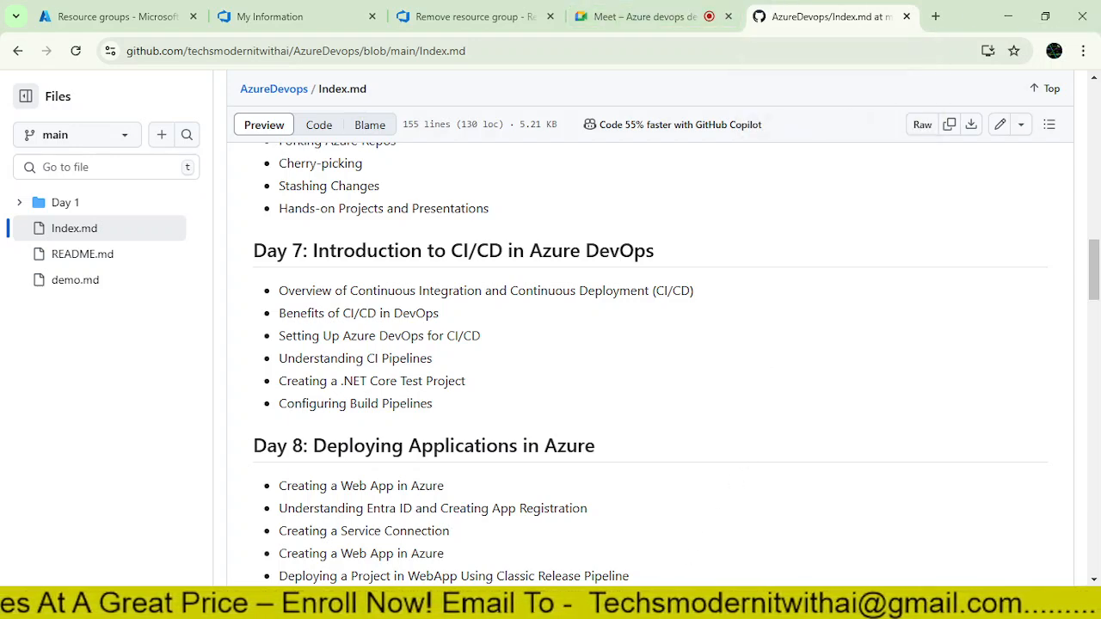
mouse_move(568, 604)
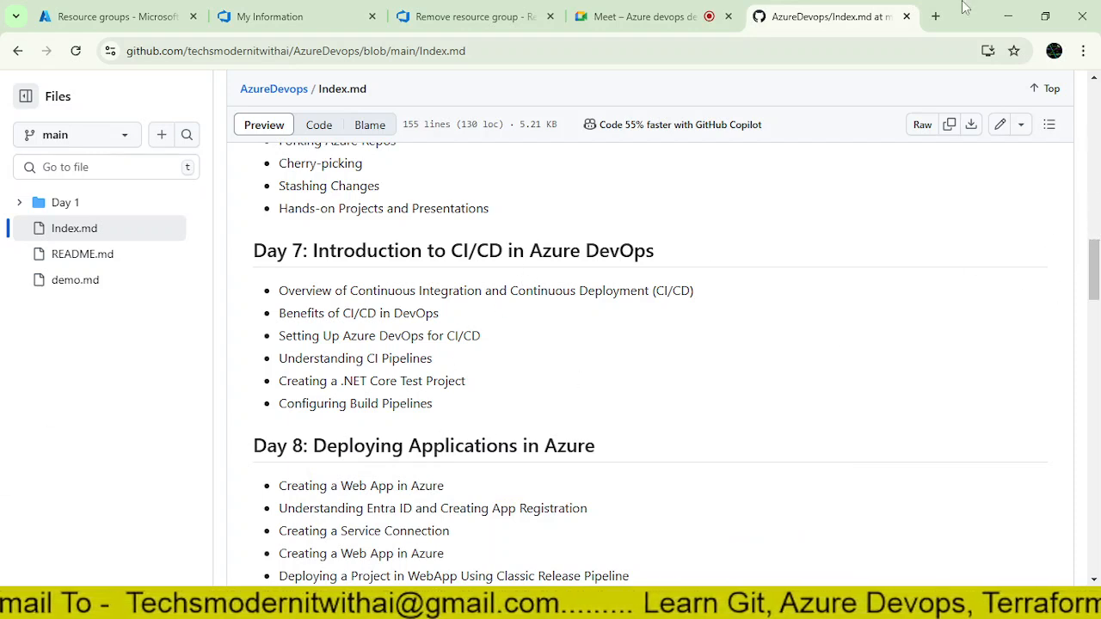
click(649, 19)
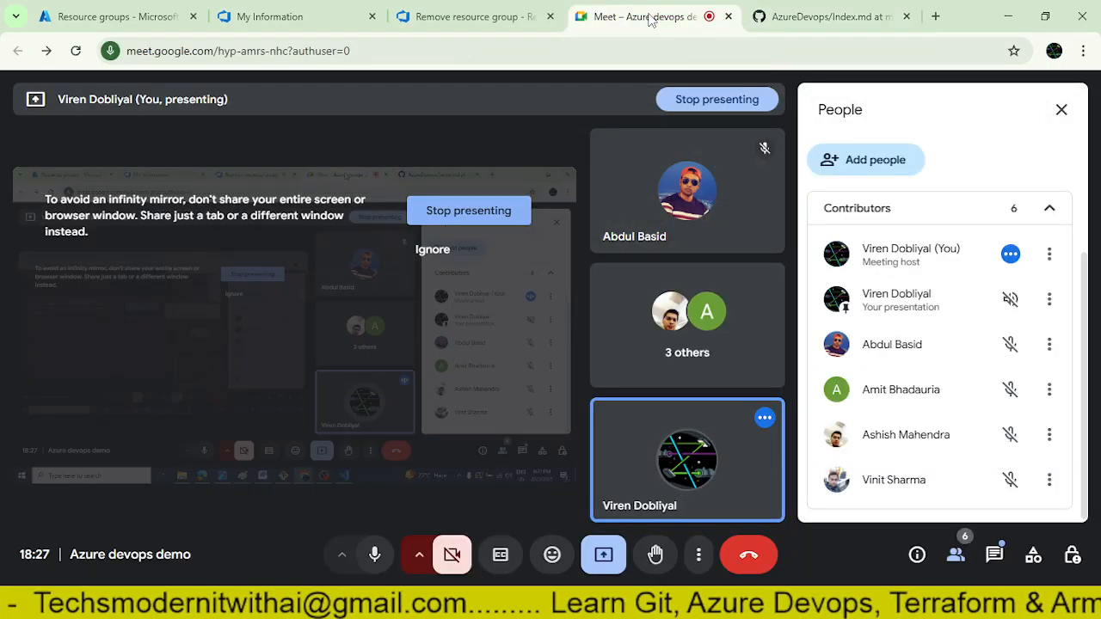